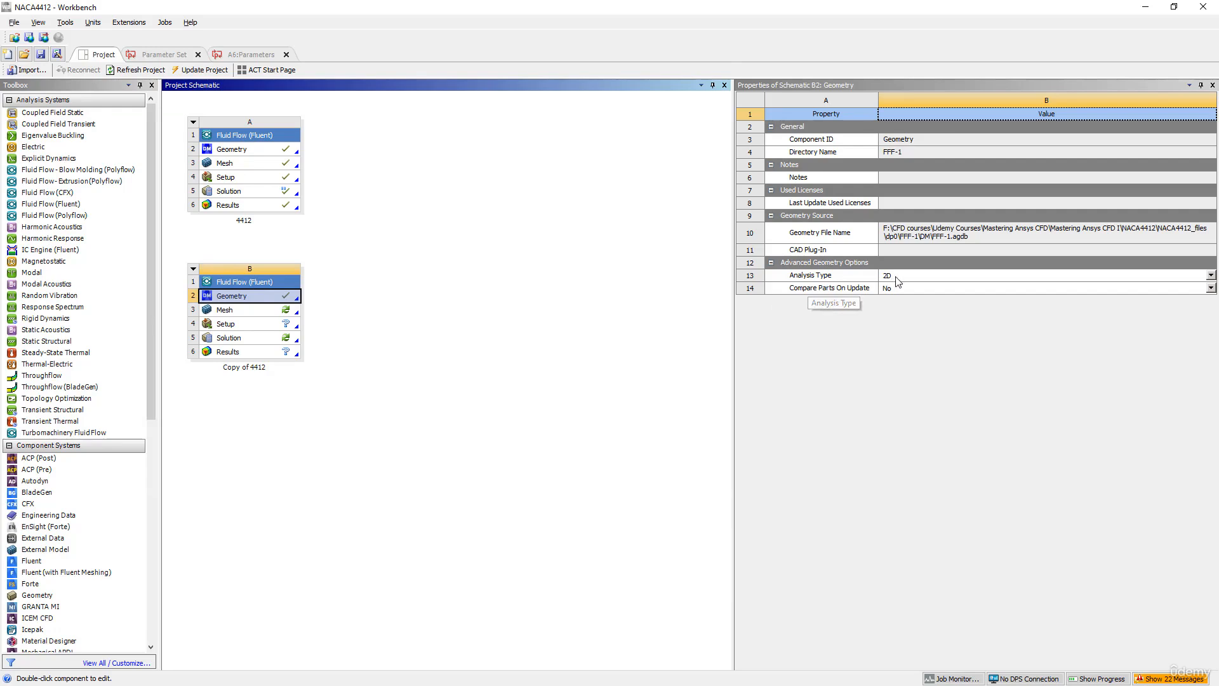
# - Open the mesh of the "Copy of 4412" system and expand the geometry down to the surface bodies of Part 2
pyautogui.click(890, 296)
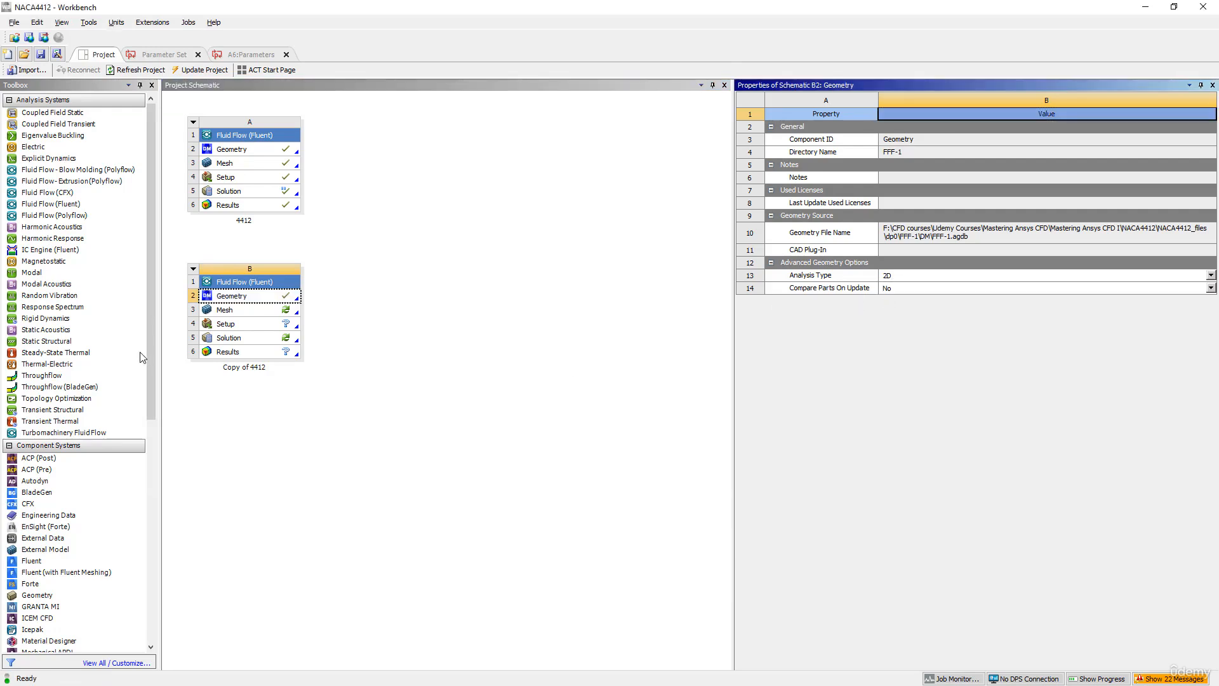
pyautogui.doubleClick(239, 314)
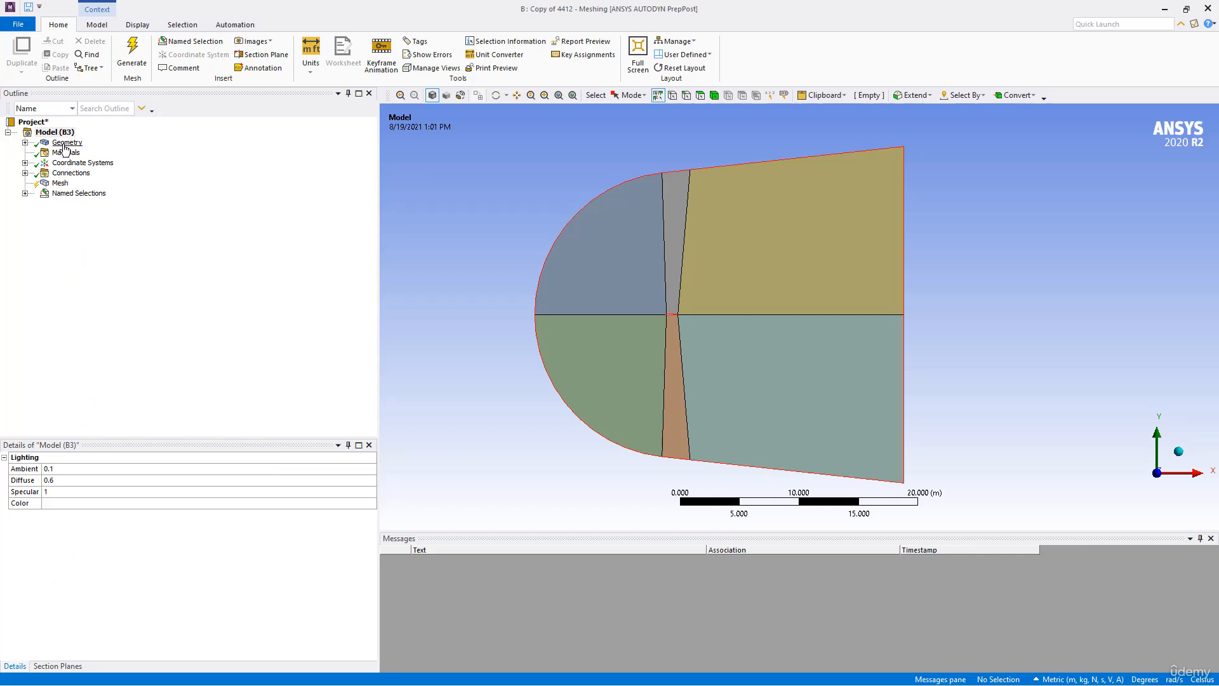
pyautogui.click(66, 143)
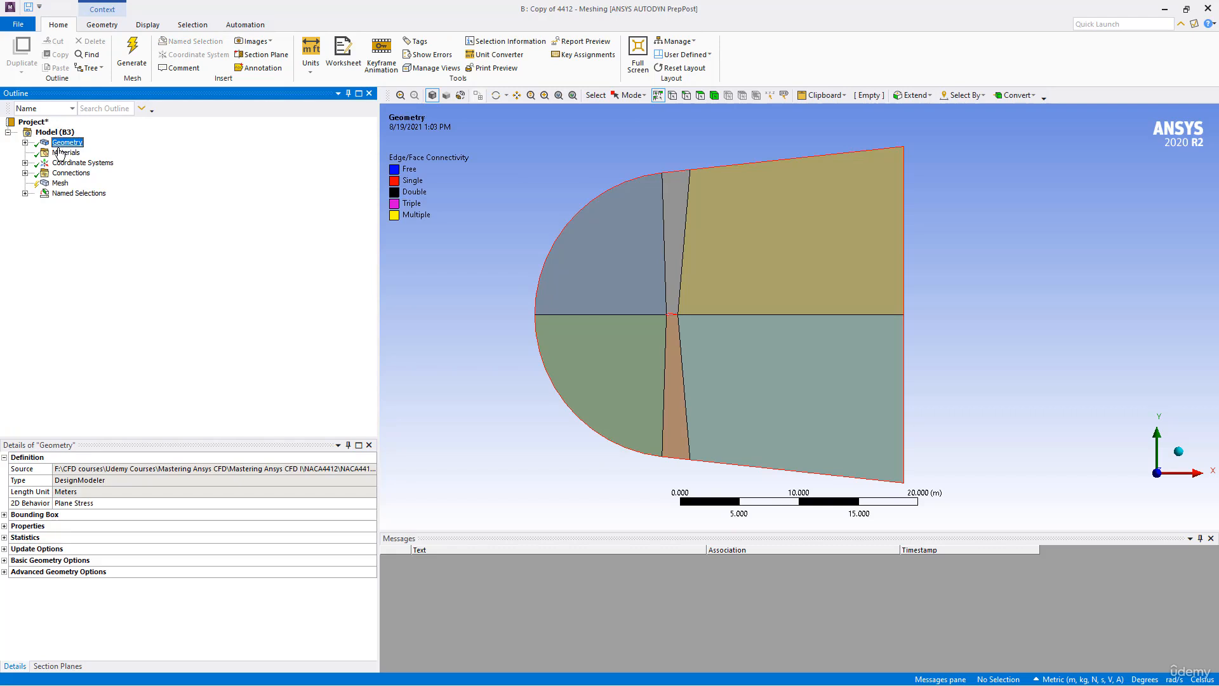
pyautogui.click(25, 143)
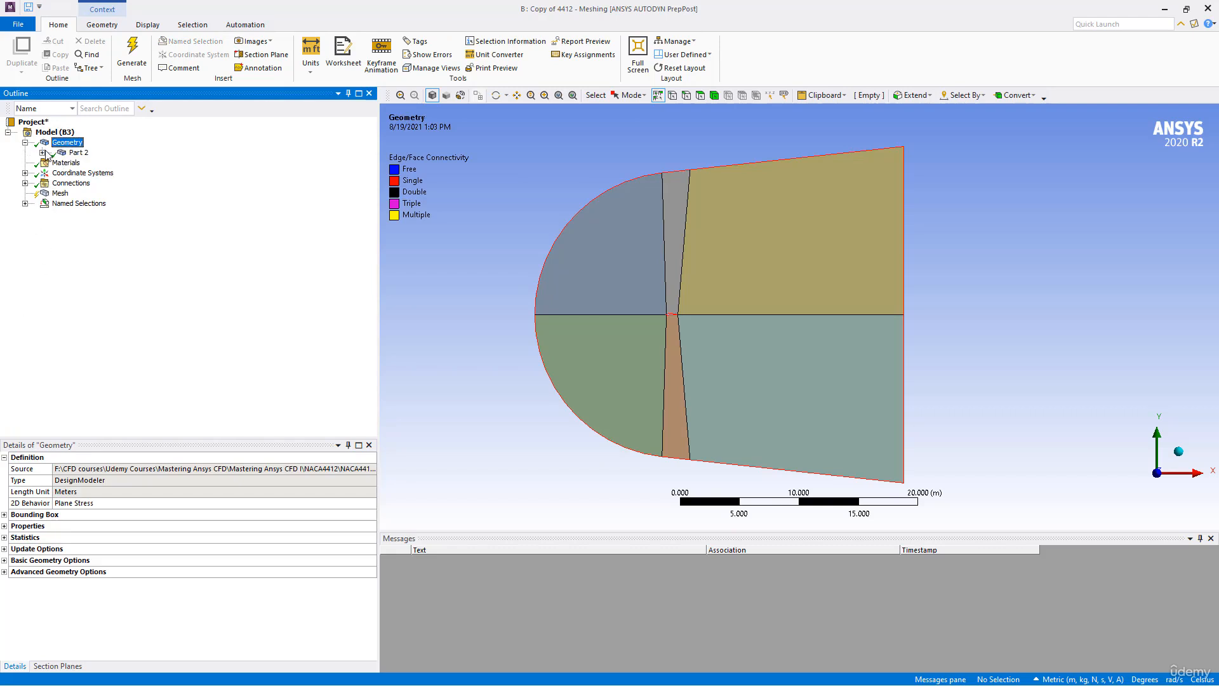
pyautogui.click(43, 153)
# - Set the thickness of the upper middle, upper front and lower front surface bodies to 0 m
pyautogui.click(106, 162)
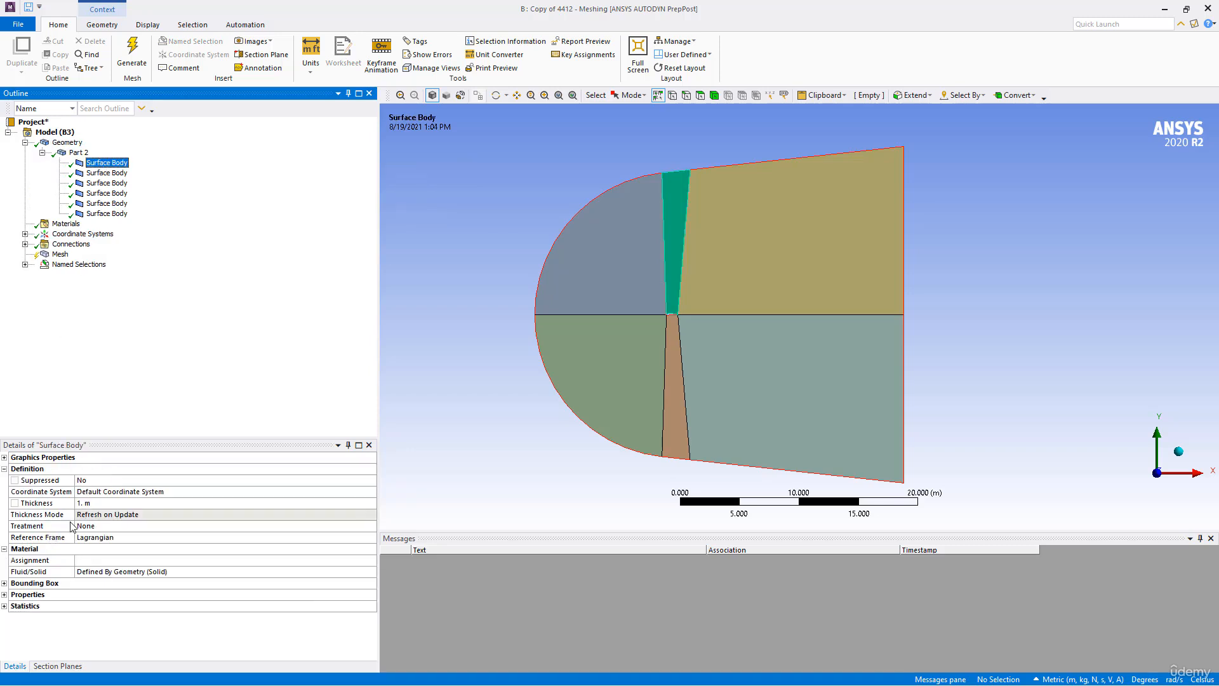
pyautogui.click(99, 502)
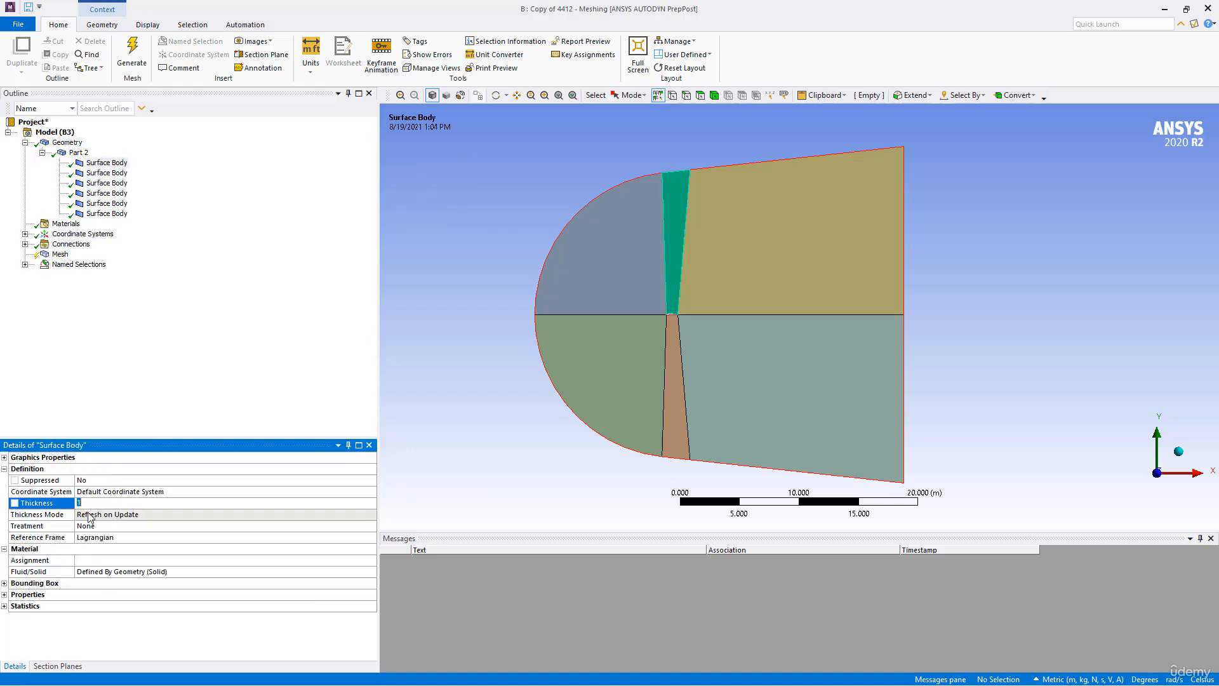
pyautogui.click(106, 173)
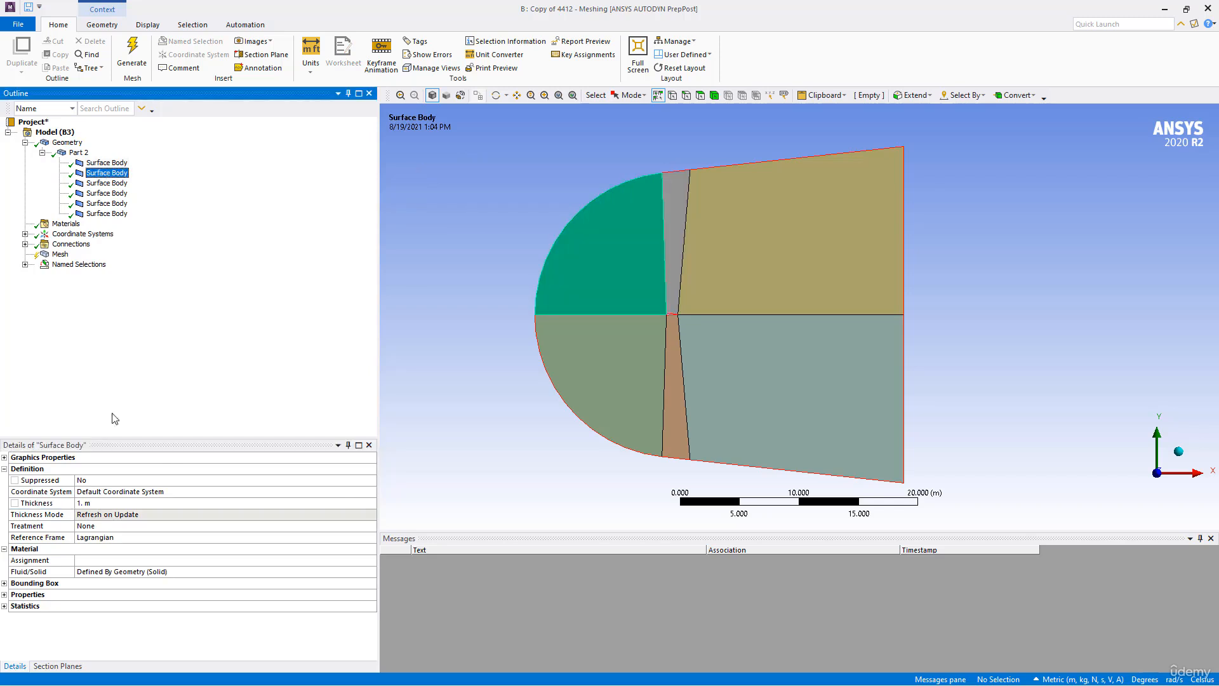
pyautogui.click(108, 503)
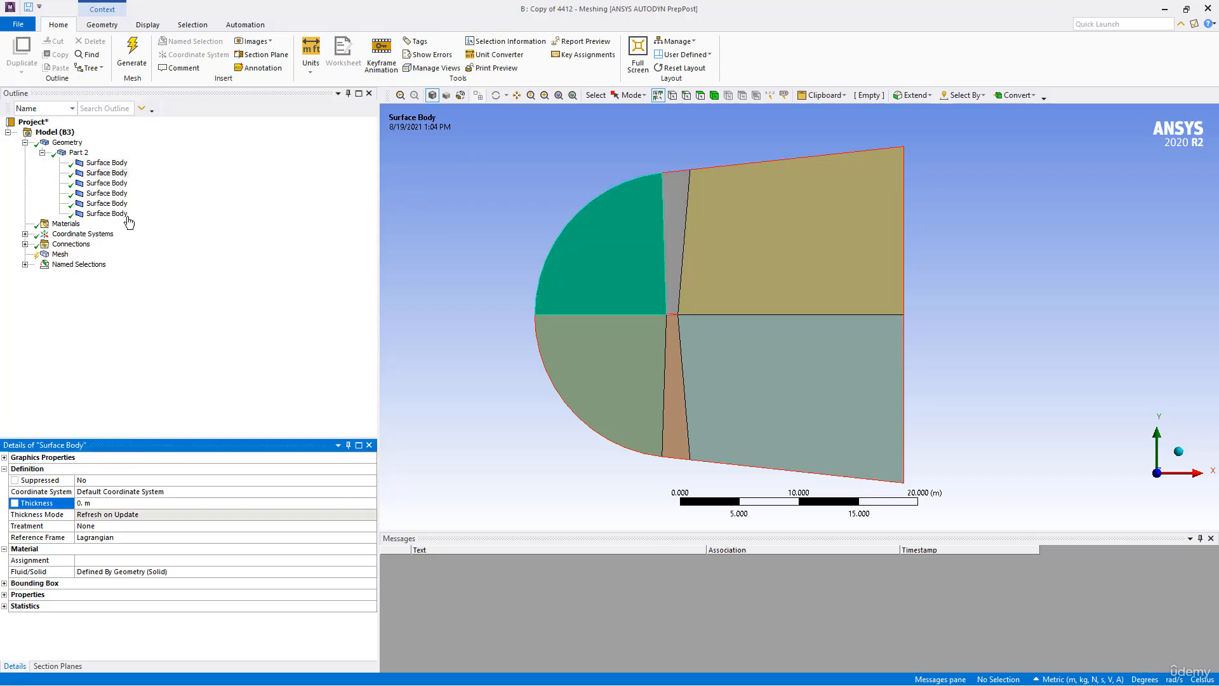
pyautogui.click(107, 193)
pyautogui.click(91, 503)
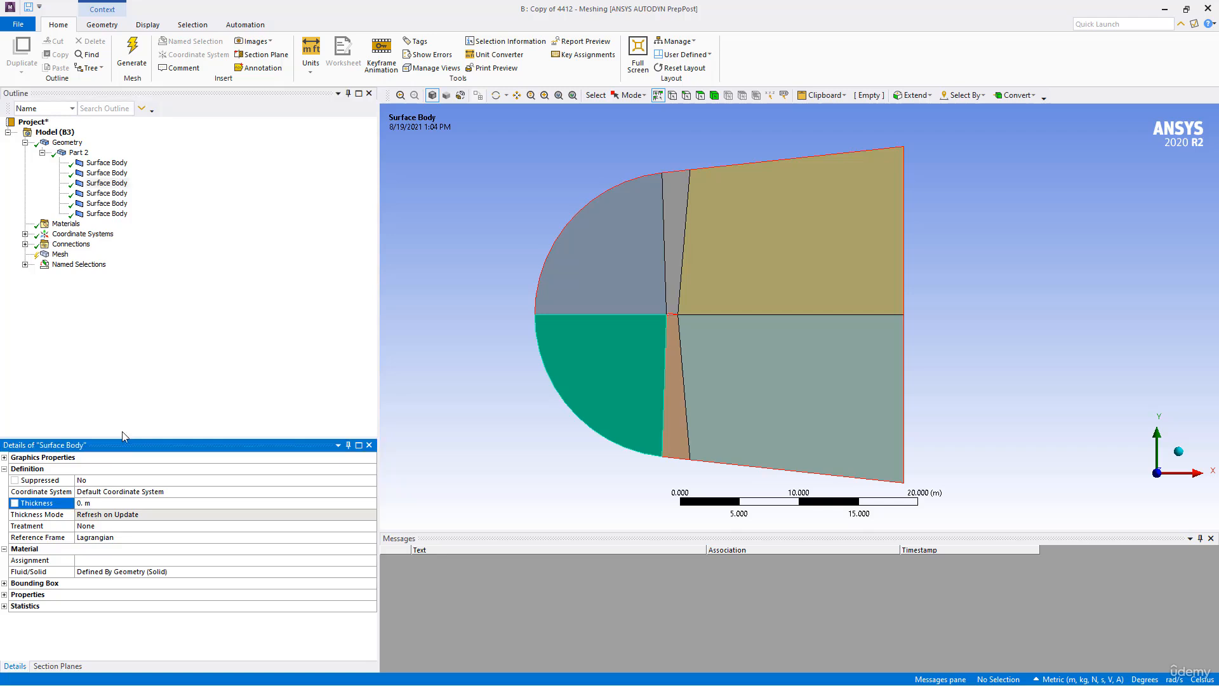
# - Set the thickness of the lower middle and both rear surface bodies to 0 m
pyautogui.click(106, 193)
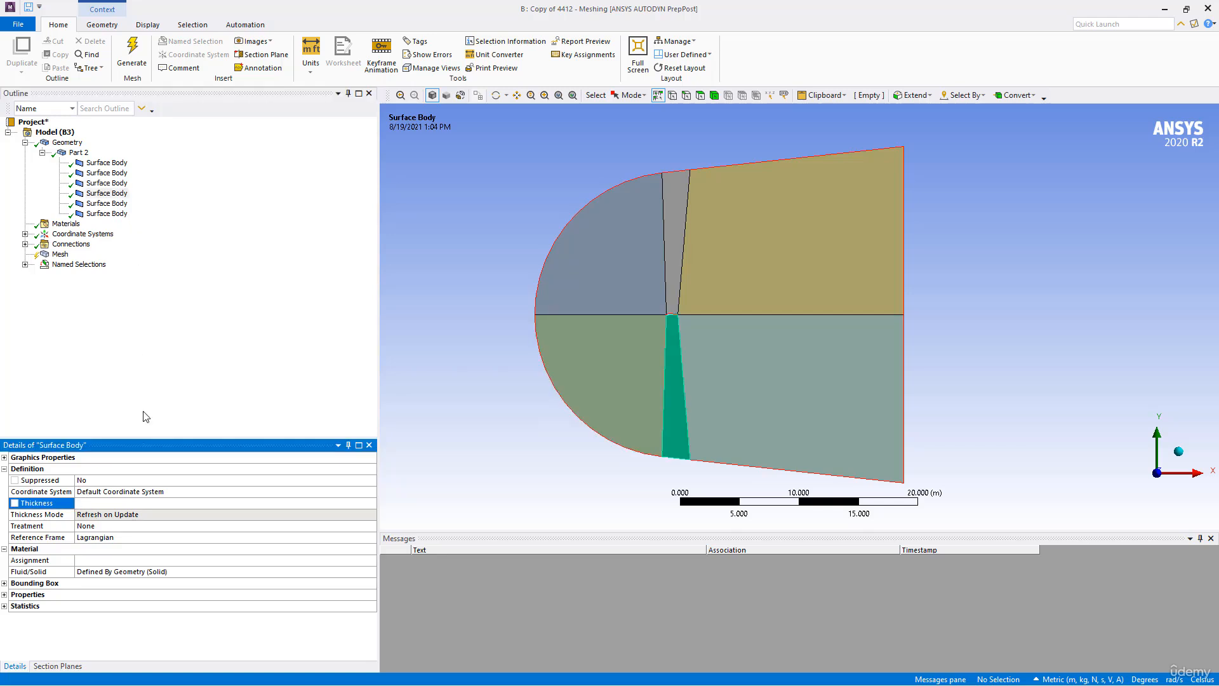
pyautogui.click(107, 204)
pyautogui.click(107, 502)
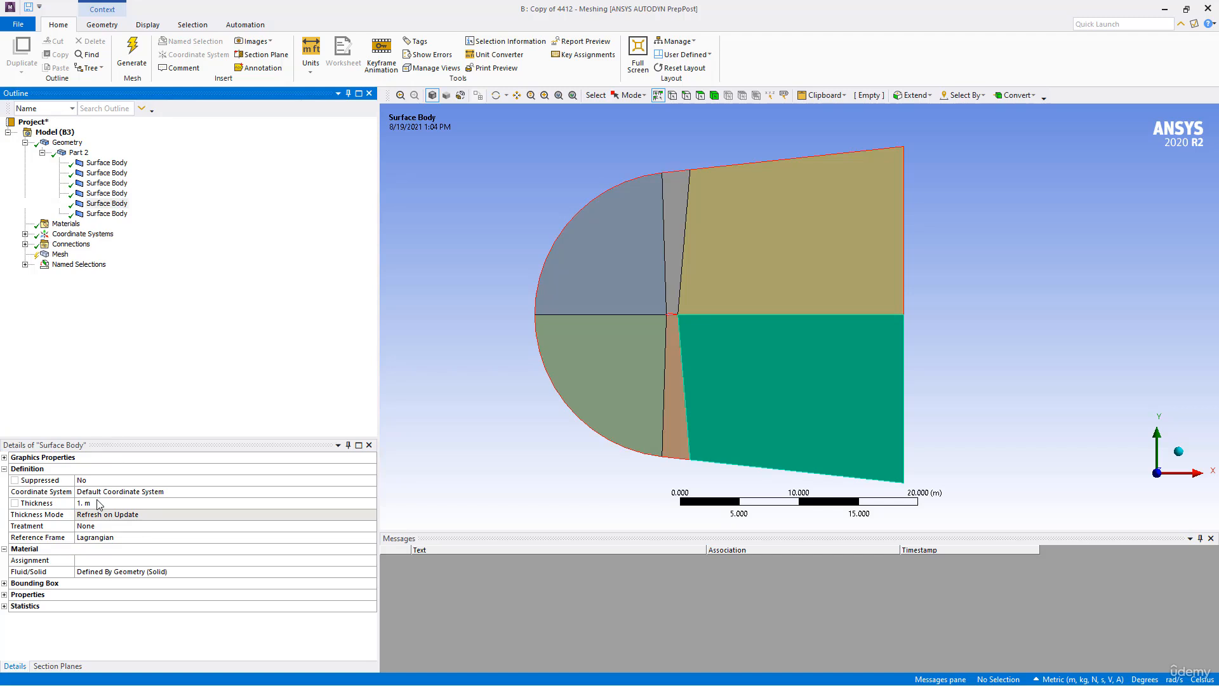
pyautogui.write('0')
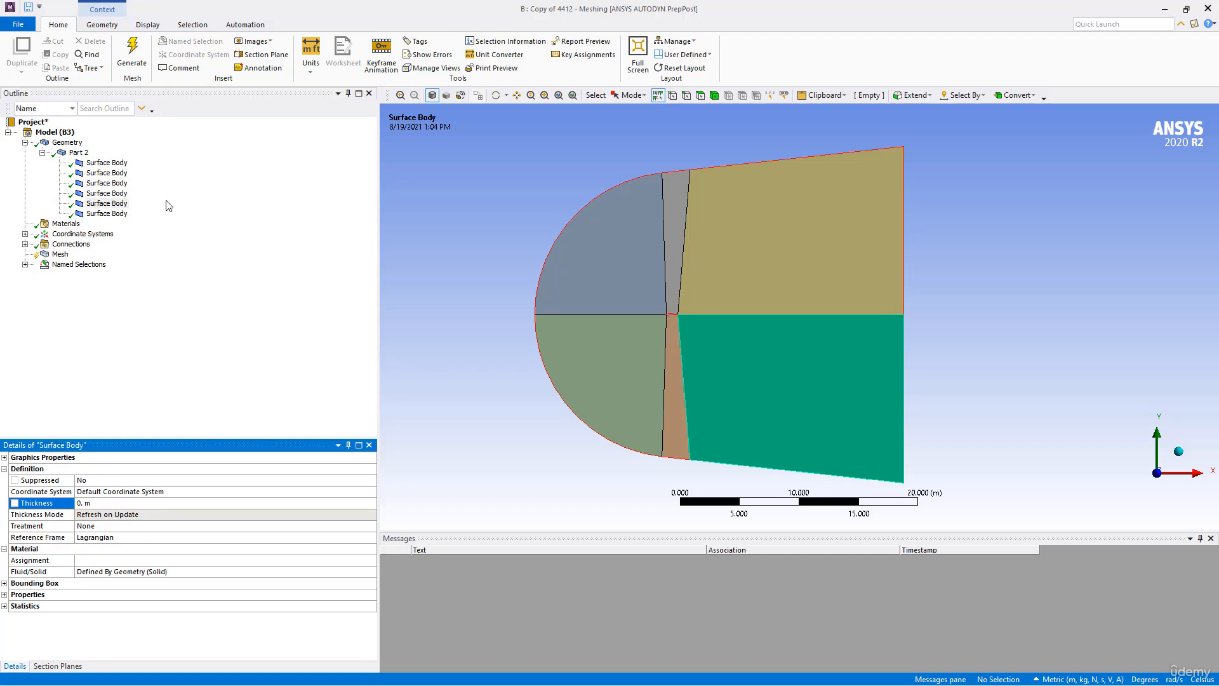
pyautogui.click(107, 213)
pyautogui.click(102, 503)
pyautogui.write('0')
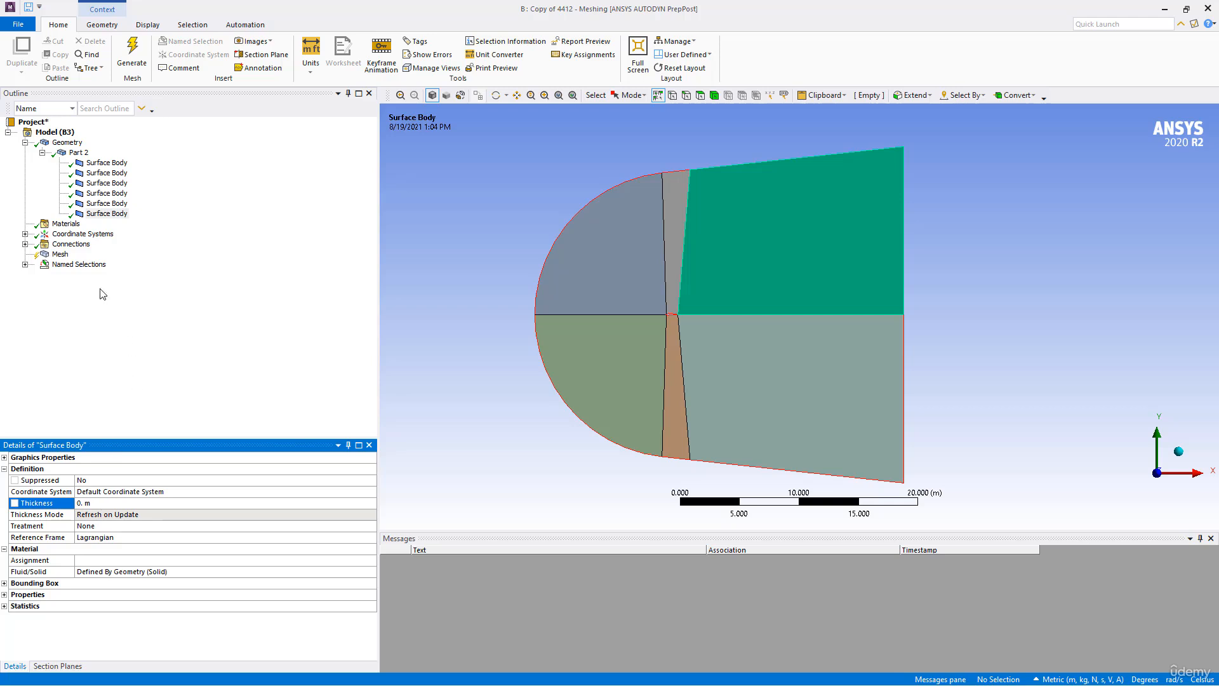
# - Choose CFD as the physics preference of the mesh
pyautogui.click(60, 254)
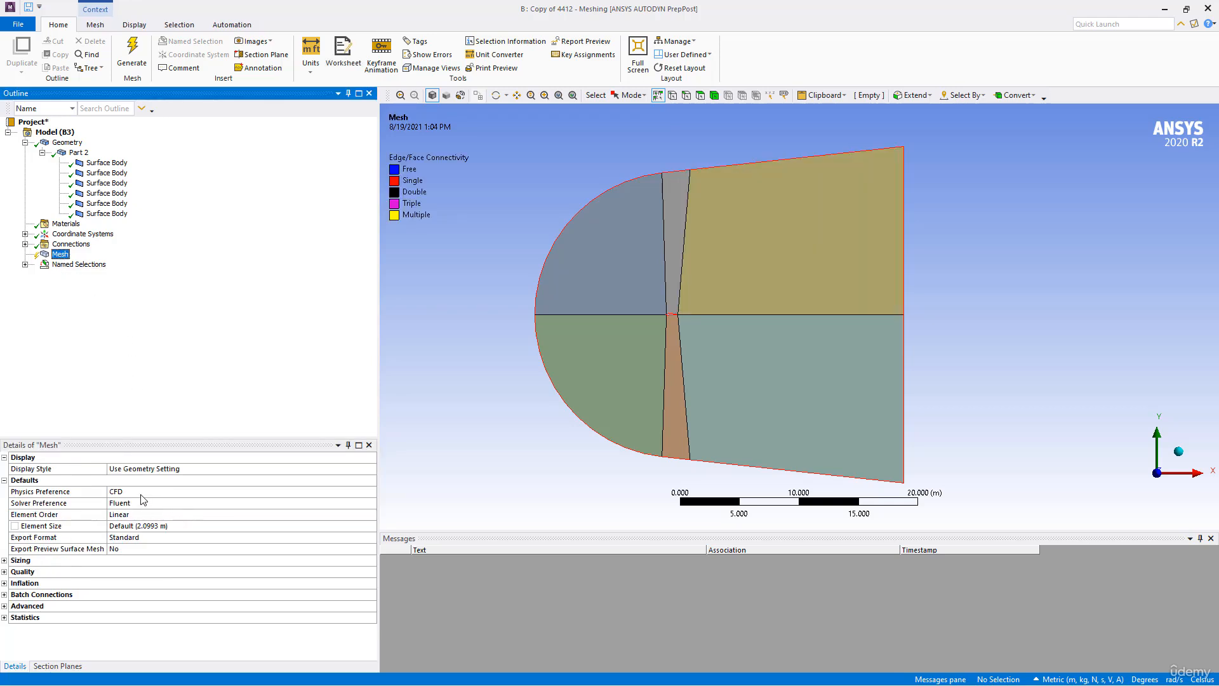
pyautogui.click(137, 492)
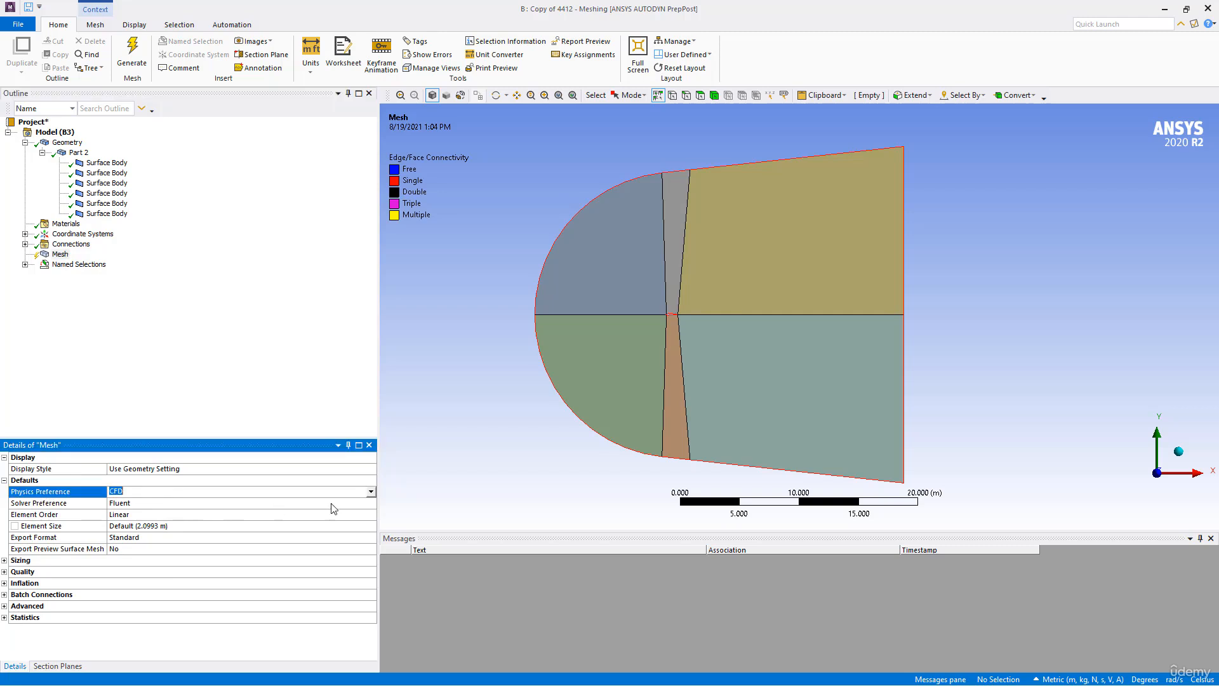
pyautogui.click(372, 493)
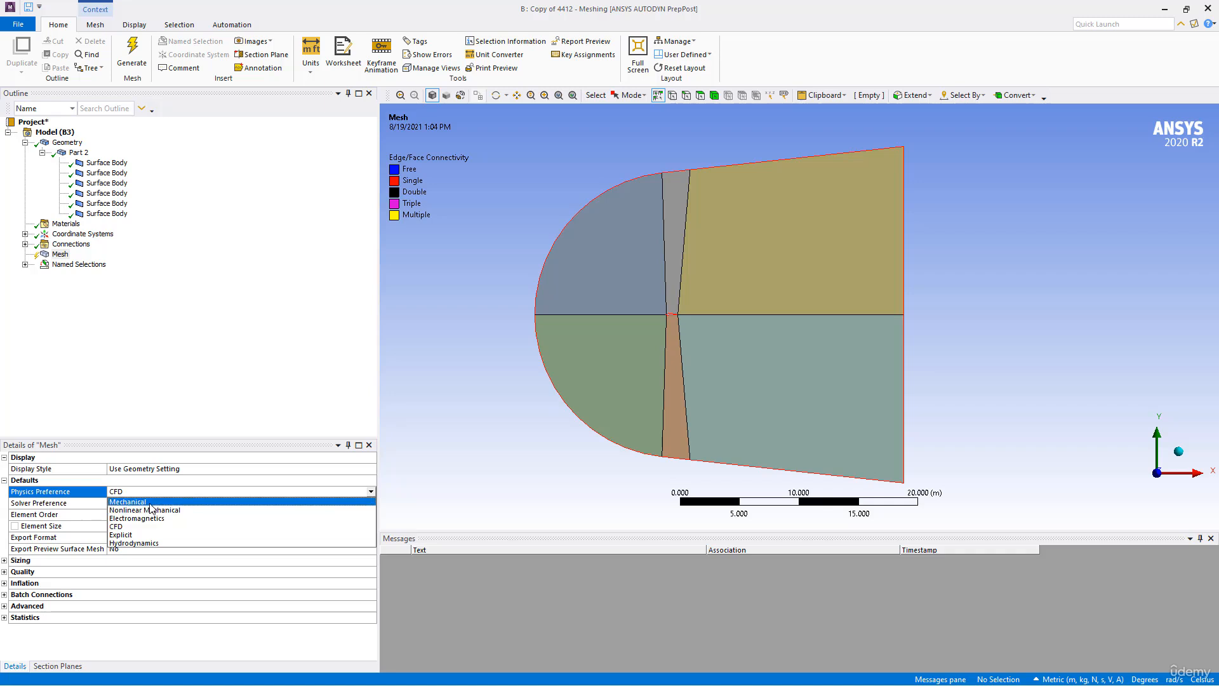
pyautogui.click(130, 527)
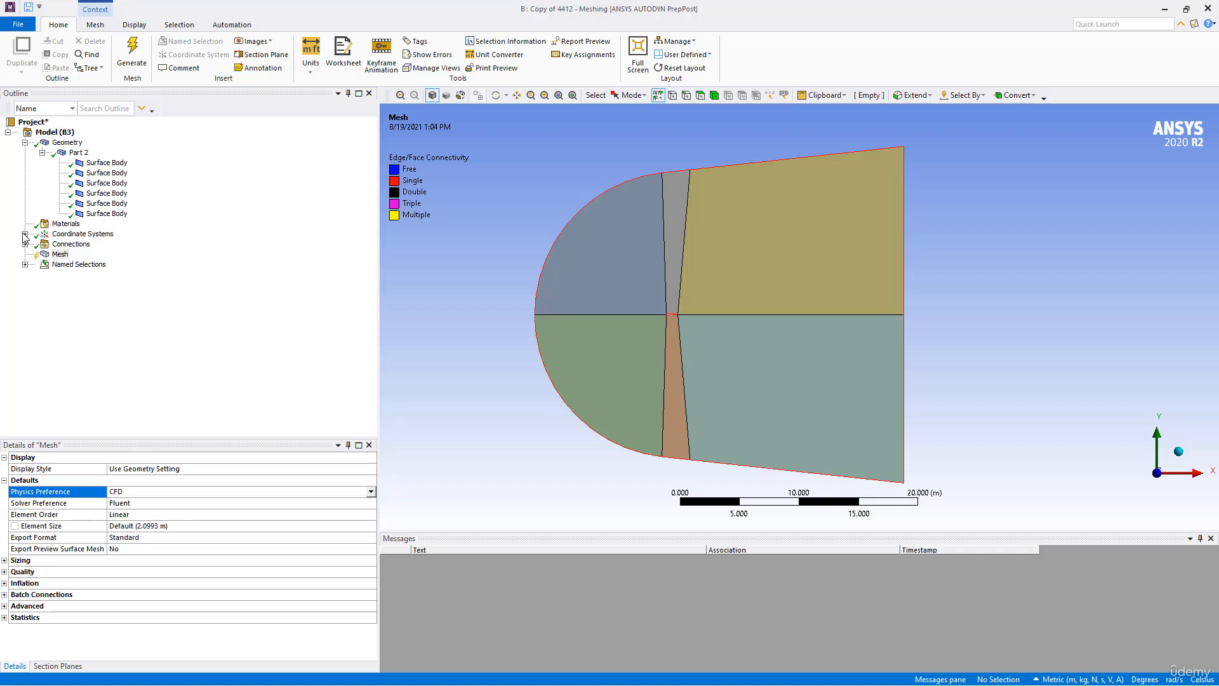
# - Add a Face Meshing control to the mesh and scope it to all six faces of the domain
pyautogui.click(59, 254)
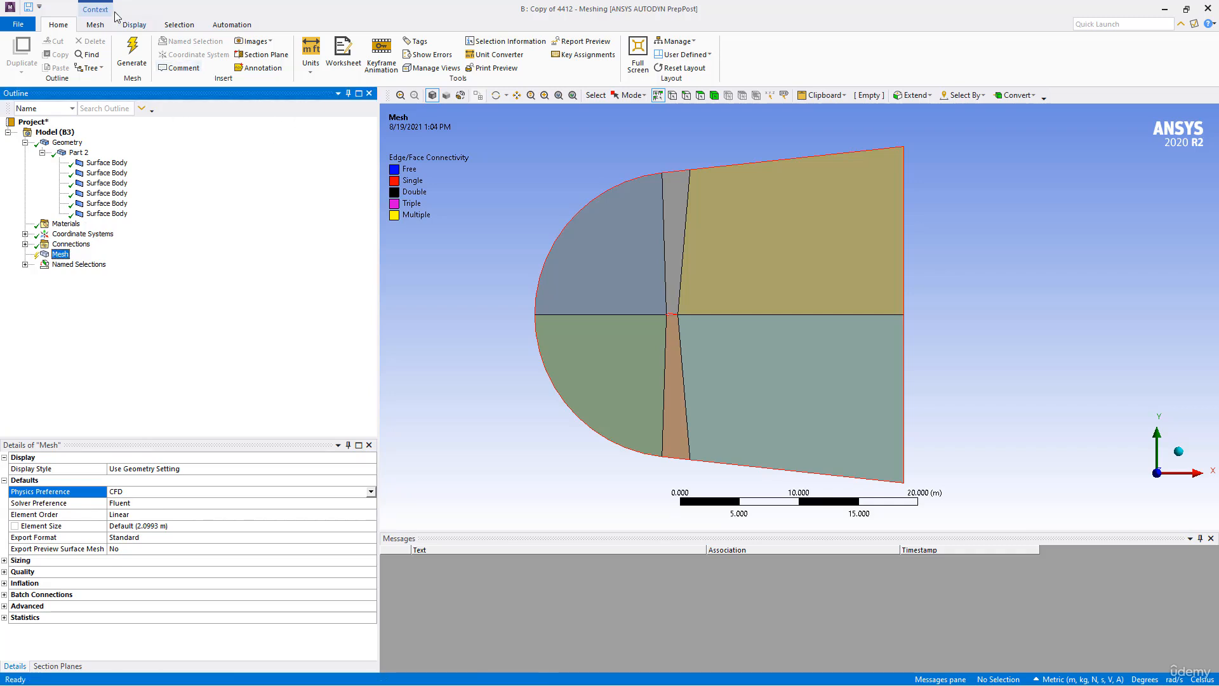
pyautogui.click(95, 24)
pyautogui.click(315, 56)
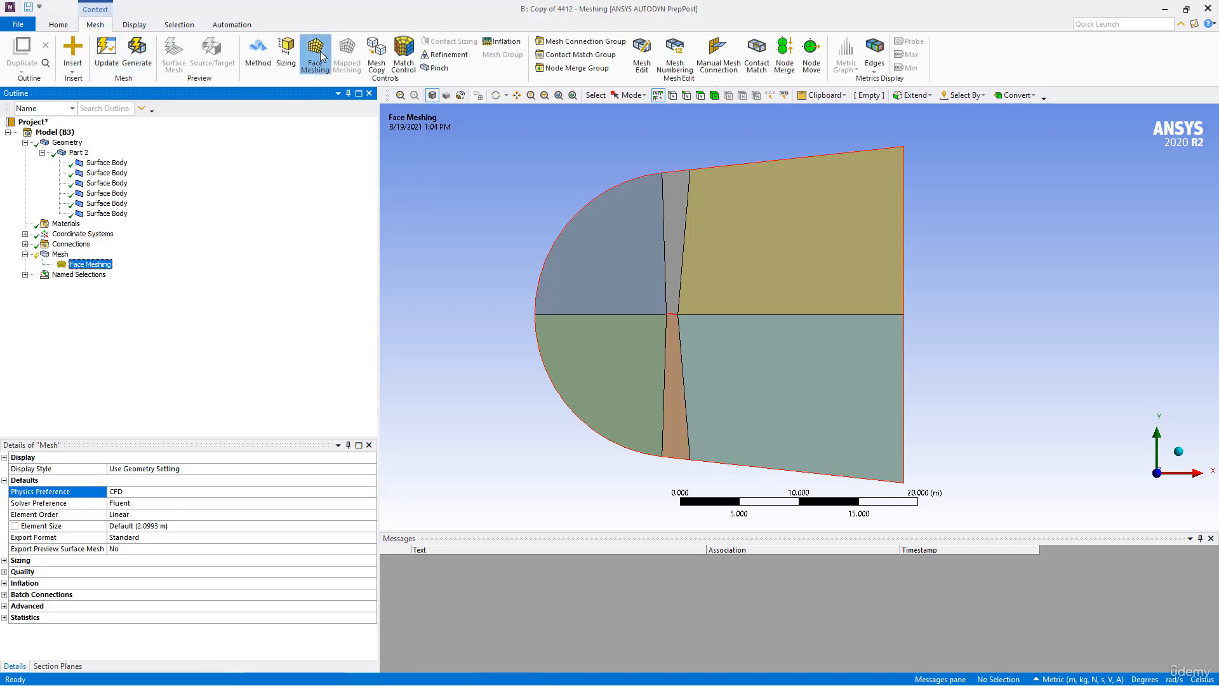
pyautogui.click(698, 269)
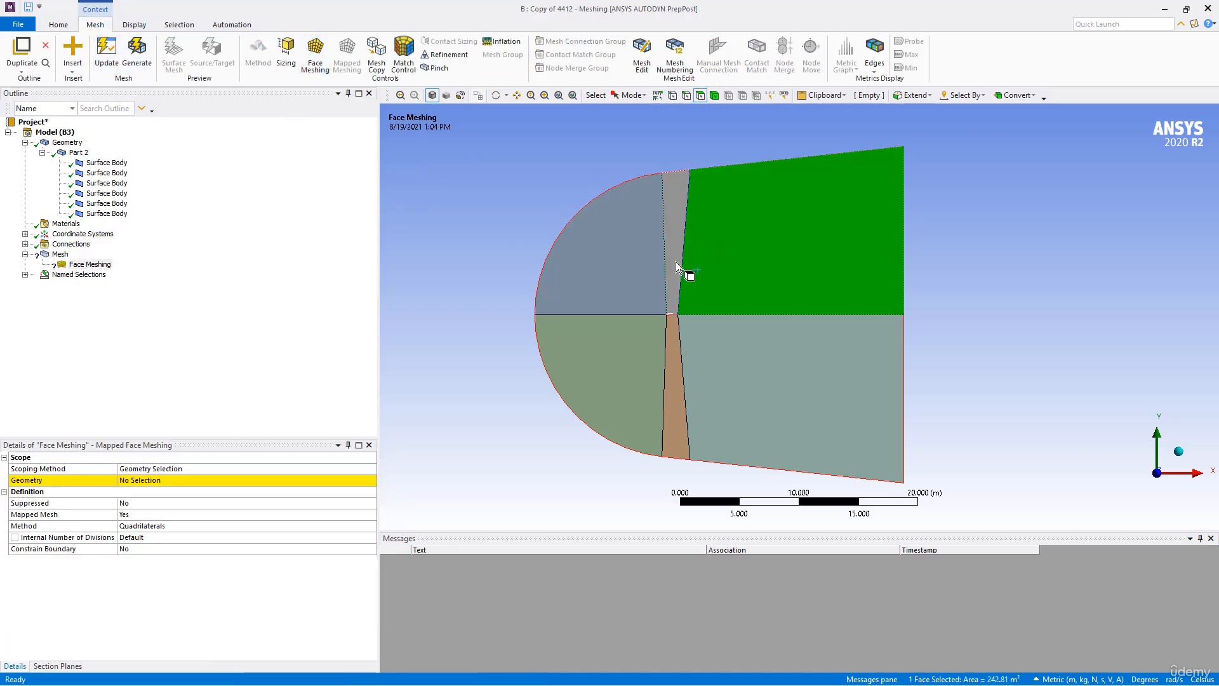
pyautogui.keyDown('ctrl'); pyautogui.click(638, 270); pyautogui.keyUp('ctrl')
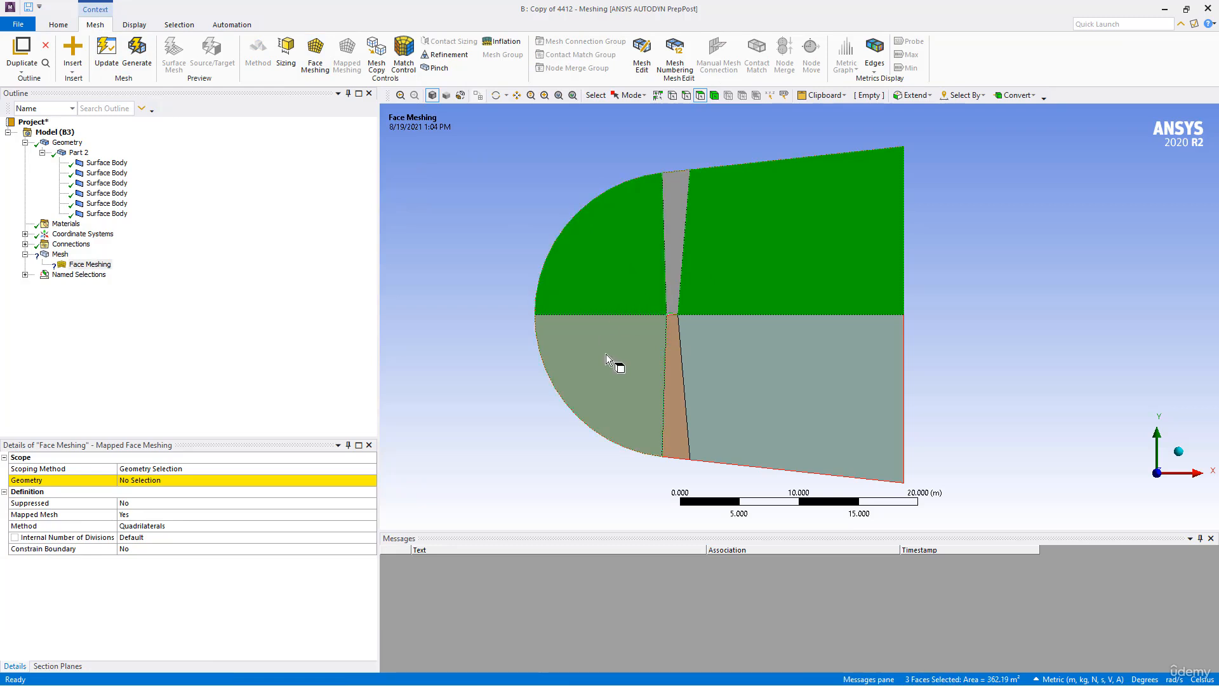
pyautogui.keyDown('ctrl'); pyautogui.click(674, 376); pyautogui.keyUp('ctrl')
pyautogui.keyDown('ctrl'); pyautogui.click(719, 386); pyautogui.keyUp('ctrl')
pyautogui.click(144, 481)
pyautogui.click(143, 480)
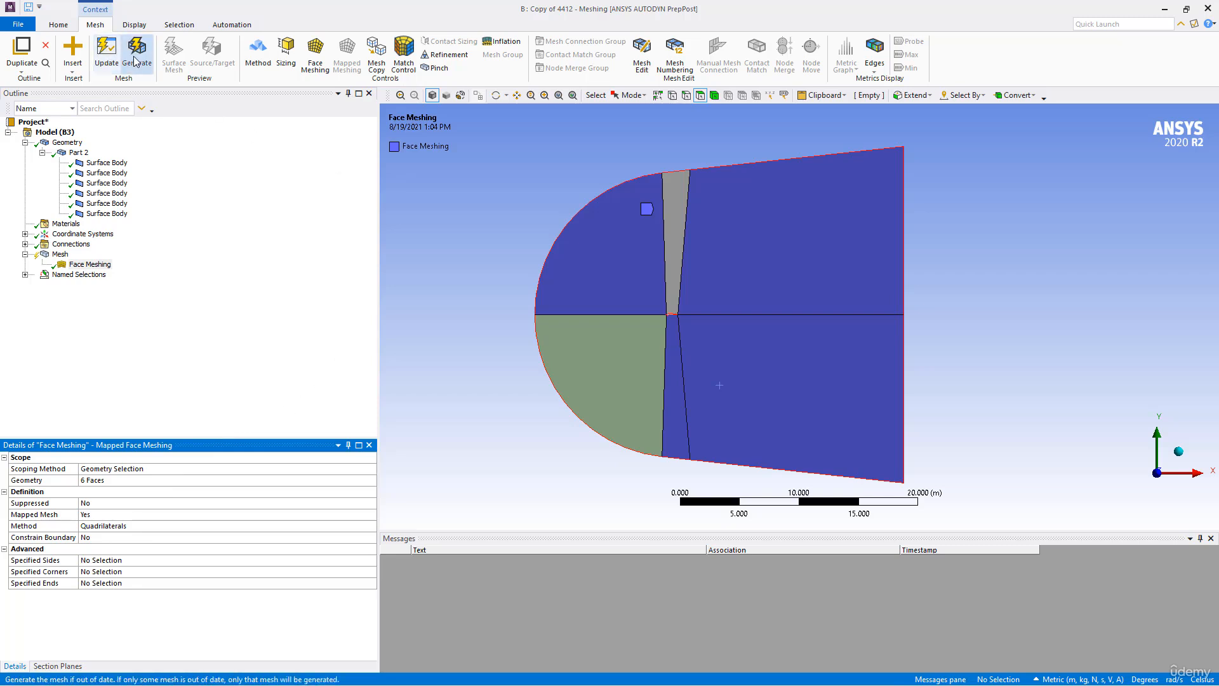
# - Update the mesh and examine the cells around the airfoil and across the whole domain
pyautogui.click(96, 62)
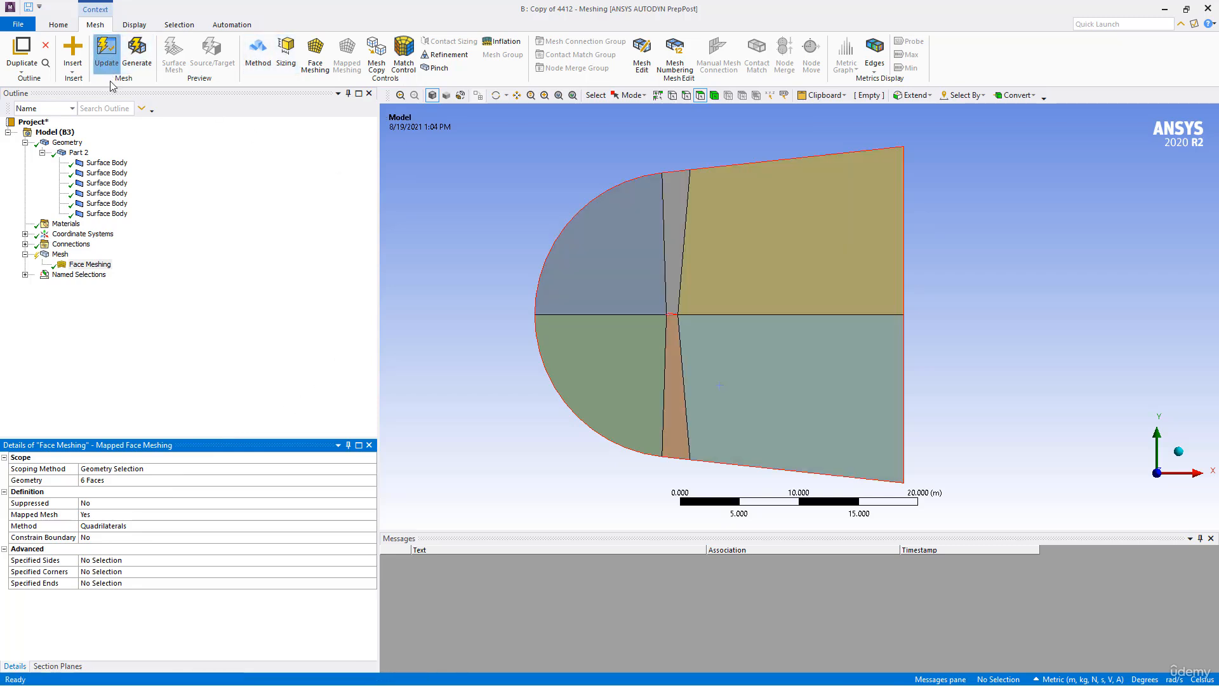
pyautogui.scroll(5, 658, 268)
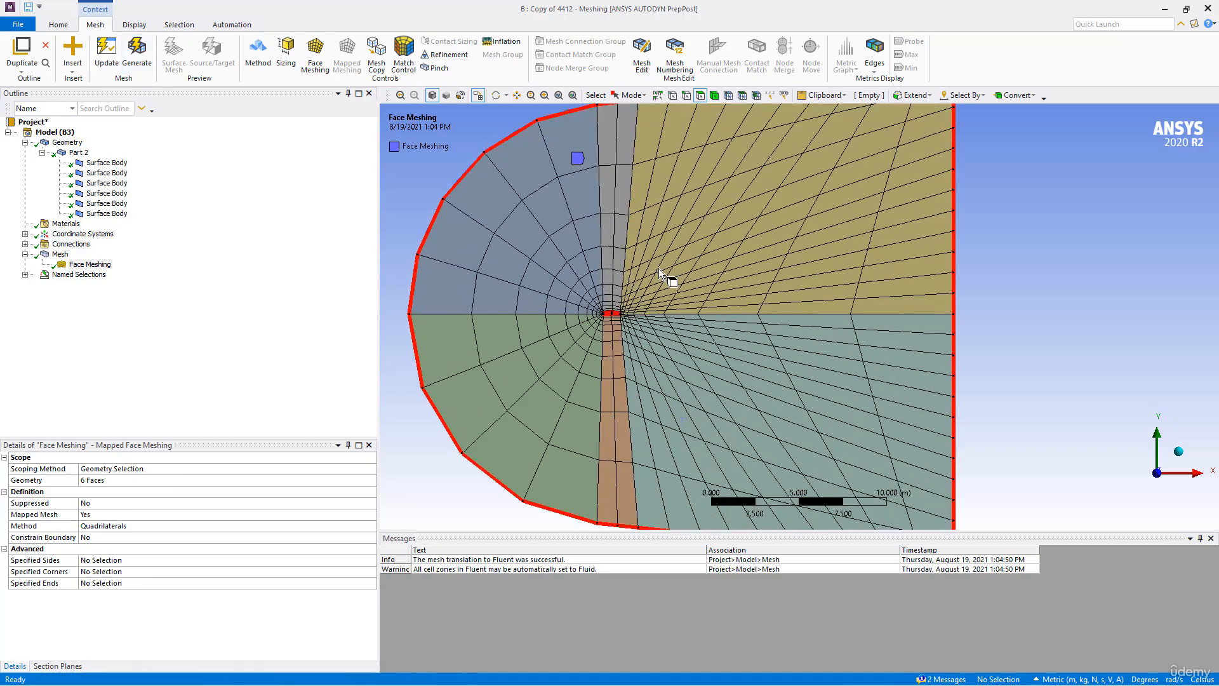
pyautogui.scroll(6, 610, 300)
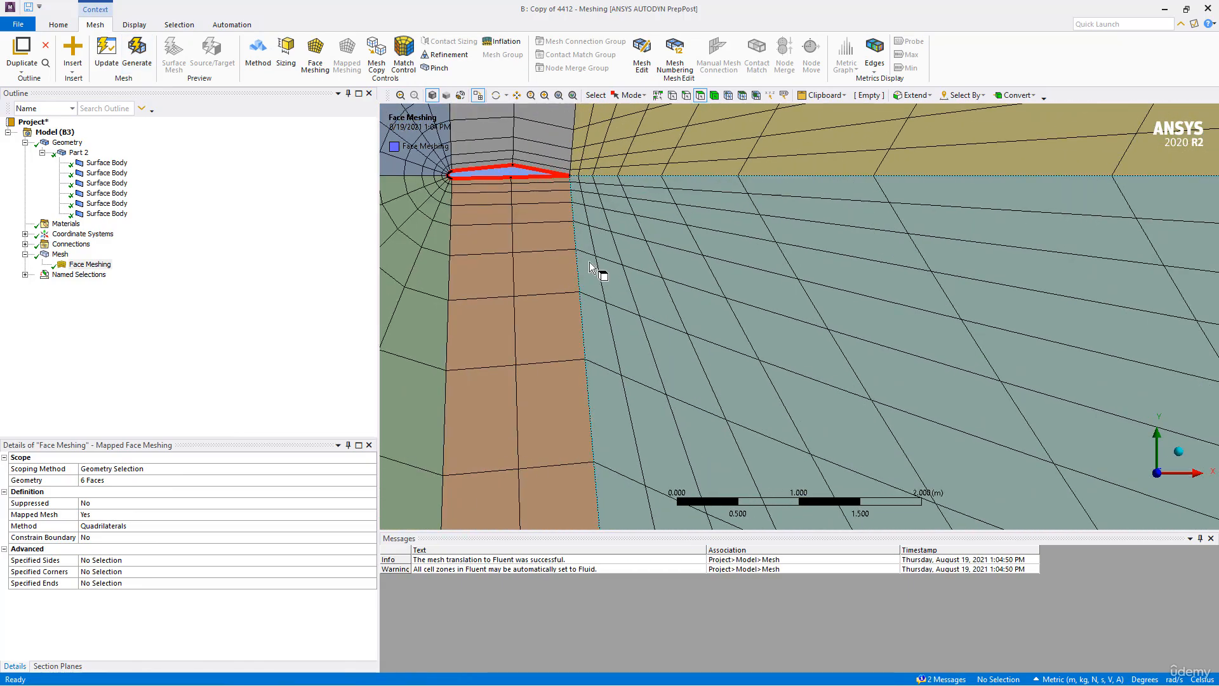
pyautogui.scroll(4, 756, 314)
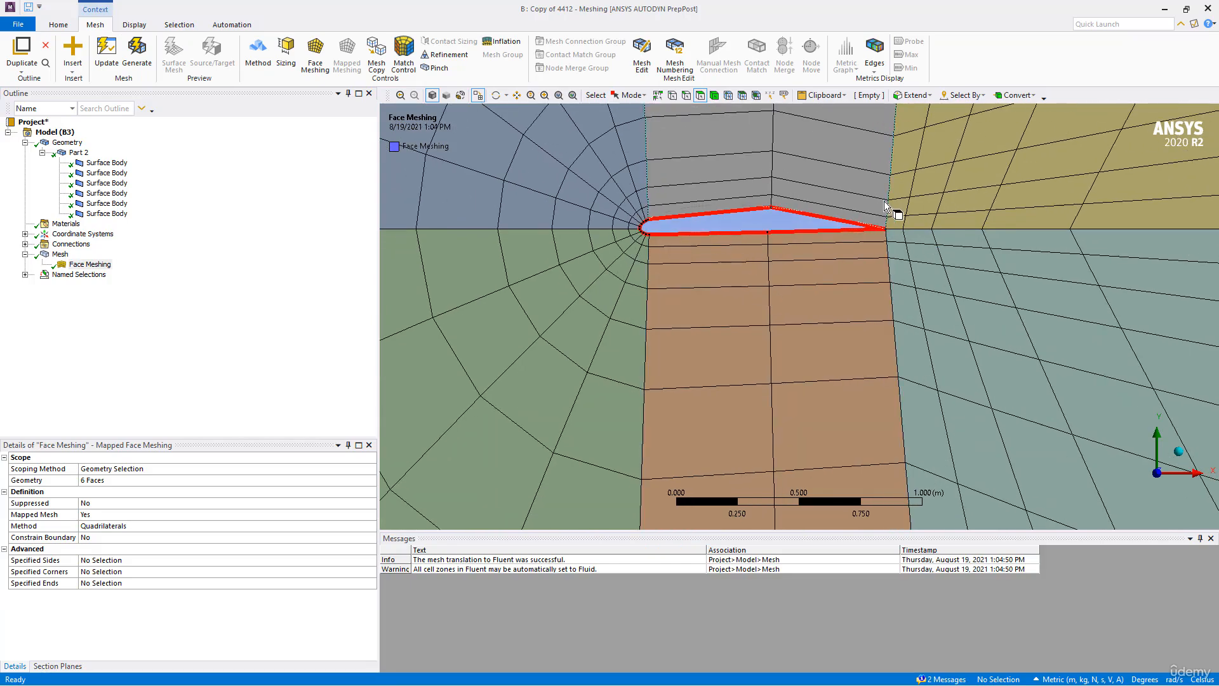
pyautogui.scroll(-10, 855, 257)
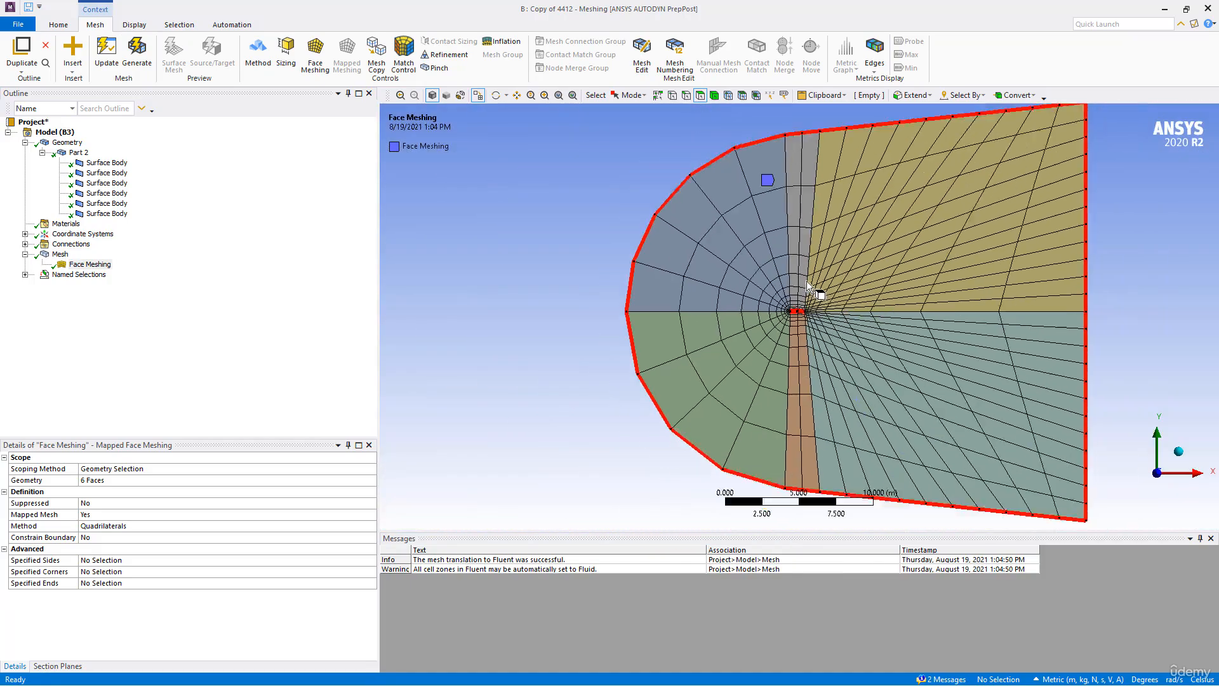
pyautogui.scroll(1, 767, 275)
pyautogui.keyDown('ctrl'); pyautogui.moveTo(767, 275); pyautogui.dragTo(688, 263, button='middle'); pyautogui.keyUp('ctrl')
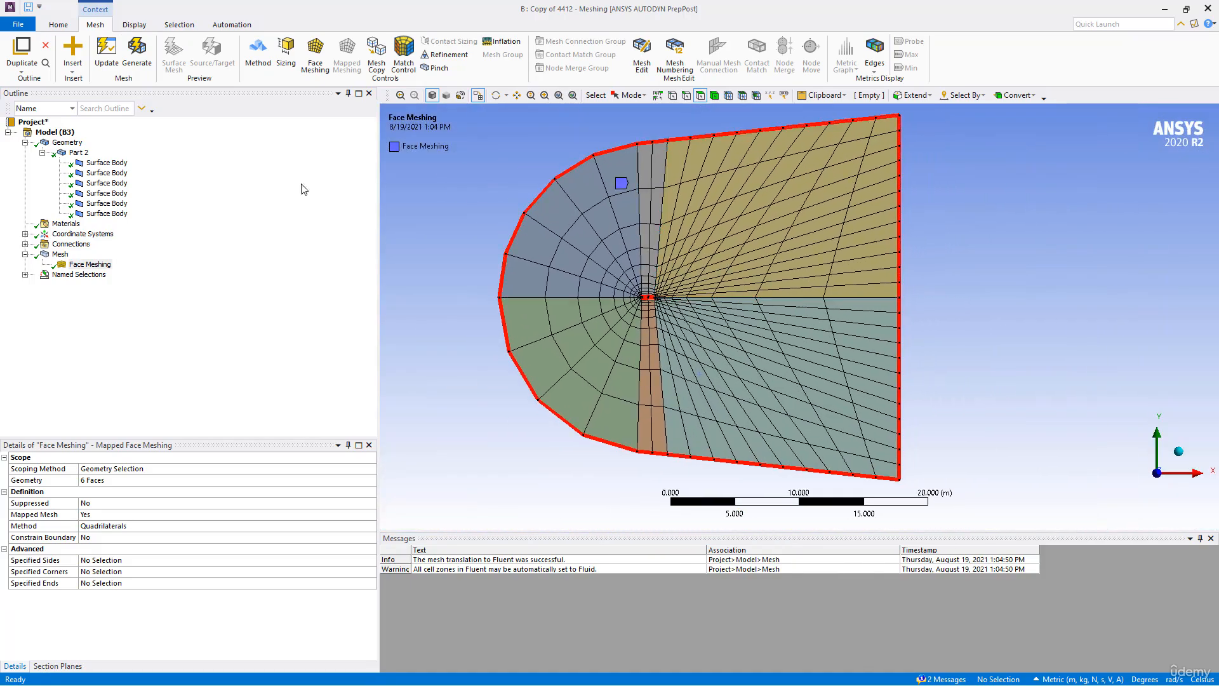
pyautogui.click(64, 258)
pyautogui.rightClick(64, 259)
pyautogui.moveTo(127, 261)
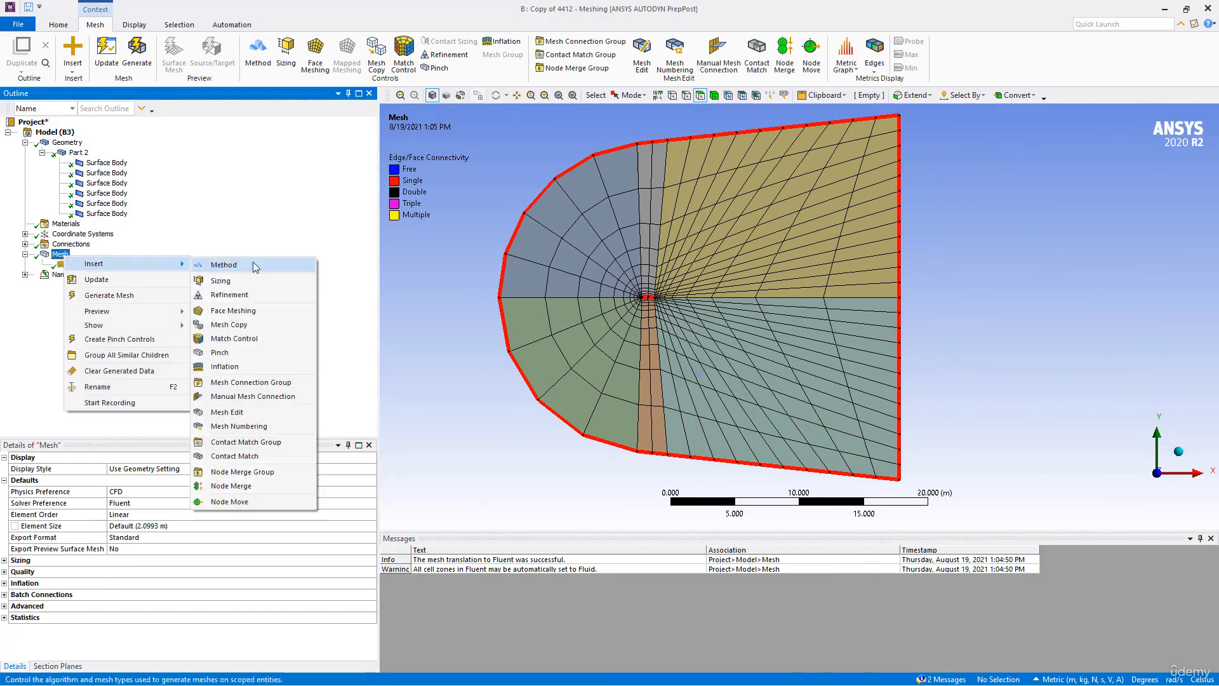
pyautogui.click(223, 261)
pyautogui.click(424, 212)
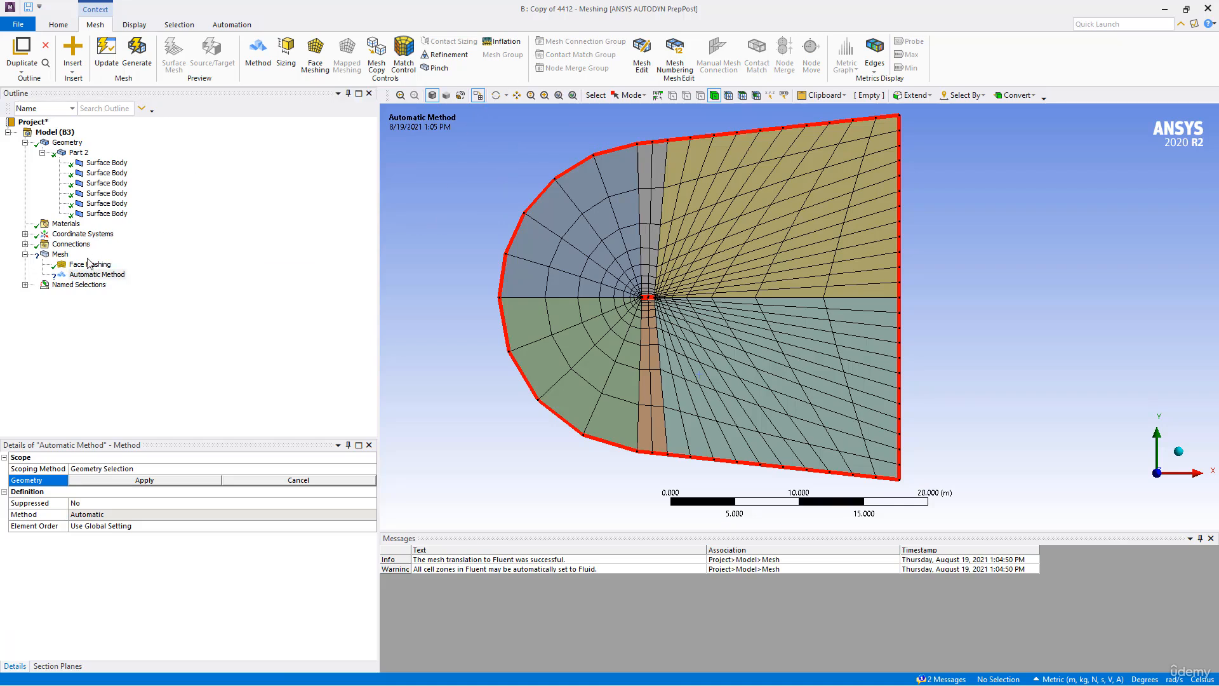
pyautogui.click(98, 277)
pyautogui.rightClick(97, 280)
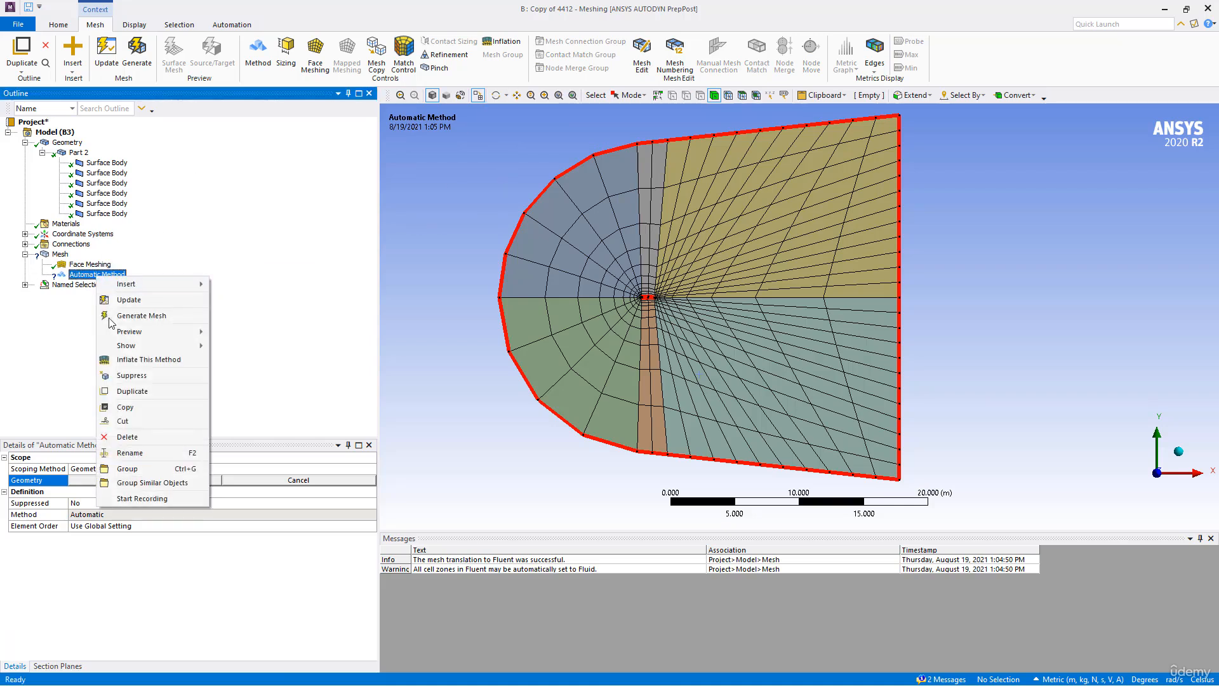
pyautogui.click(132, 439)
pyautogui.click(609, 394)
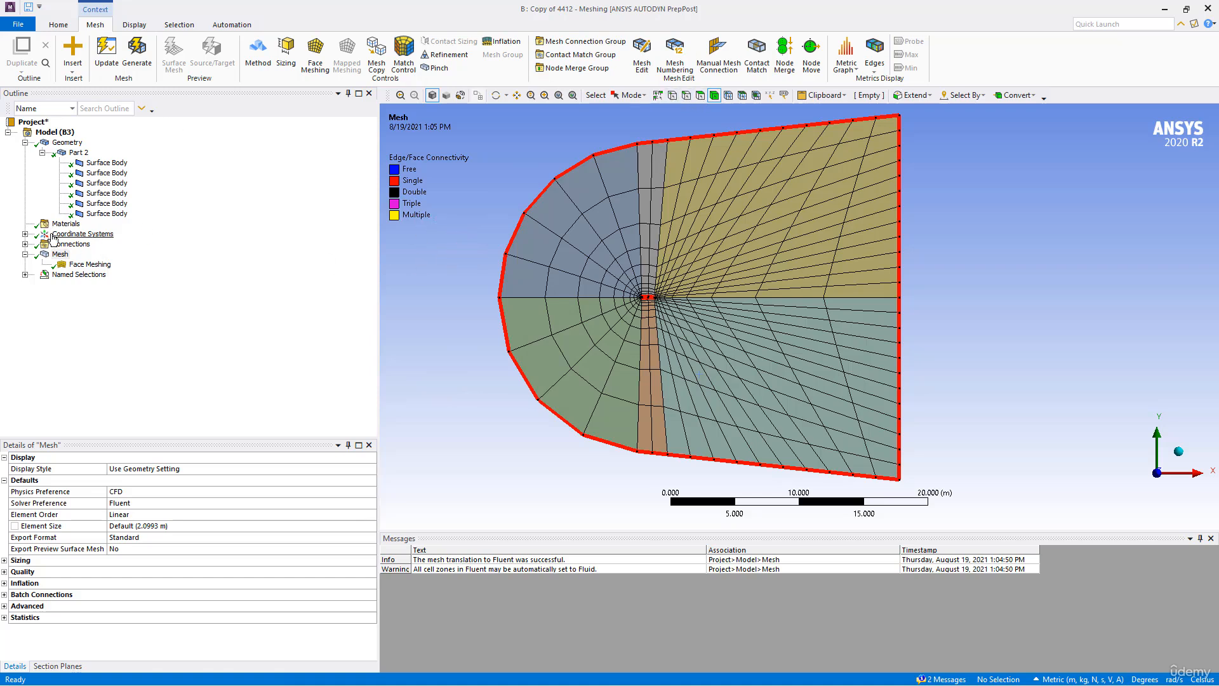
# - View the whole mesh in wireframe, then restore the shaded display with edges
pyautogui.click(61, 255)
pyautogui.keyDown('ctrl'); pyautogui.moveTo(516, 203); pyautogui.dragTo(512, 218, button='middle'); pyautogui.keyUp('ctrl')
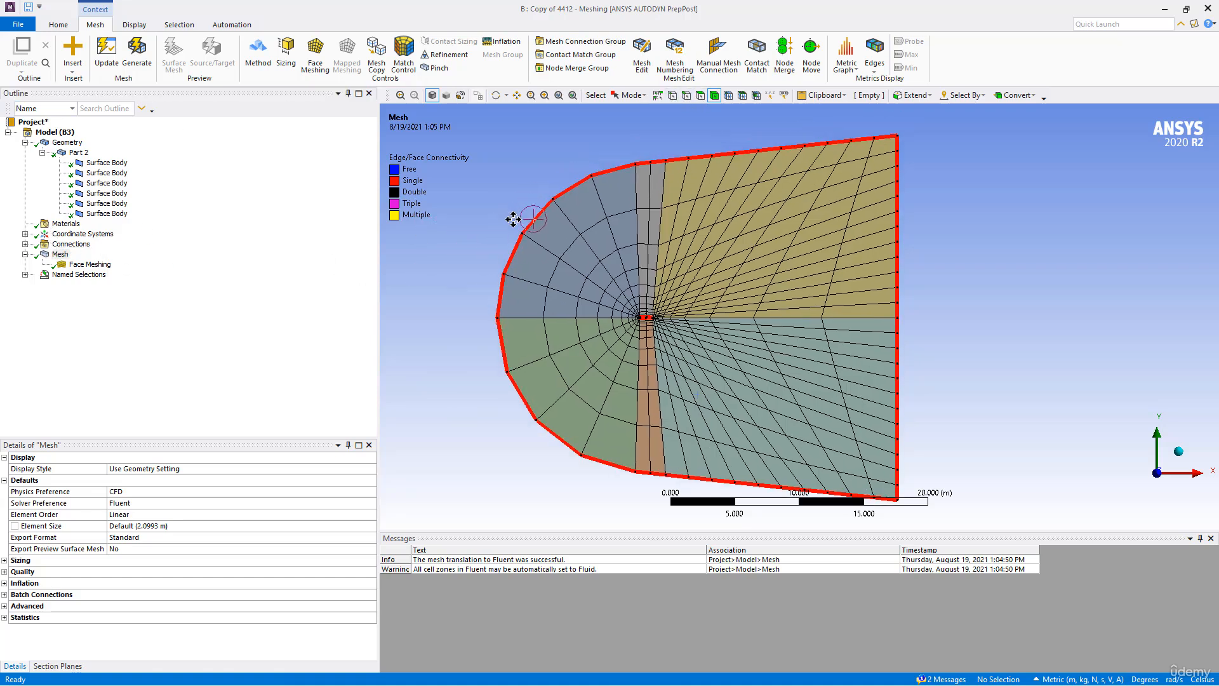
pyautogui.click(462, 95)
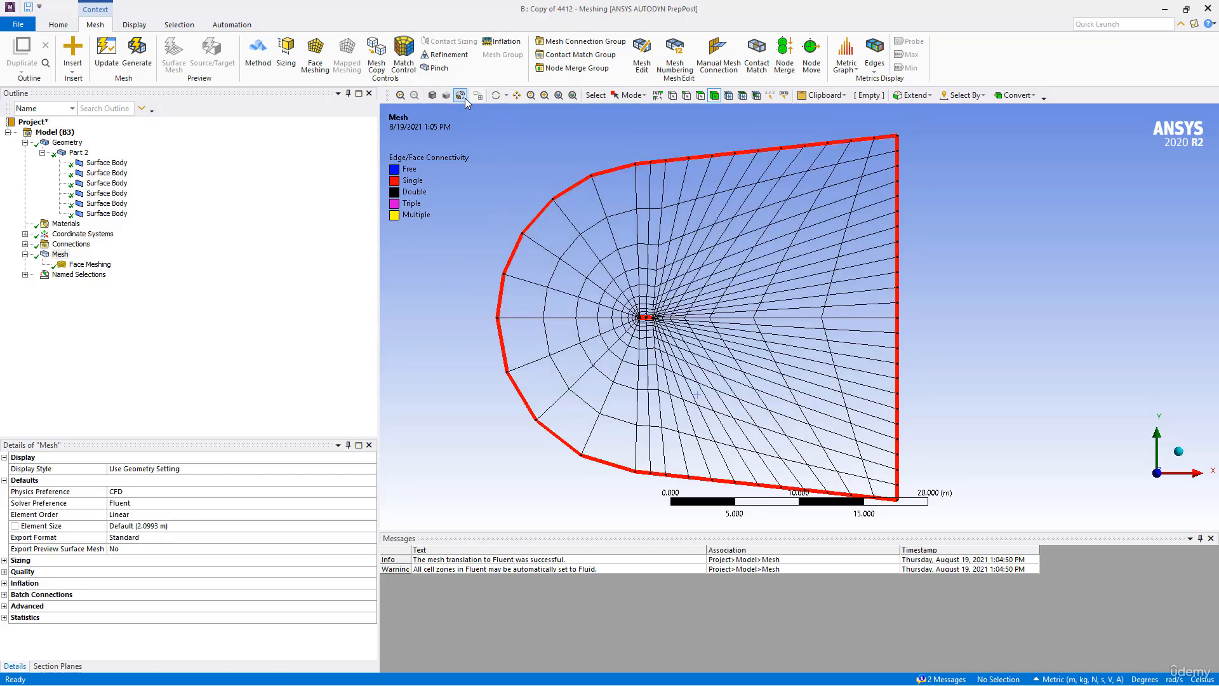
pyautogui.click(446, 96)
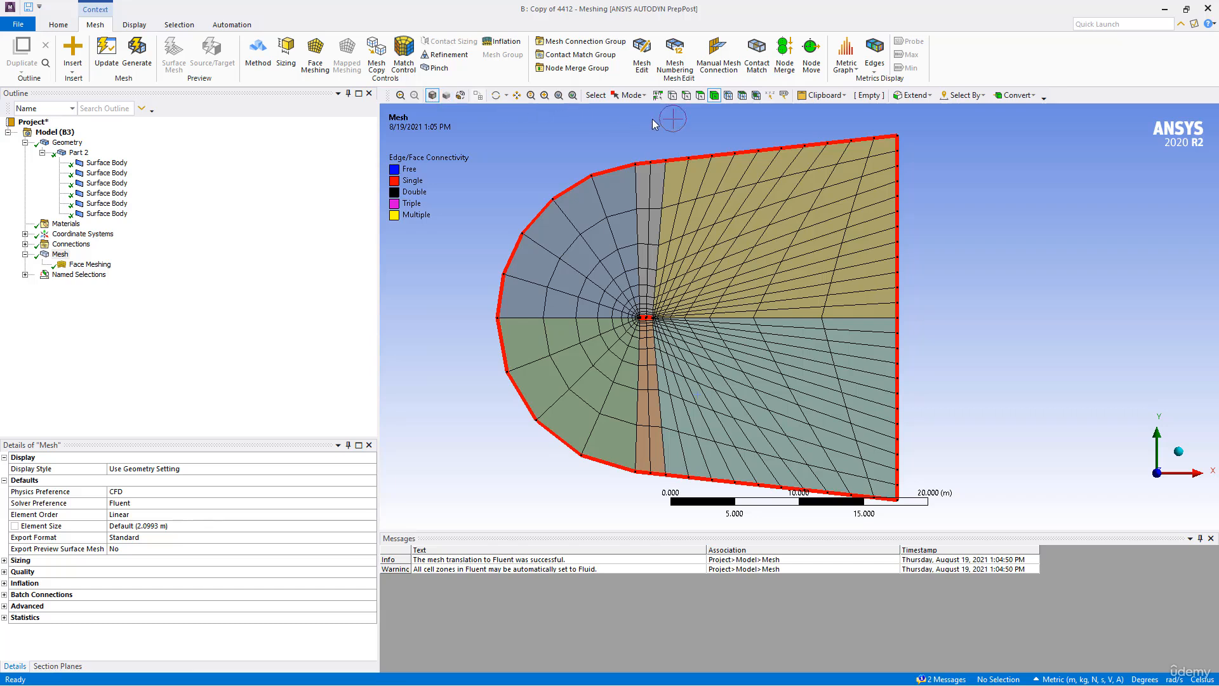
# - Switch the selection filter to edges
pyautogui.click(686, 96)
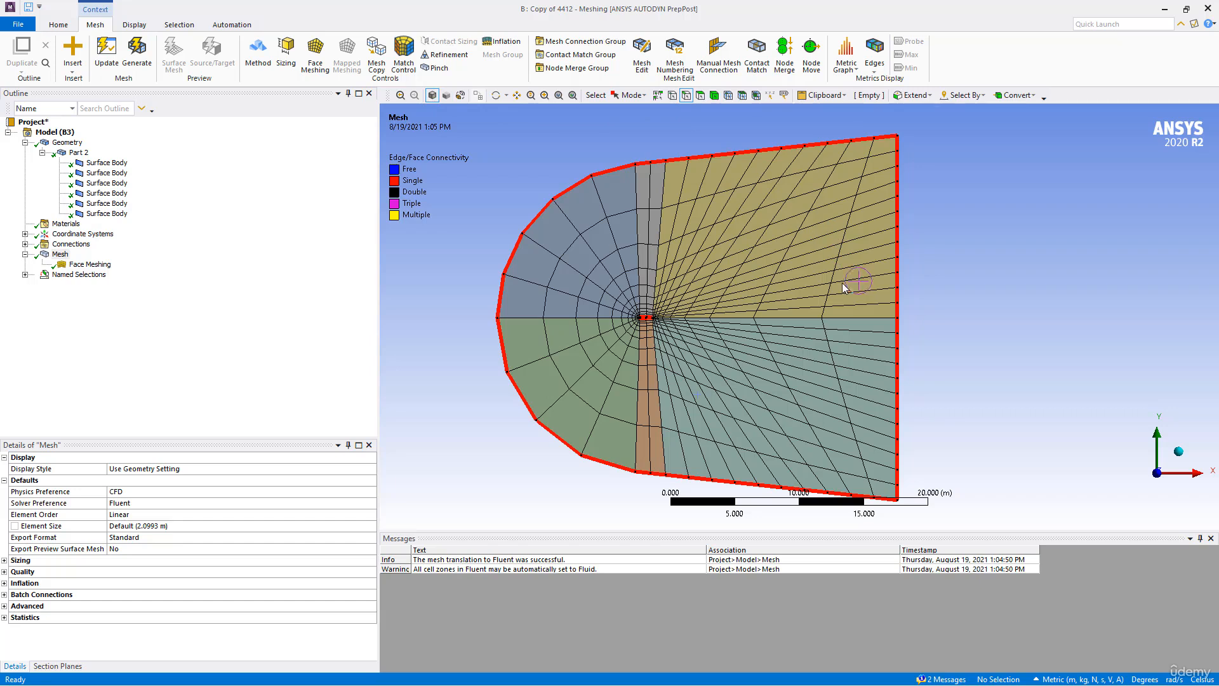
pyautogui.click(896, 274)
pyautogui.keyDown('ctrl'); pyautogui.click(652, 272); pyautogui.keyUp('ctrl')
pyautogui.keyDown('ctrl'); pyautogui.click(639, 270); pyautogui.keyUp('ctrl')
pyautogui.keyDown('ctrl'); pyautogui.click(611, 317); pyautogui.keyUp('ctrl')
pyautogui.keyDown('ctrl'); pyautogui.click(638, 343); pyautogui.keyUp('ctrl')
pyautogui.keyDown('ctrl'); pyautogui.click(656, 345); pyautogui.keyUp('ctrl')
pyautogui.keyDown('ctrl'); pyautogui.click(899, 372); pyautogui.keyUp('ctrl')
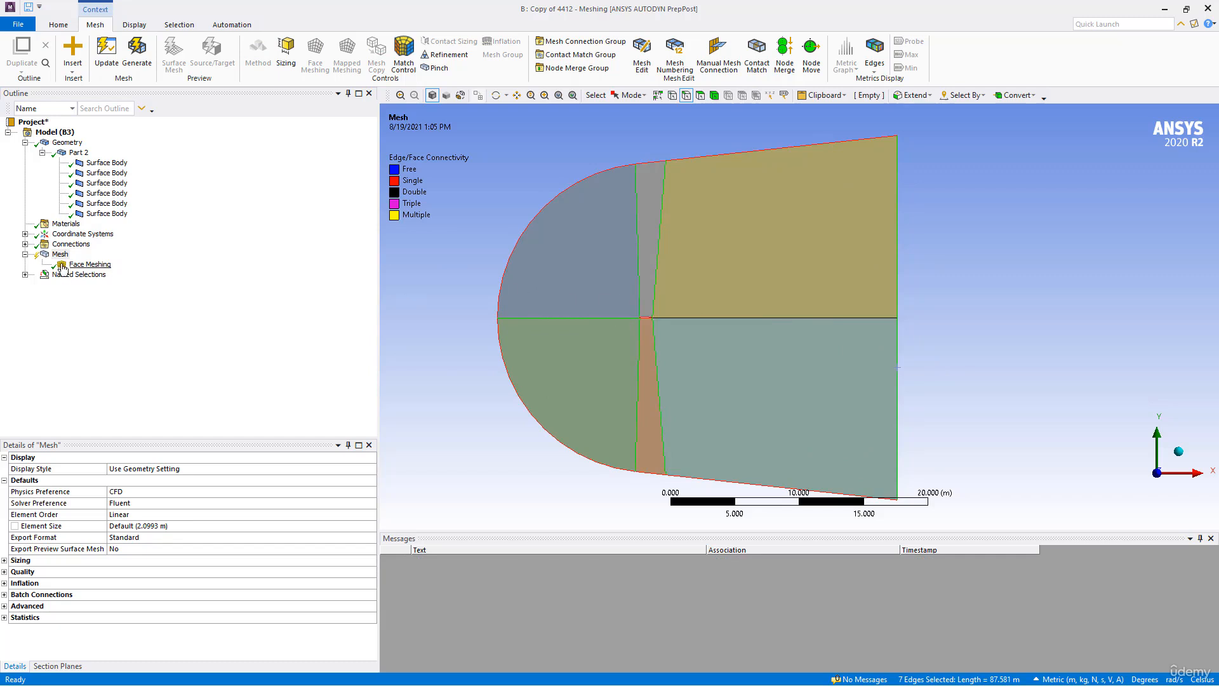
pyautogui.rightClick(57, 256)
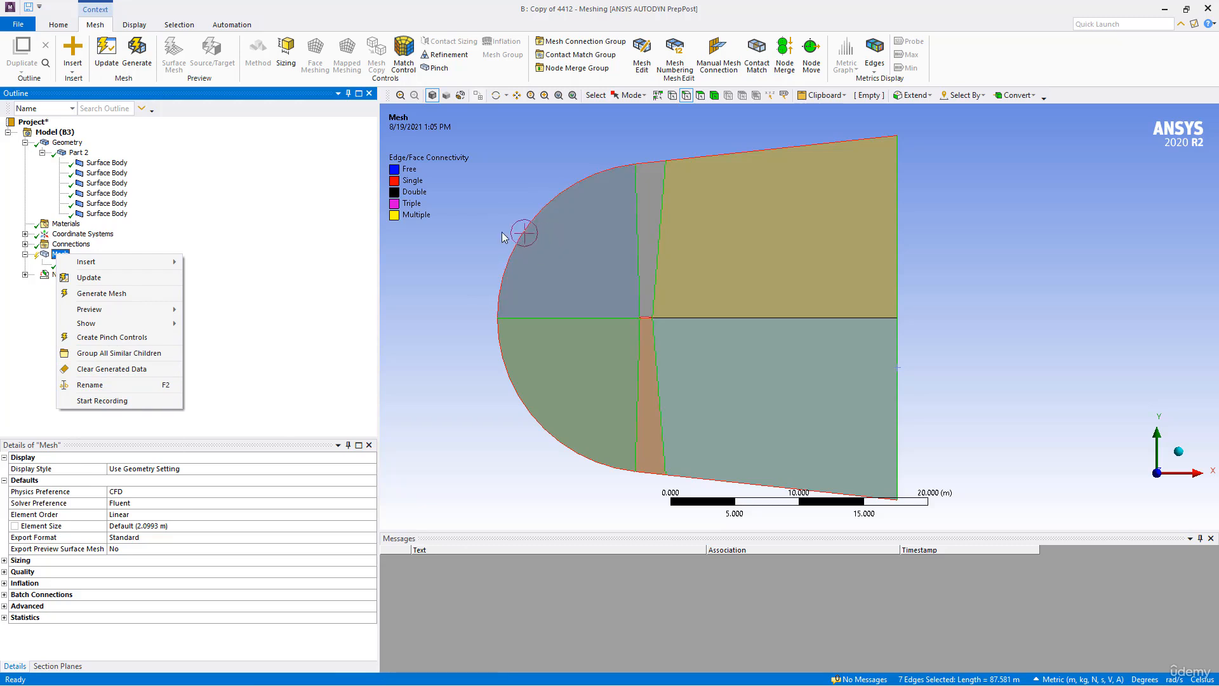
pyautogui.click(897, 268)
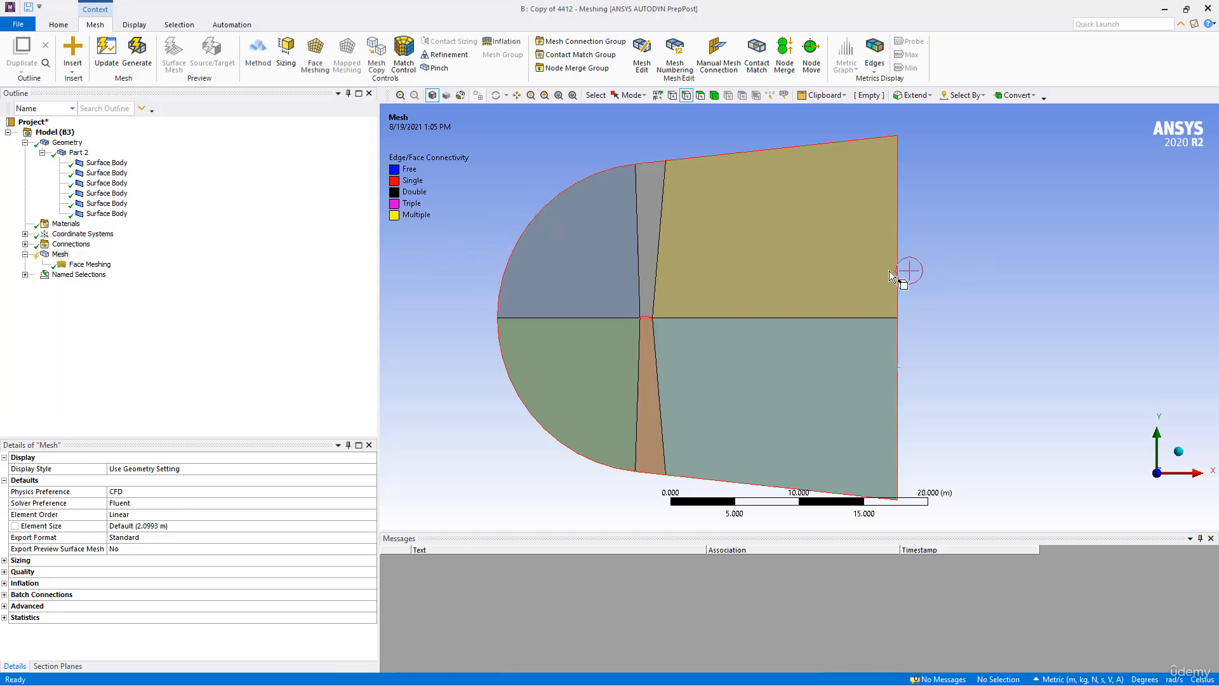
# - Add a sizing control to seven edges: both outlet edges, the four near-vertical dividing edges, and the horizontal edge ahead of the airfoil
pyautogui.click(896, 268)
pyautogui.keyDown('ctrl'); pyautogui.click(661, 248); pyautogui.keyUp('ctrl')
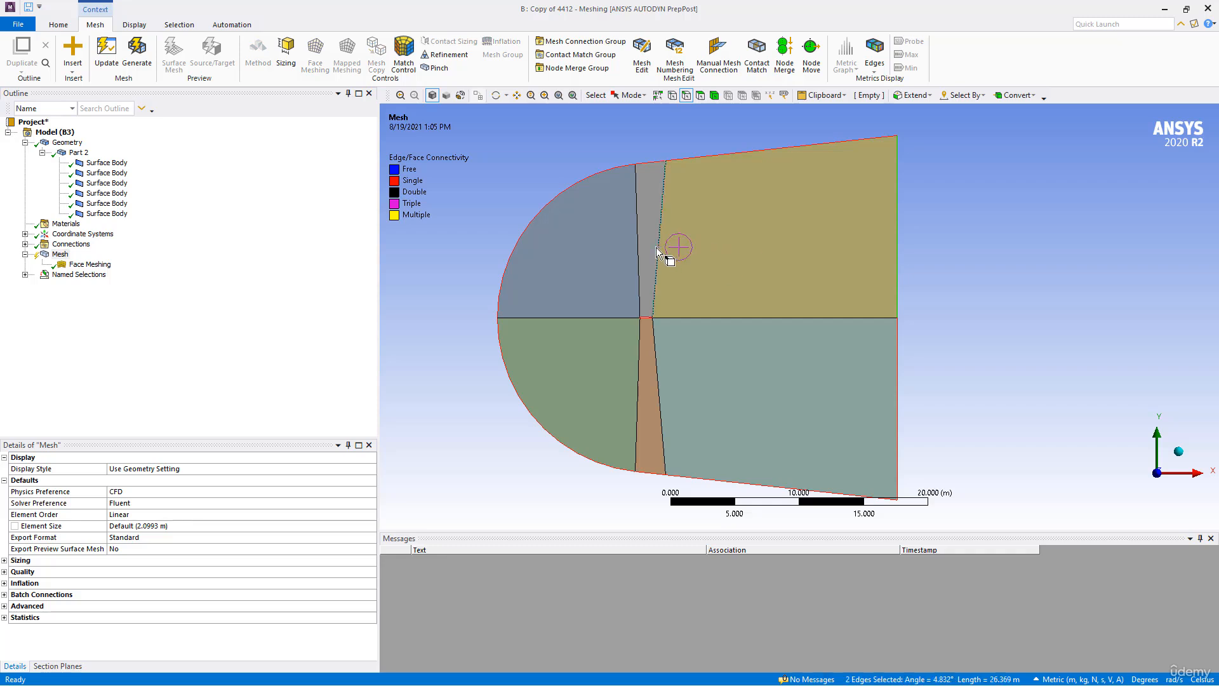
pyautogui.keyDown('ctrl'); pyautogui.click(638, 247); pyautogui.keyUp('ctrl')
pyautogui.keyDown('ctrl'); pyautogui.click(636, 337); pyautogui.keyUp('ctrl')
pyautogui.keyDown('ctrl'); pyautogui.click(654, 338); pyautogui.keyUp('ctrl')
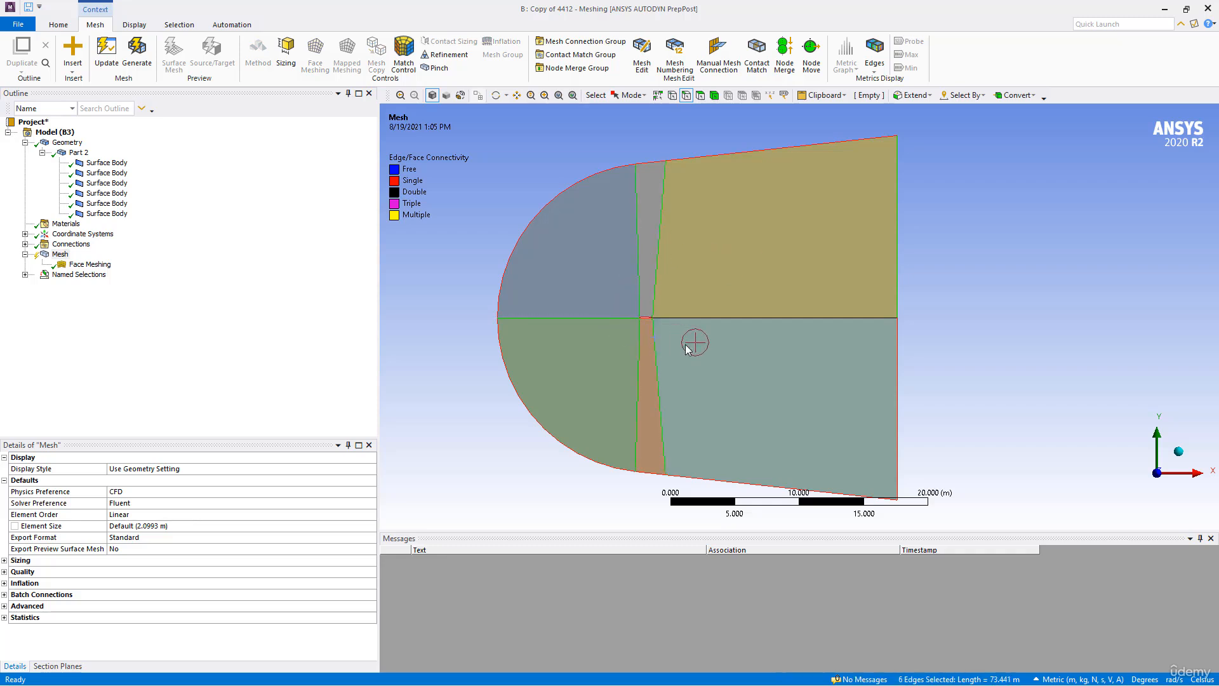
pyautogui.keyDown('ctrl'); pyautogui.click(898, 348); pyautogui.keyUp('ctrl')
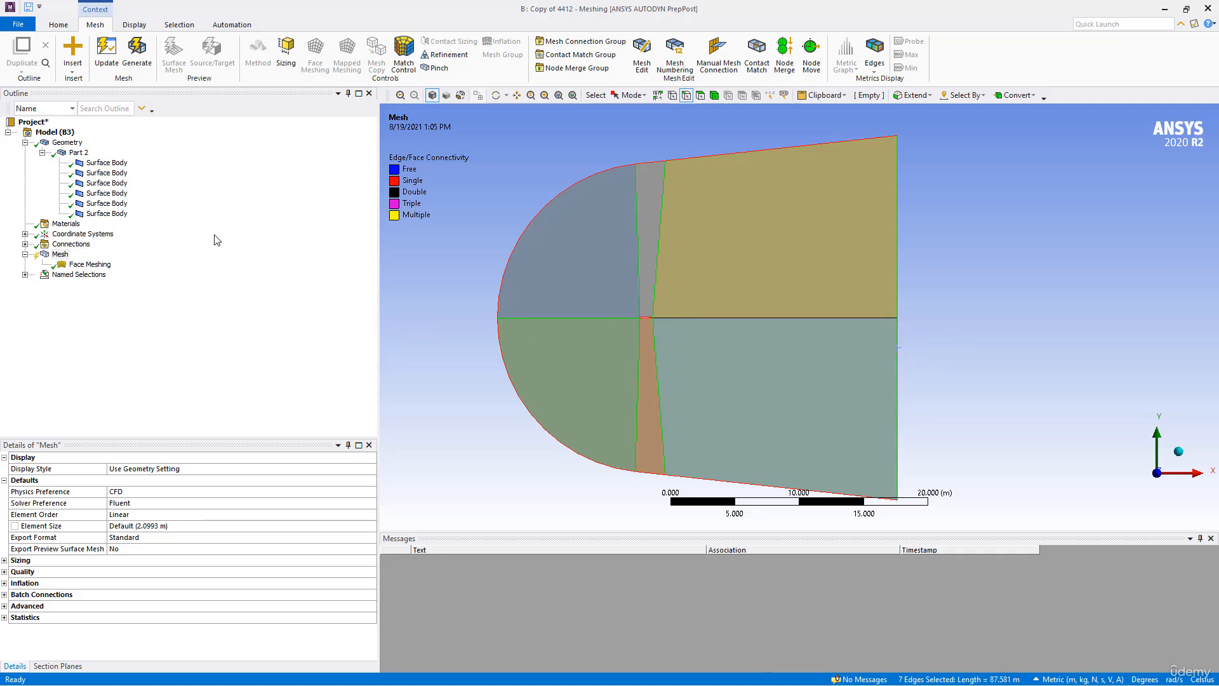
pyautogui.click(286, 49)
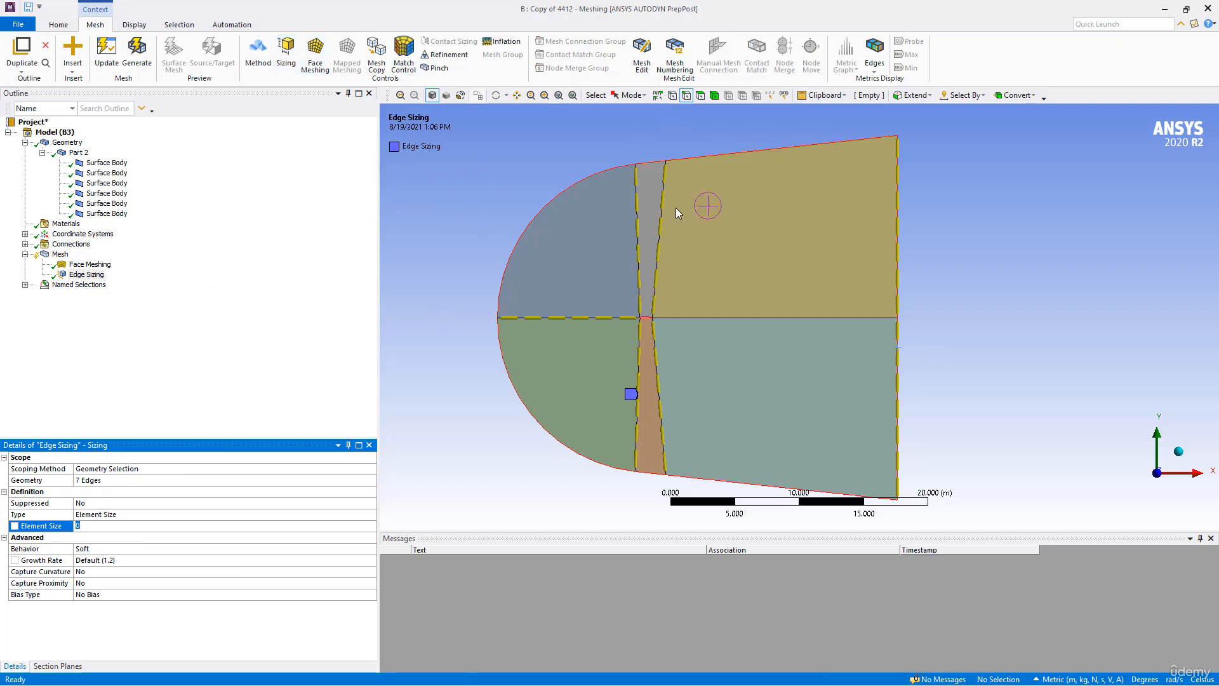
# - Define the edge sizing by number of divisions, with 120 divisions and Hard behavior
pyautogui.keyDown('ctrl'); pyautogui.moveTo(685, 241); pyautogui.dragTo(691, 221, button='middle'); pyautogui.keyUp('ctrl')
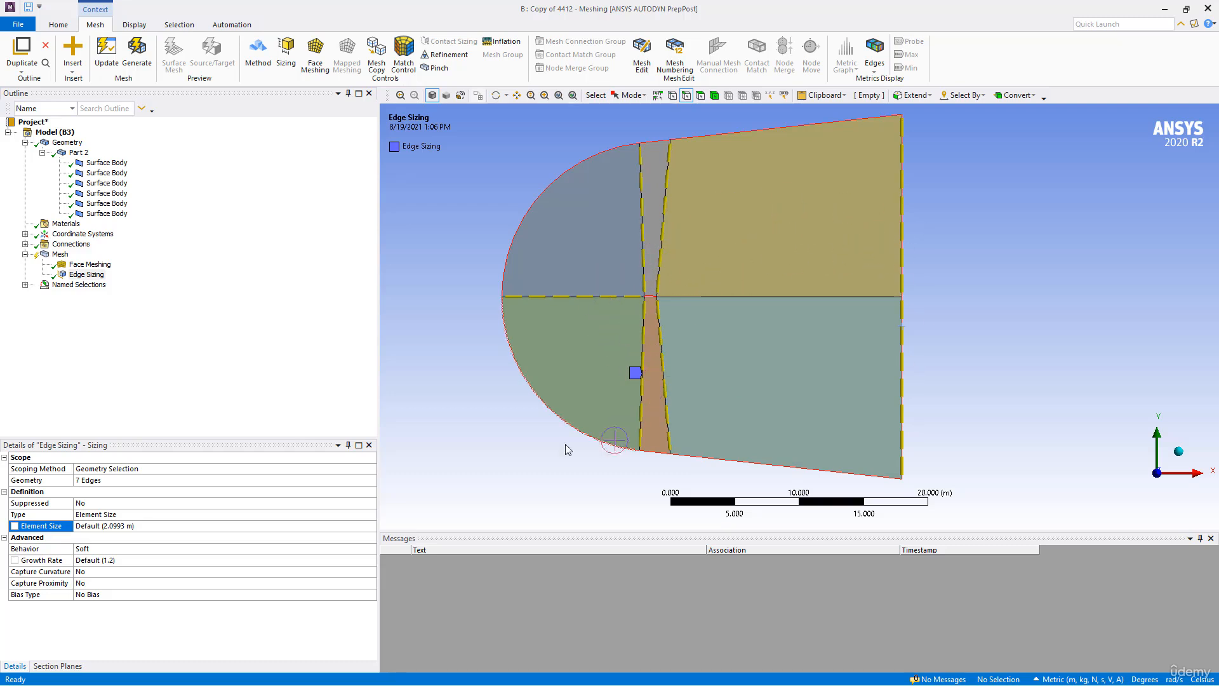
pyautogui.click(152, 514)
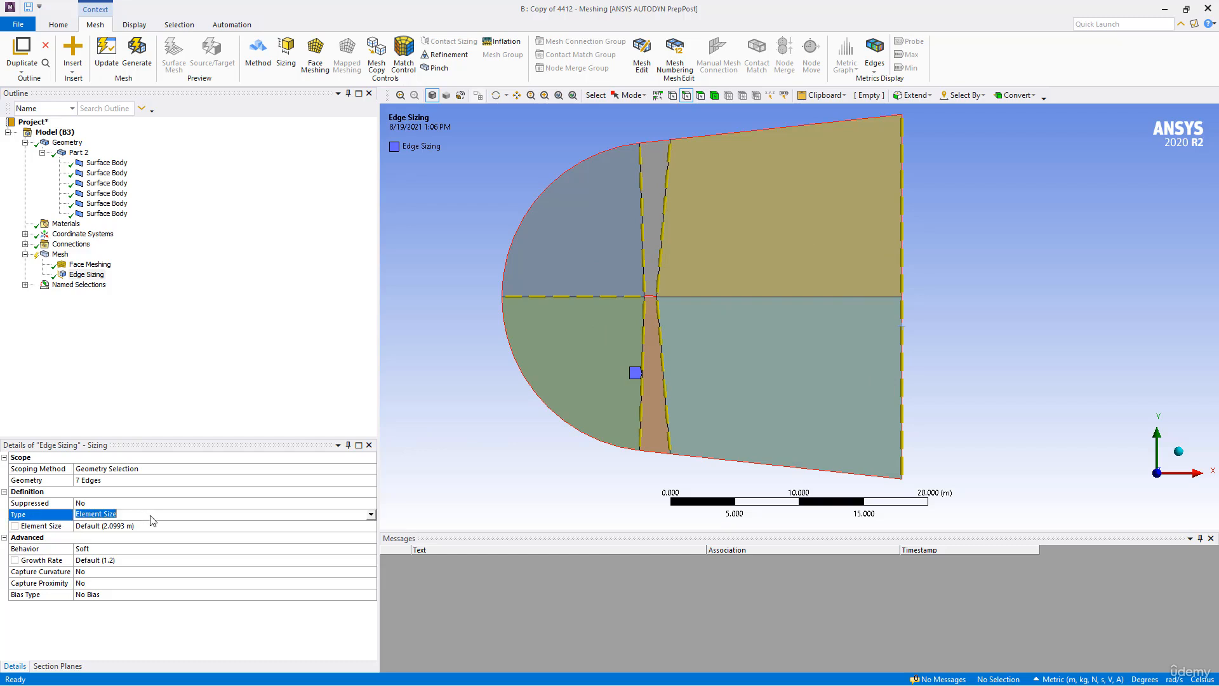
pyautogui.click(371, 515)
pyautogui.click(93, 533)
pyautogui.click(111, 527)
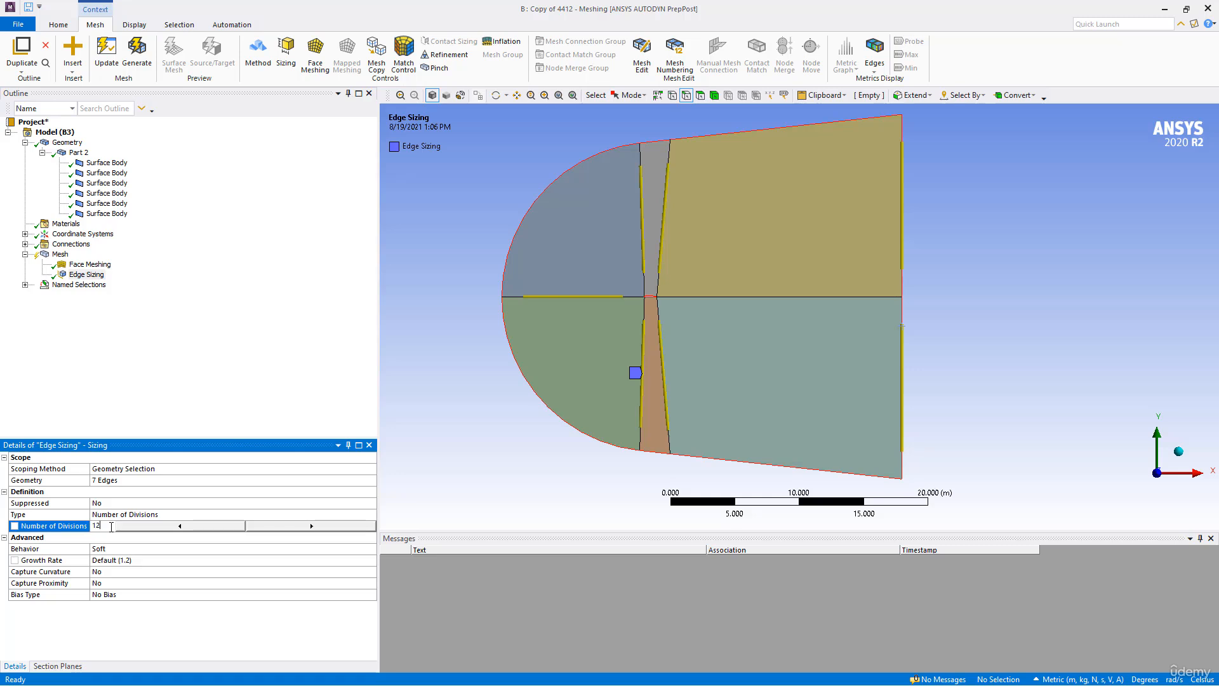
pyautogui.press('Return')
pyautogui.click(115, 549)
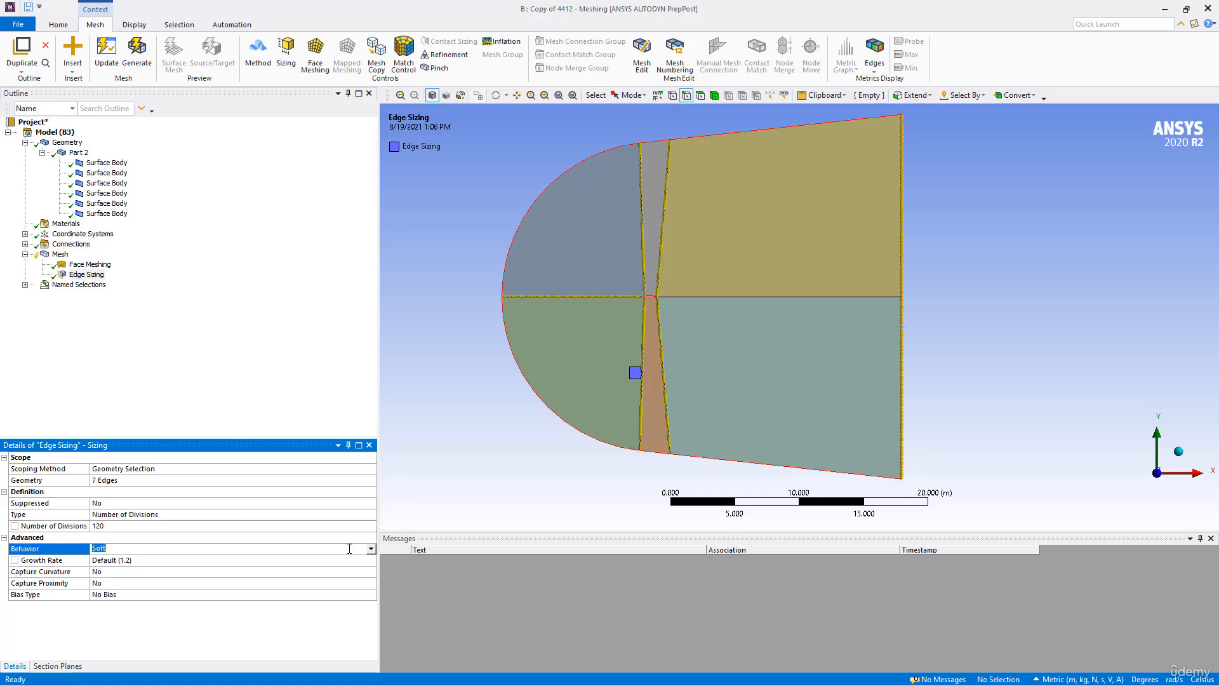
pyautogui.click(372, 550)
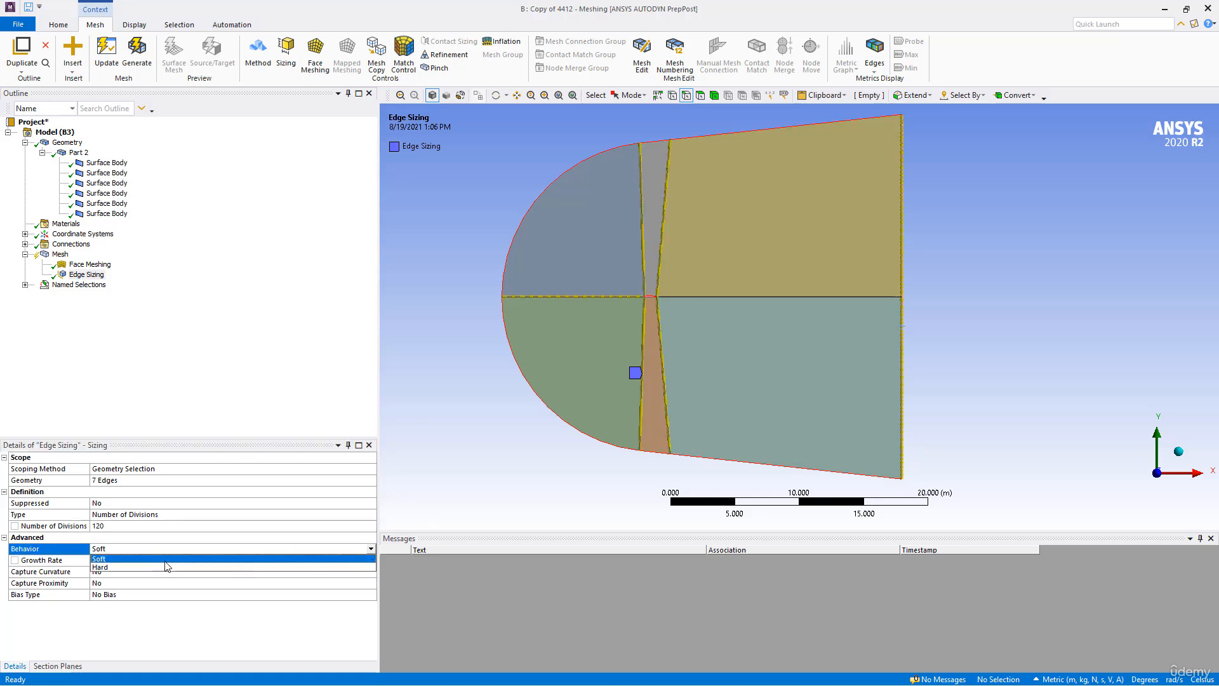
pyautogui.click(108, 572)
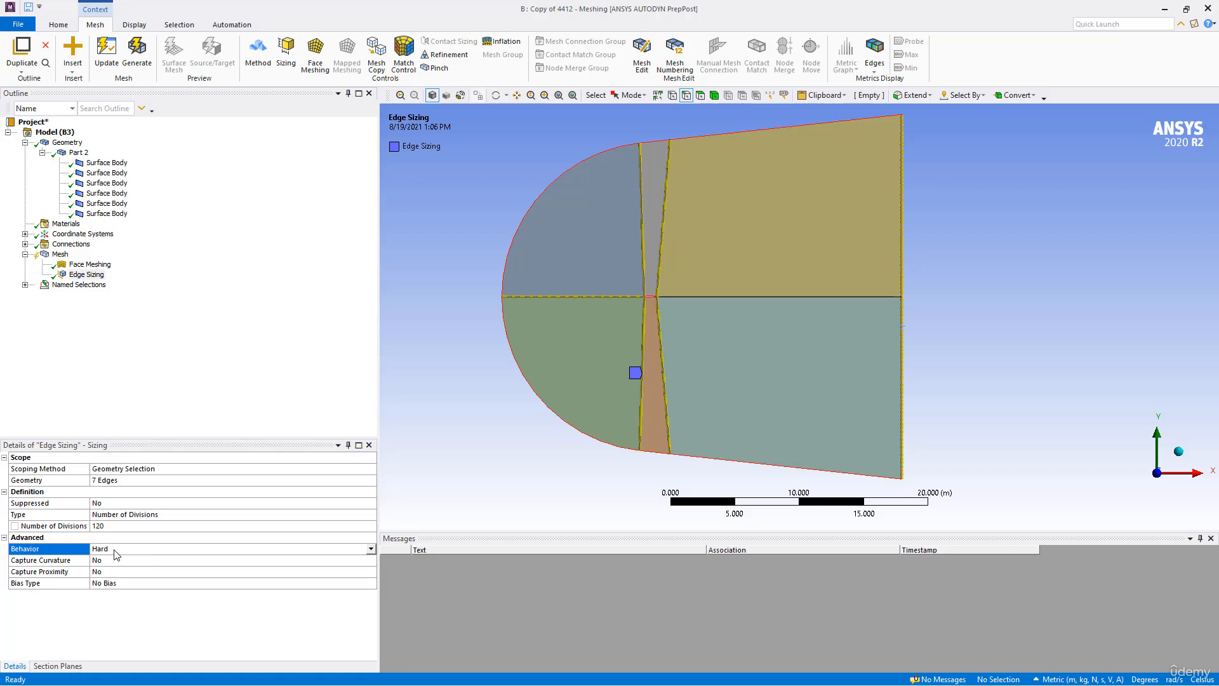
# - Give the edge sizing the one-directional long-to-short bias type with a bias factor of 500
pyautogui.click(121, 583)
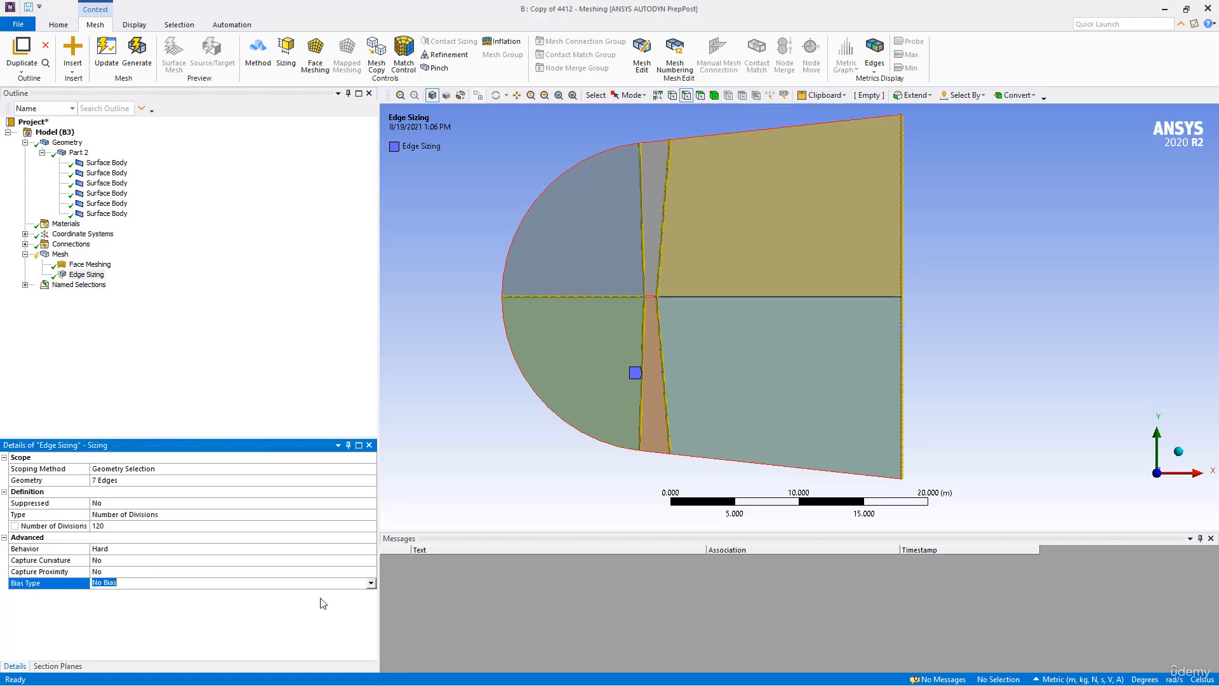
pyautogui.click(371, 582)
pyautogui.click(140, 600)
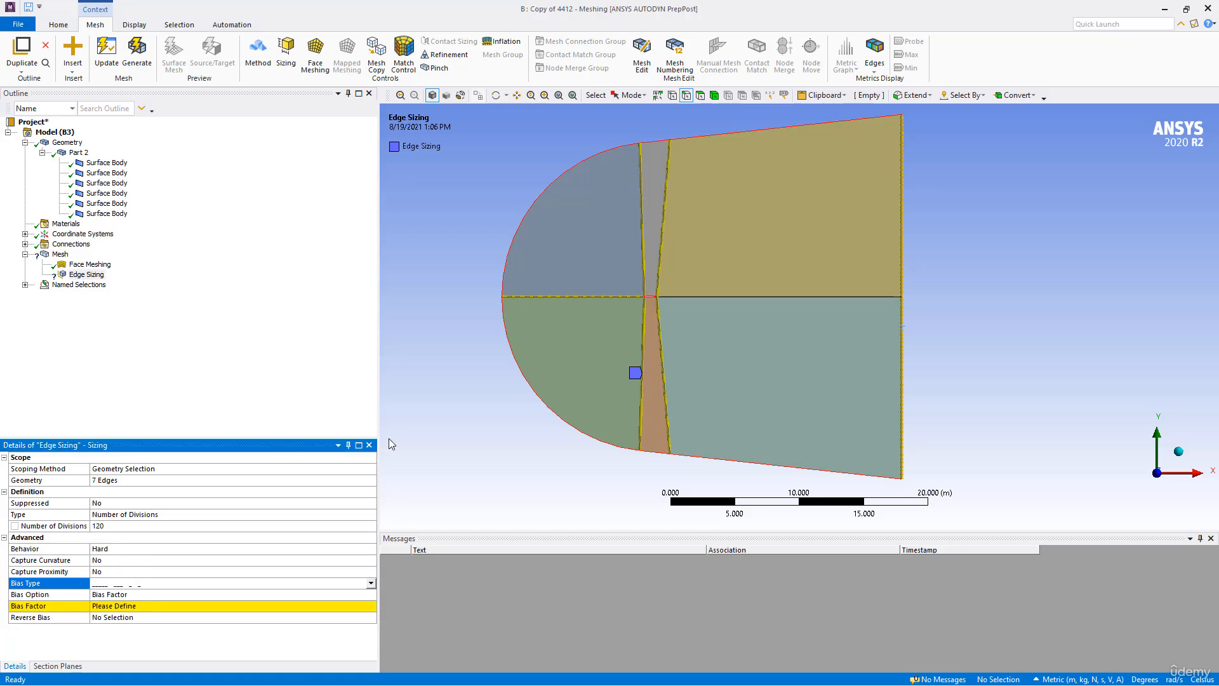
pyautogui.click(113, 606)
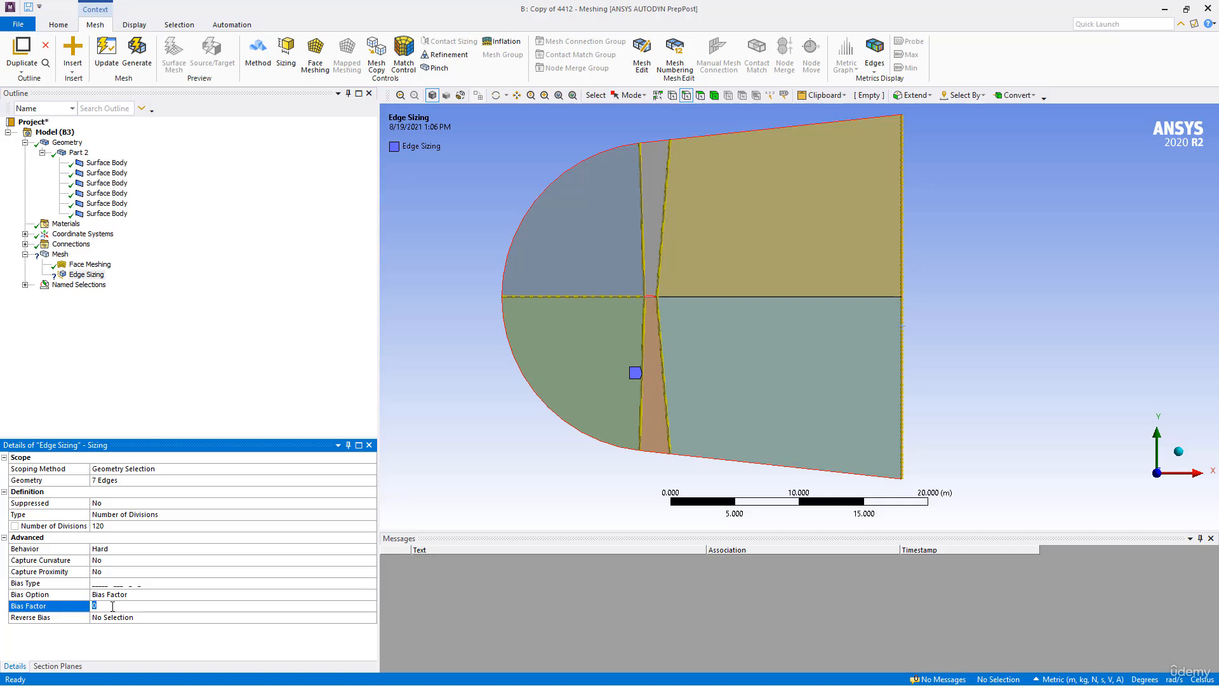
pyautogui.press('Return')
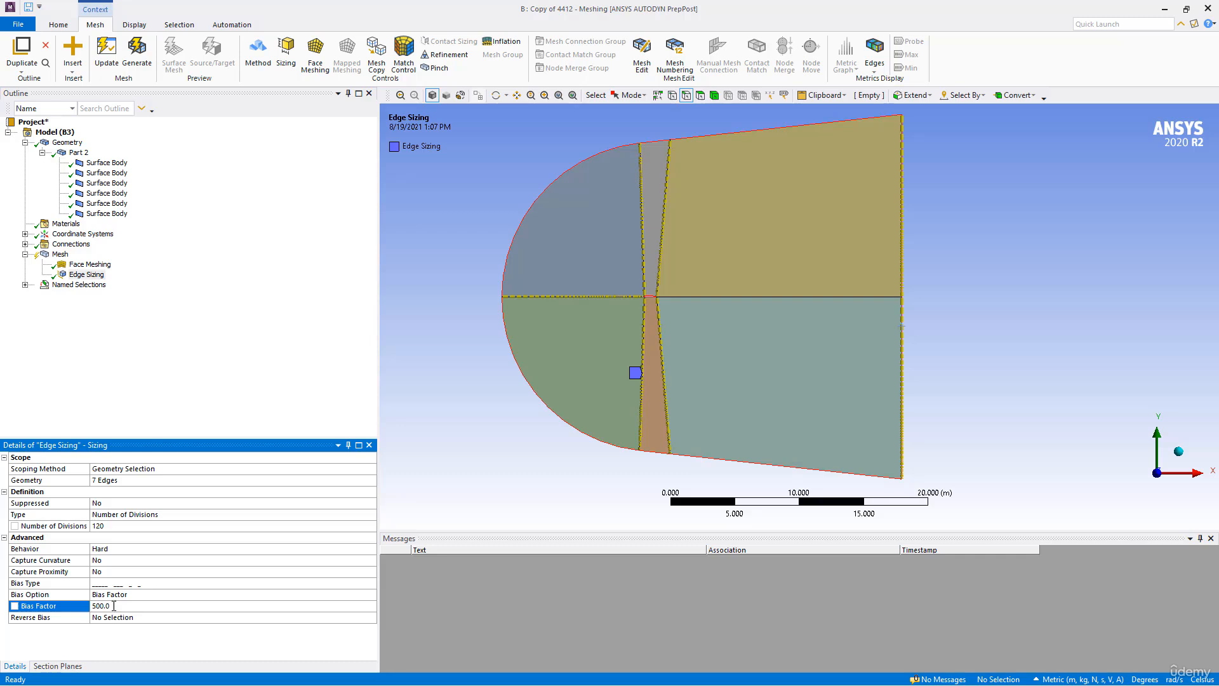
# - Reverse the bias on the four sized edges whose divisions coarsen toward the airfoil and the wake centreline
pyautogui.scroll(5, 579, 369)
pyautogui.scroll(1, 577, 386)
pyautogui.keyDown('ctrl'); pyautogui.moveTo(578, 386); pyautogui.dragTo(638, 411, button='middle'); pyautogui.keyUp('ctrl')
pyautogui.scroll(2, 585, 354)
pyautogui.keyDown('ctrl'); pyautogui.moveTo(592, 361); pyautogui.dragTo(749, 322, button='middle'); pyautogui.keyUp('ctrl')
pyautogui.scroll(1, 664, 217)
pyautogui.keyDown('ctrl'); pyautogui.moveTo(741, 275); pyautogui.dragTo(647, 304, button='middle'); pyautogui.keyUp('ctrl')
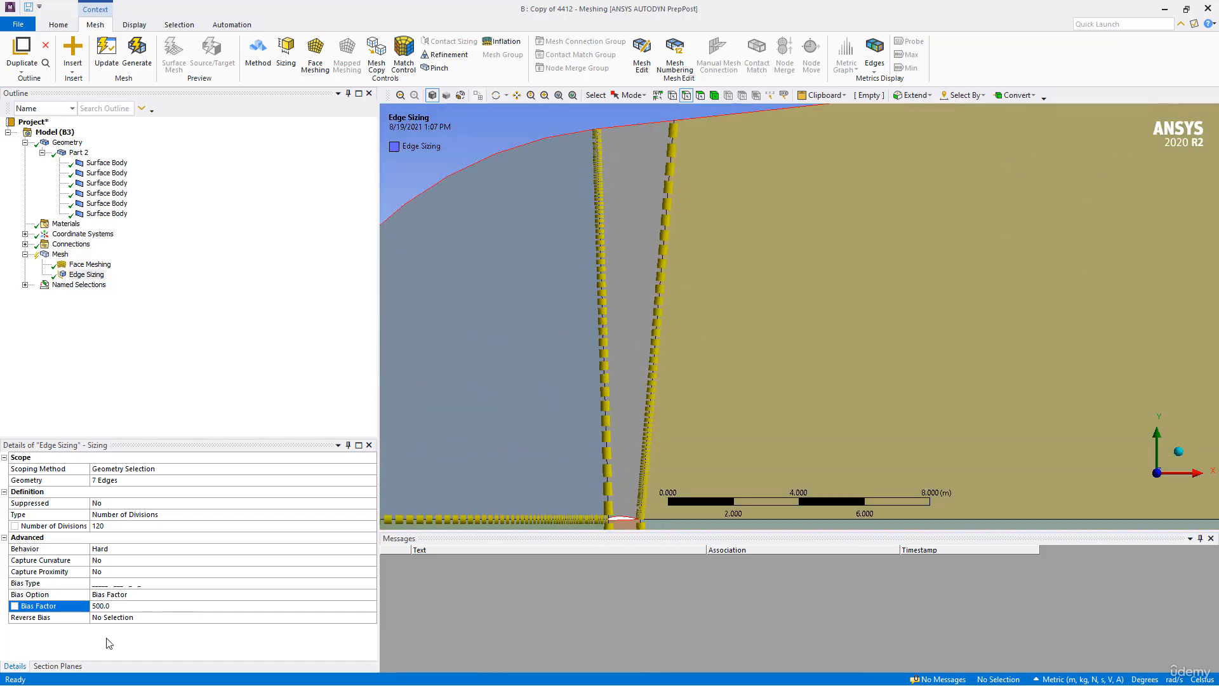
pyautogui.click(116, 617)
pyautogui.click(603, 314)
pyautogui.keyDown('ctrl'); pyautogui.moveTo(691, 393); pyautogui.dragTo(653, 293, button='middle'); pyautogui.keyUp('ctrl')
pyautogui.keyDown('ctrl'); pyautogui.moveTo(822, 385); pyautogui.dragTo(744, 352, button='middle'); pyautogui.keyUp('ctrl')
pyautogui.scroll(-3, 750, 357)
pyautogui.keyDown('ctrl'); pyautogui.moveTo(822, 364); pyautogui.dragTo(806, 280, button='middle'); pyautogui.keyUp('ctrl')
pyautogui.keyDown('ctrl'); pyautogui.click(1001, 327); pyautogui.keyUp('ctrl')
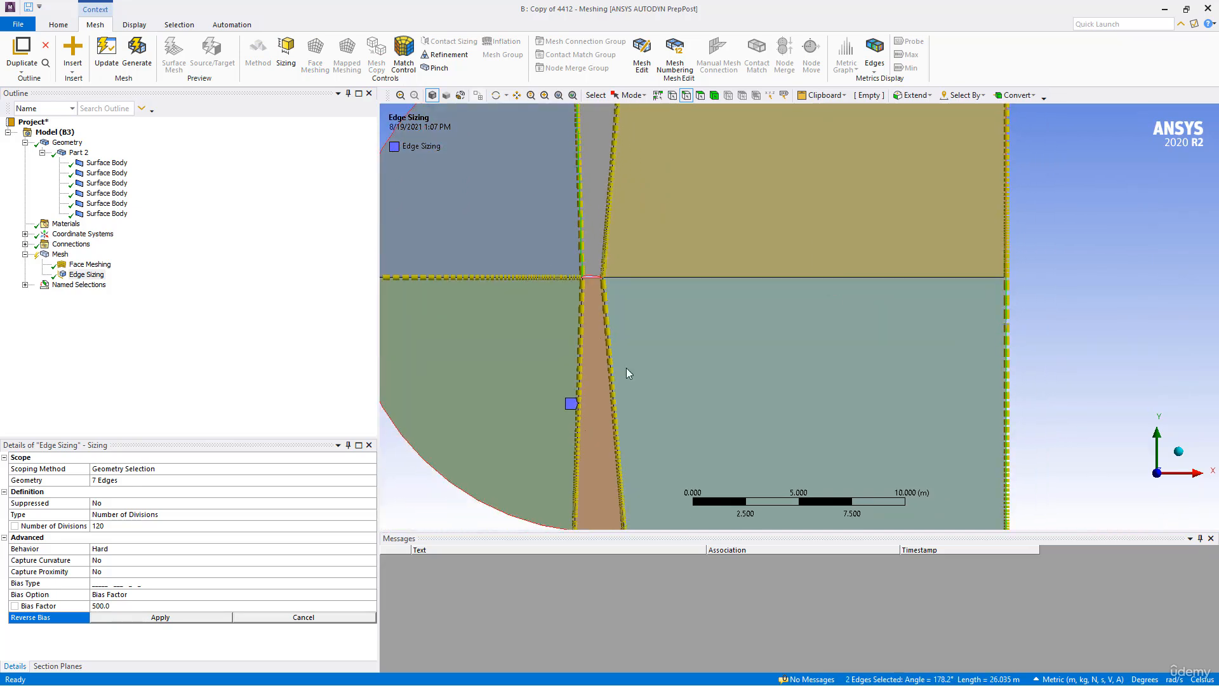
pyautogui.keyDown('ctrl'); pyautogui.click(608, 357); pyautogui.keyUp('ctrl')
pyautogui.click(190, 617)
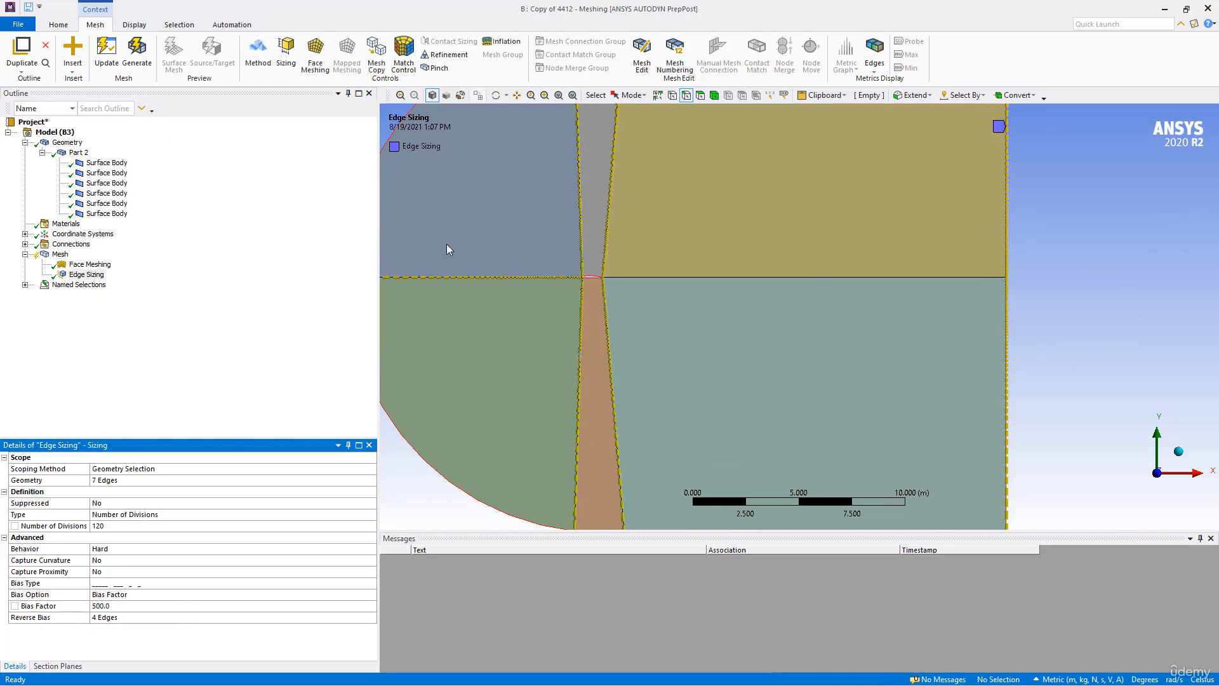
# - Check the bias direction on the edges around the airfoil and generate the mesh
pyautogui.keyDown('ctrl'); pyautogui.moveTo(587, 327); pyautogui.dragTo(582, 408, button='middle'); pyautogui.keyUp('ctrl')
pyautogui.scroll(3, 579, 411)
pyautogui.keyDown('ctrl'); pyautogui.moveTo(409, 472); pyautogui.dragTo(645, 369, button='middle'); pyautogui.keyUp('ctrl')
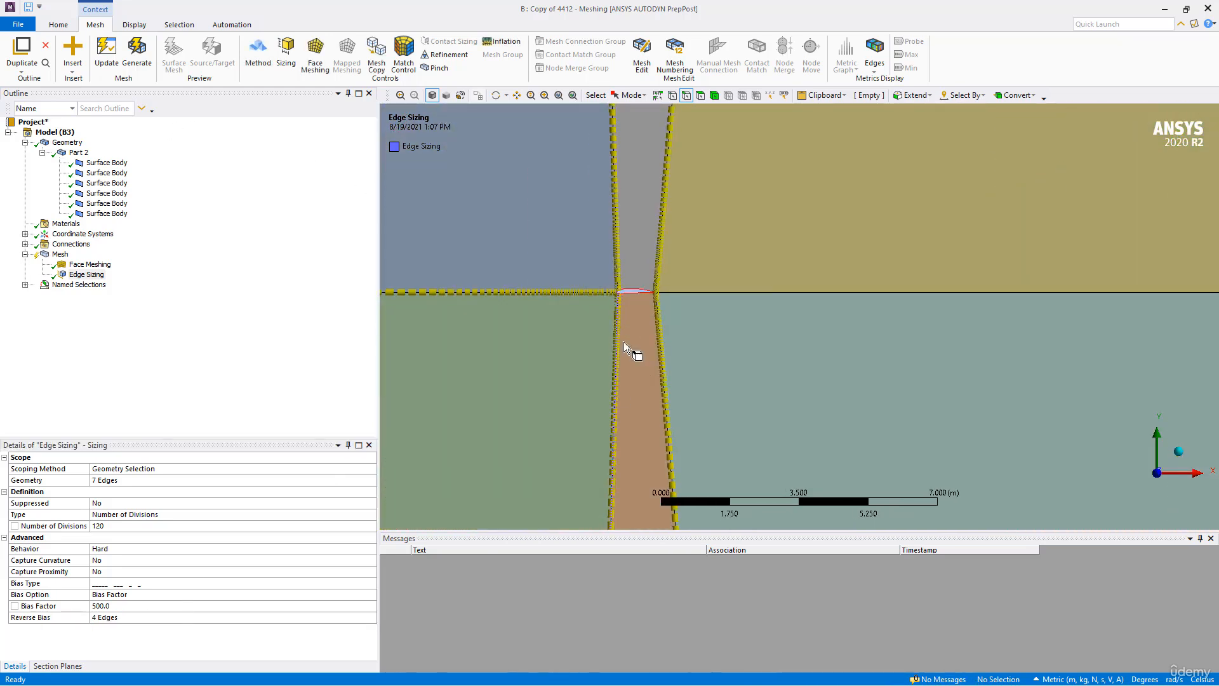
pyautogui.scroll(-4, 749, 360)
pyautogui.scroll(2, 696, 373)
pyautogui.click(138, 57)
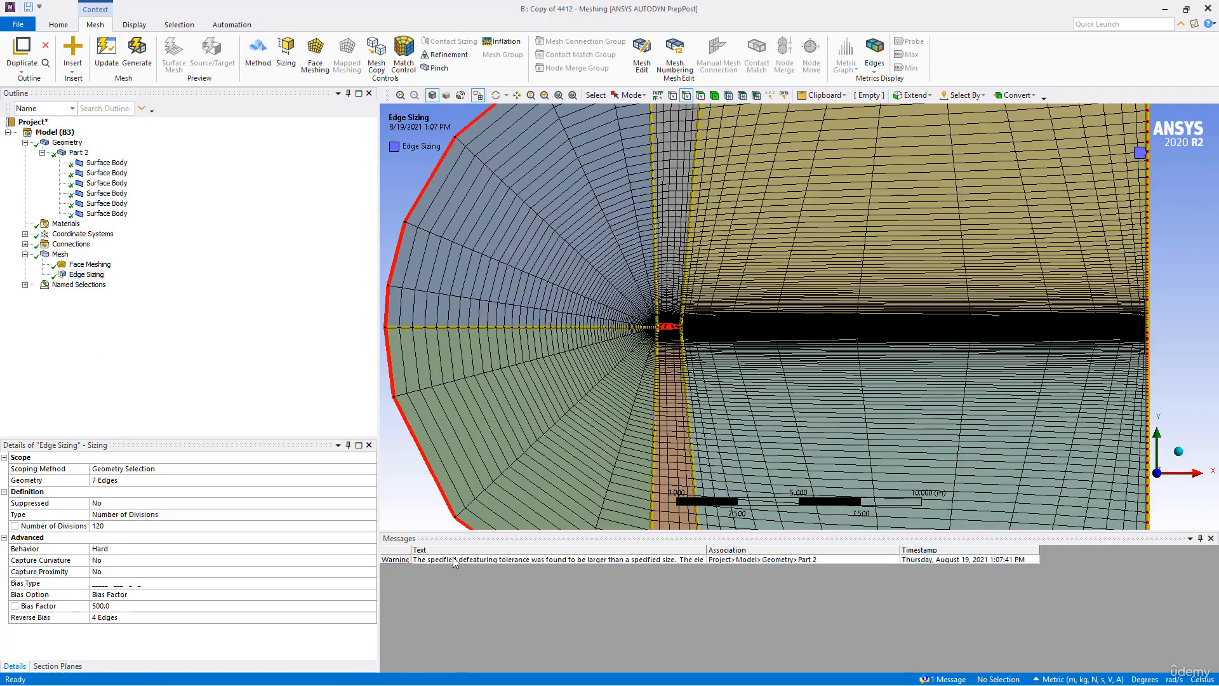
# - Set the mesh's defeature size to 0.00001 m and regenerate the mesh
pyautogui.click(59, 255)
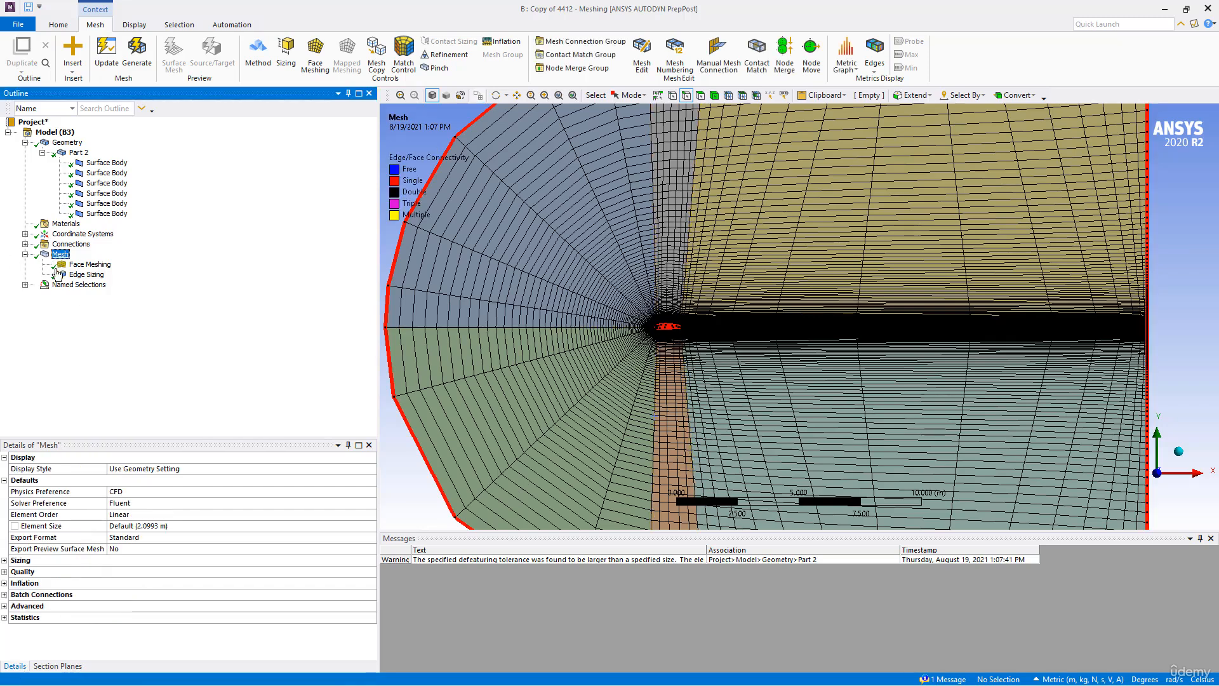
pyautogui.click(5, 560)
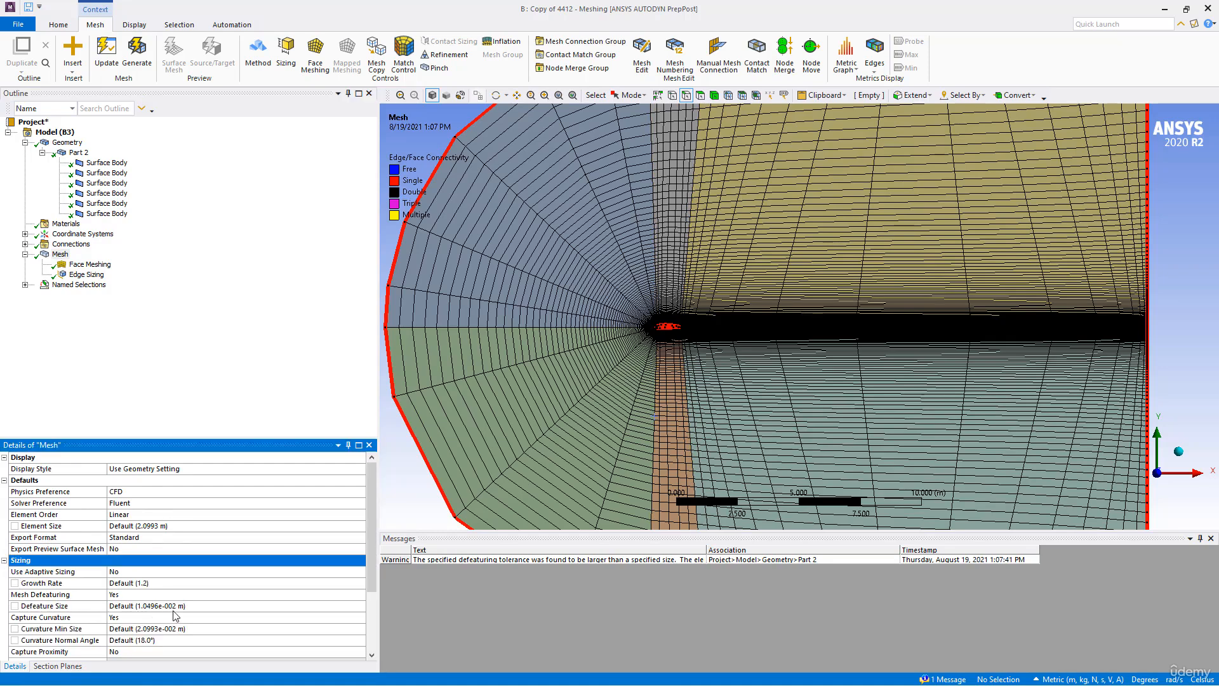
pyautogui.click(197, 606)
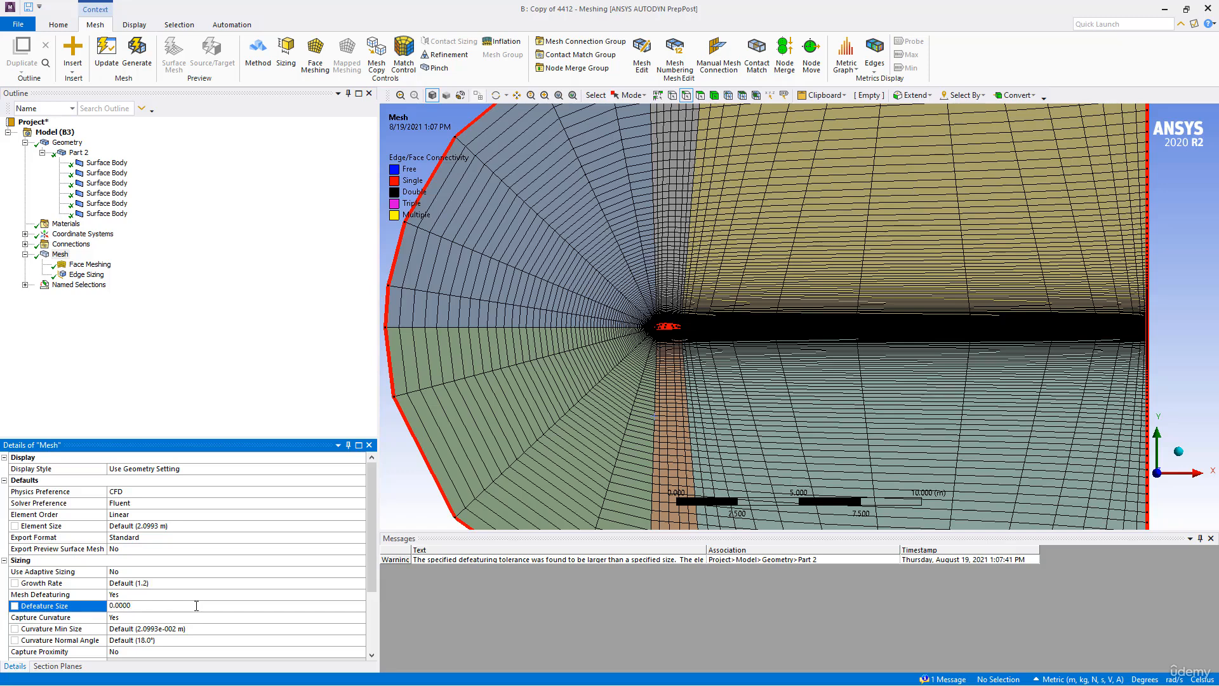
pyautogui.write('0.00001')
pyautogui.press('Return')
pyautogui.click(126, 68)
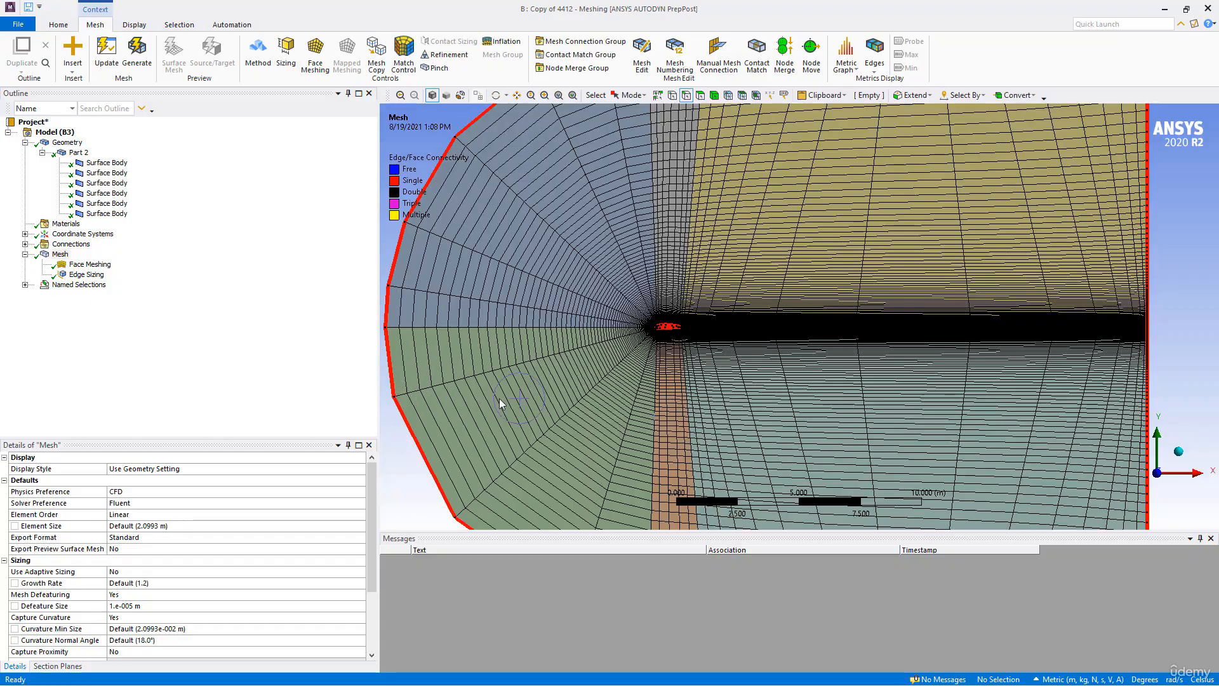
# - Examine the mesh cells at the airfoil's leading edge, along its surface, and across the surrounding domain
pyautogui.scroll(8, 733, 360)
pyautogui.keyDown('ctrl'); pyautogui.moveTo(577, 375); pyautogui.dragTo(1016, 366, button='middle'); pyautogui.keyUp('ctrl')
pyautogui.scroll(3, 862, 390)
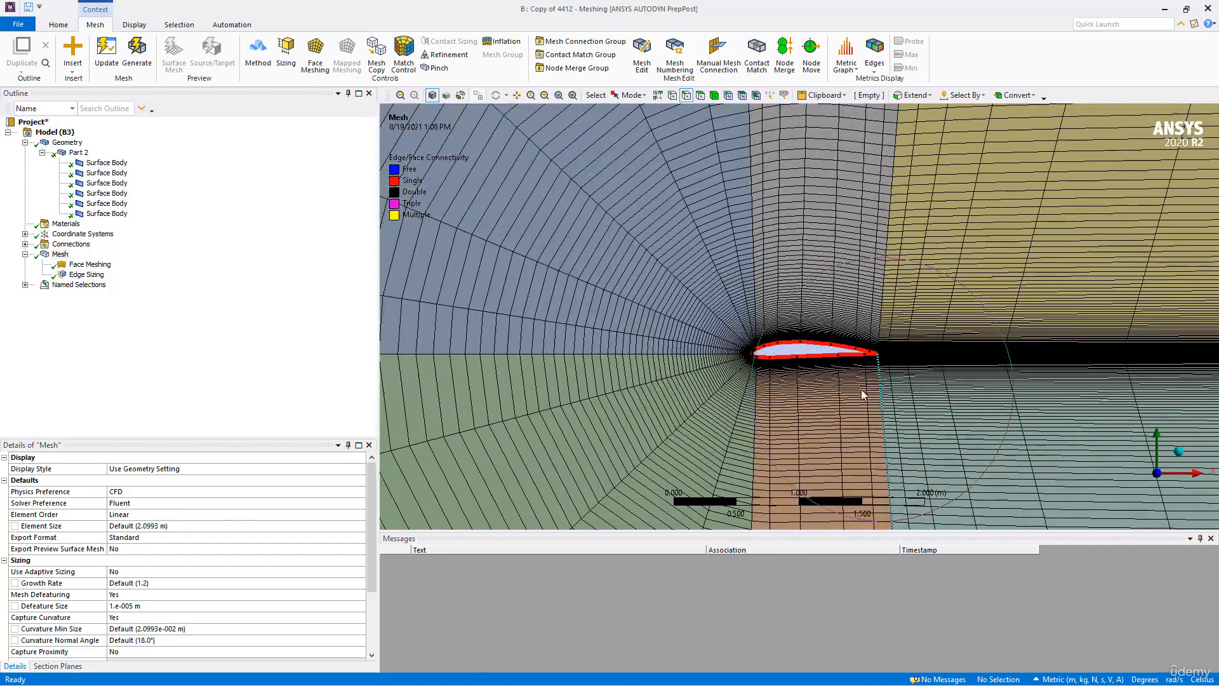
pyautogui.scroll(6, 862, 394)
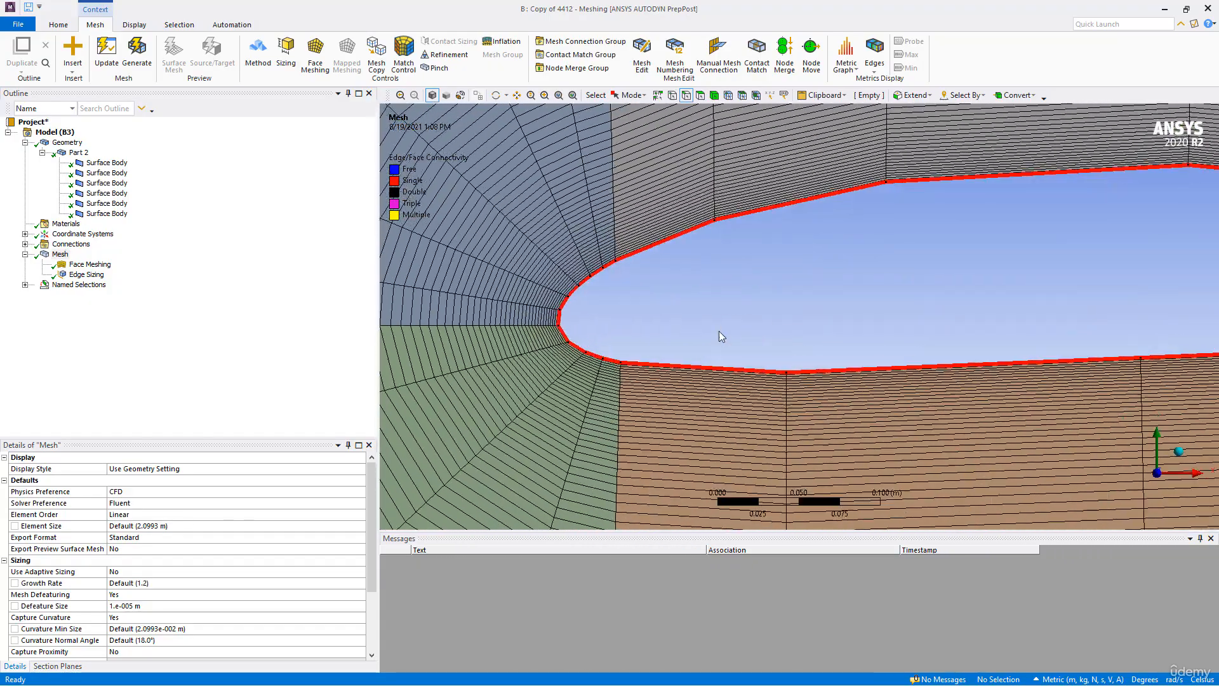
pyautogui.scroll(6, 704, 349)
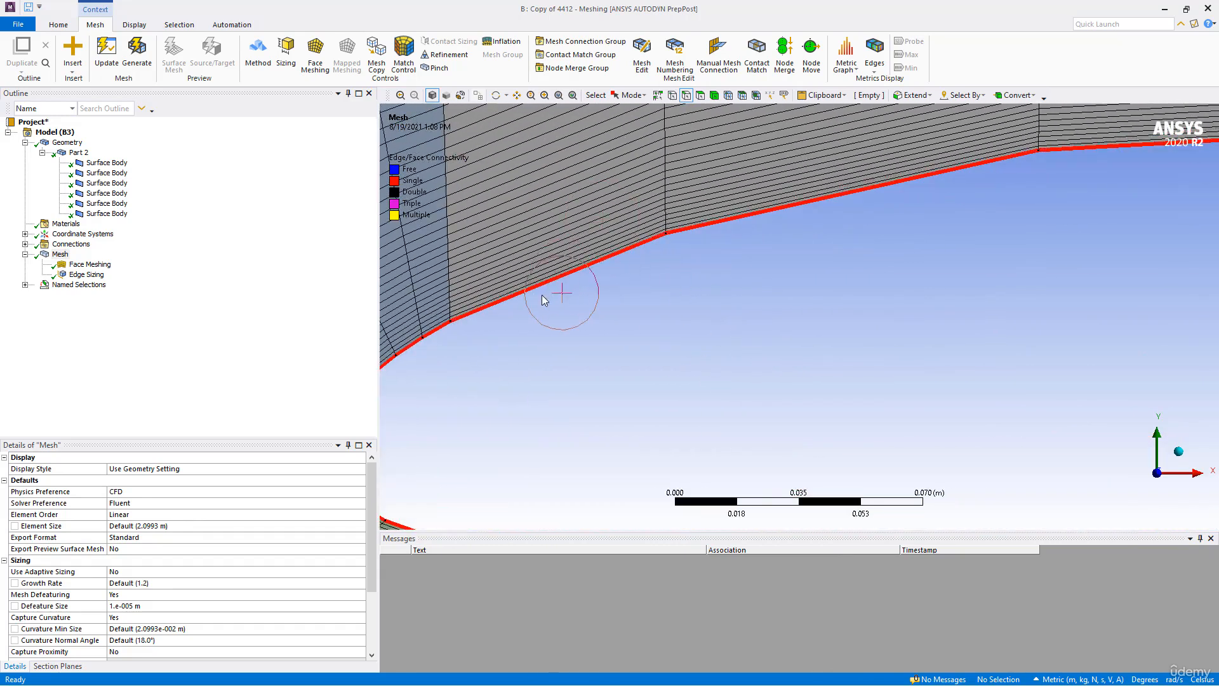
pyautogui.keyDown('ctrl'); pyautogui.moveTo(544, 301); pyautogui.dragTo(713, 317, button='middle'); pyautogui.keyUp('ctrl')
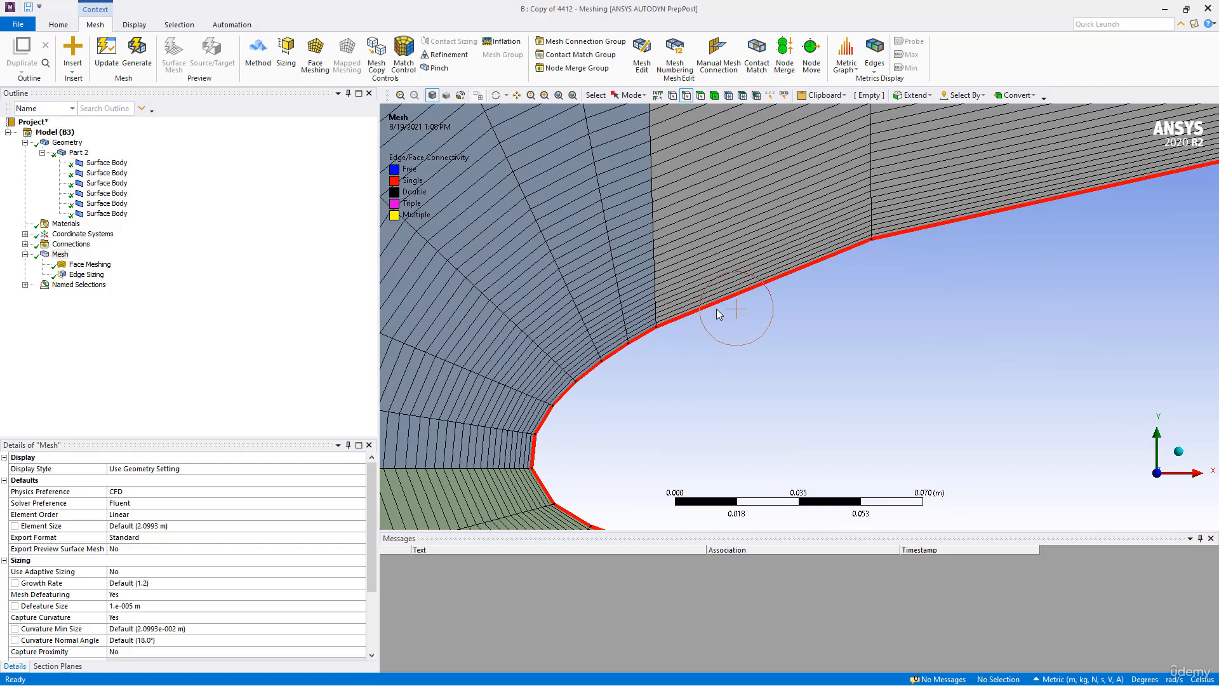
pyautogui.scroll(-5, 776, 369)
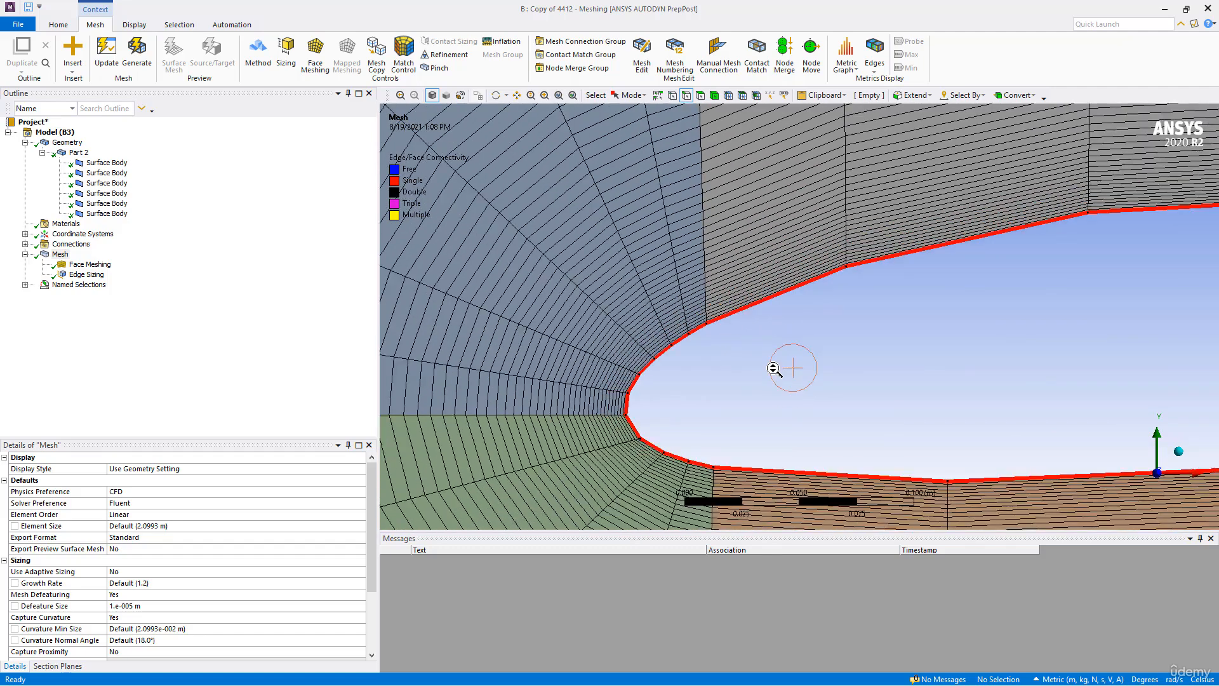
pyautogui.scroll(-8, 787, 292)
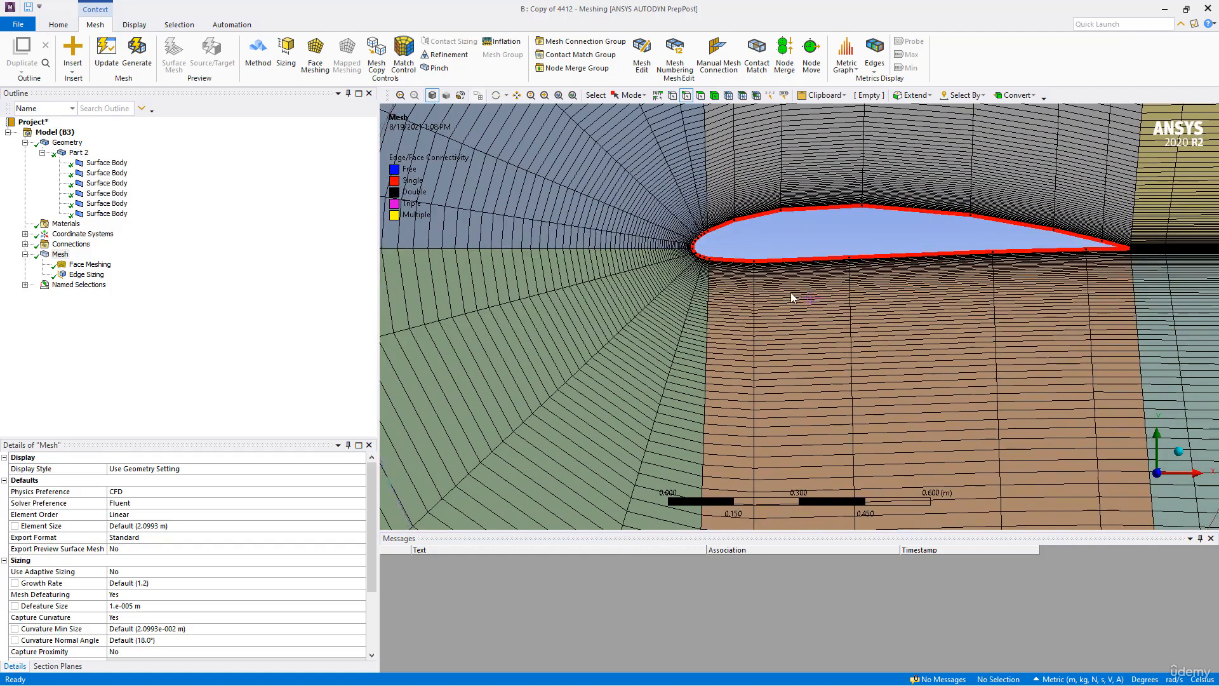
pyautogui.scroll(-7, 786, 286)
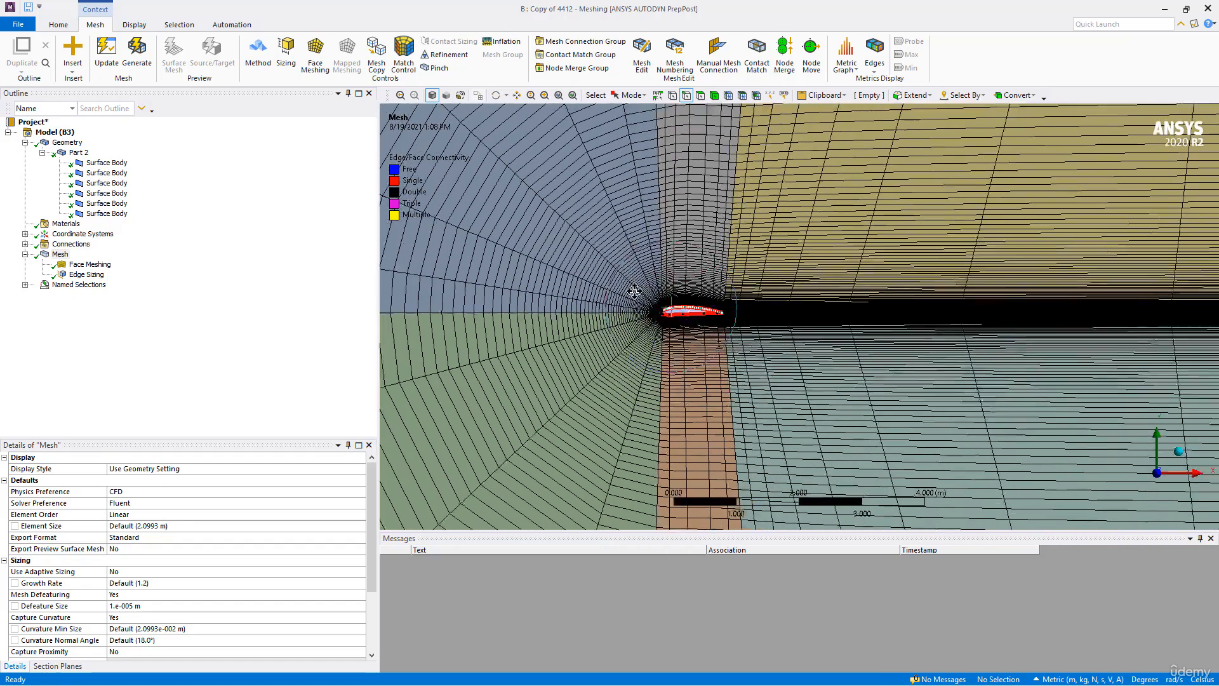
pyautogui.scroll(-6, 616, 274)
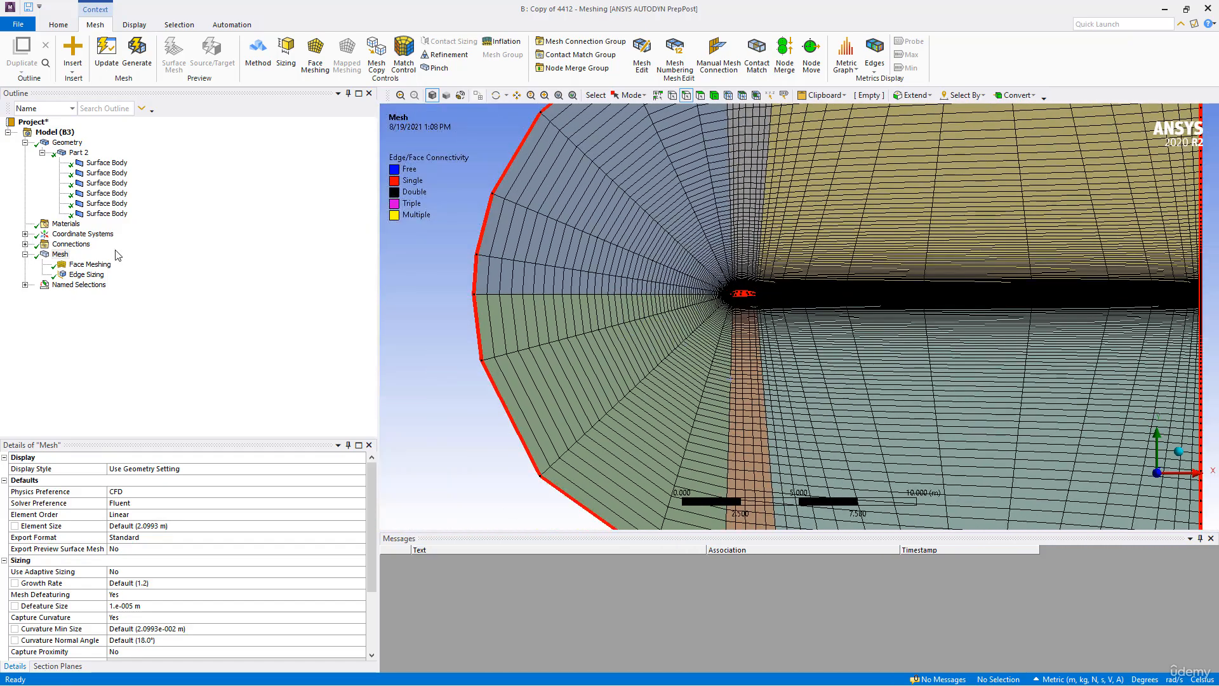
# - Clear the generated mesh data from the model and accept the removal of all meshes and results
pyautogui.rightClick(61, 256)
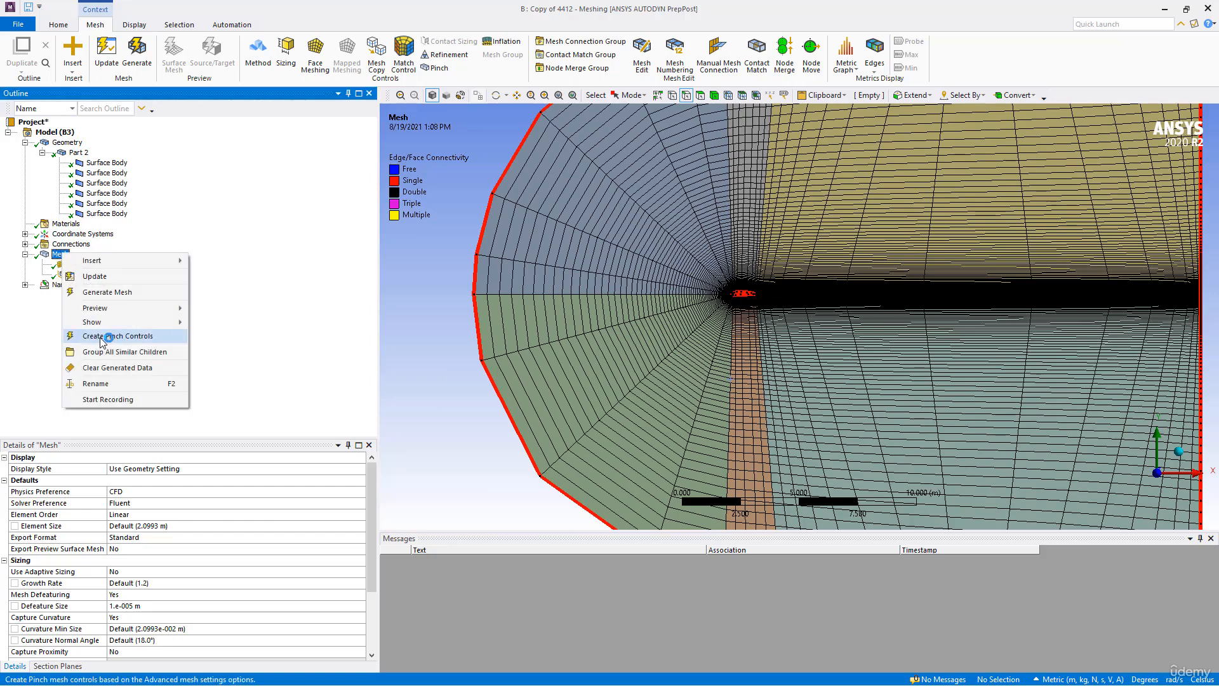
pyautogui.click(105, 368)
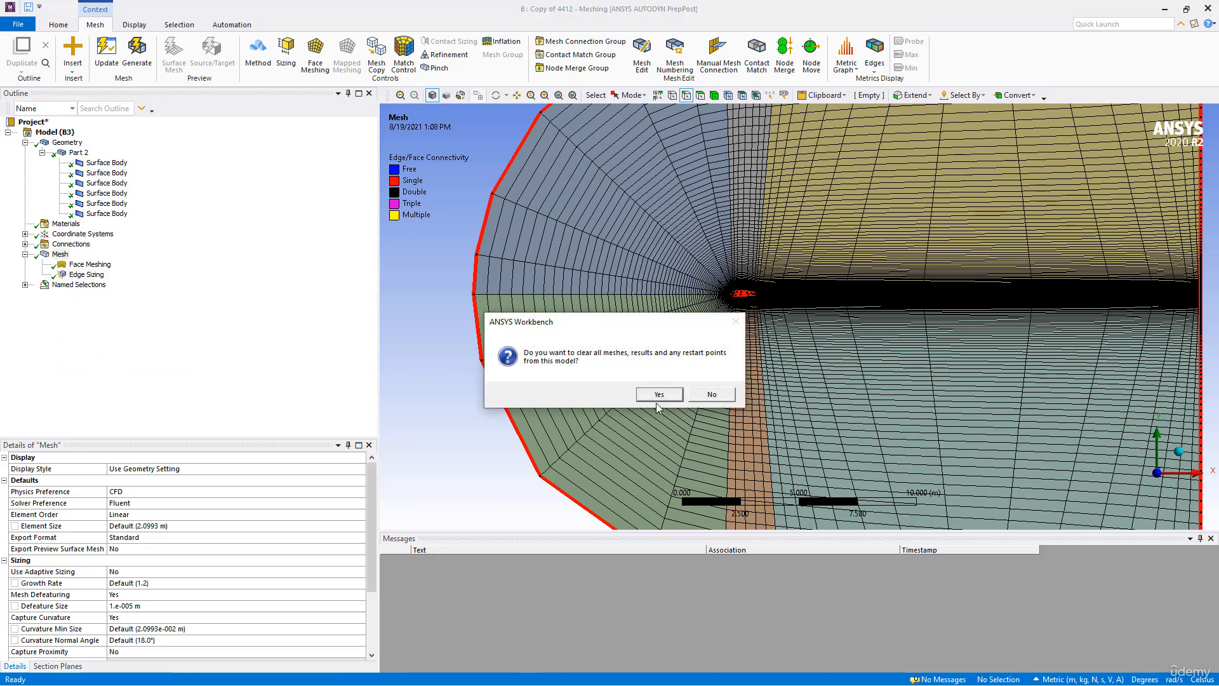
pyautogui.click(659, 395)
# - Add an edge sizing to the airfoil's upper and lower surface edges behind the nose and their two matching outer boundary edges
pyautogui.scroll(-3, 691, 298)
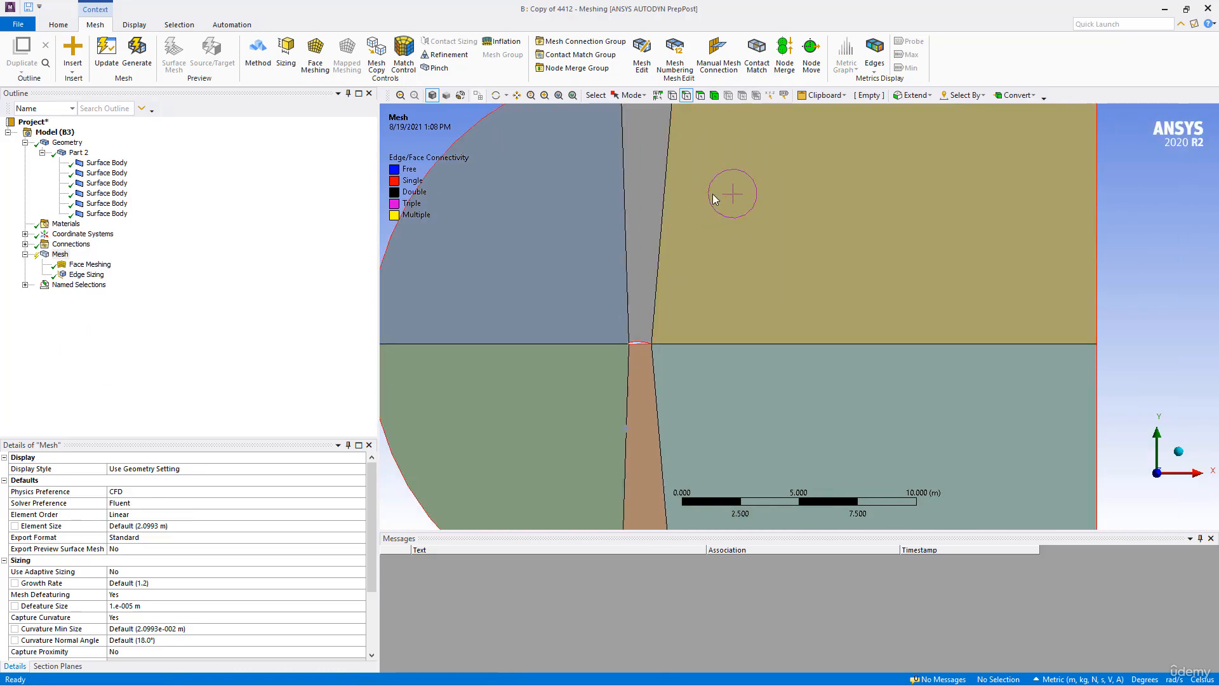
pyautogui.keyDown('ctrl'); pyautogui.moveTo(734, 235); pyautogui.dragTo(687, 214, button='middle'); pyautogui.keyUp('ctrl')
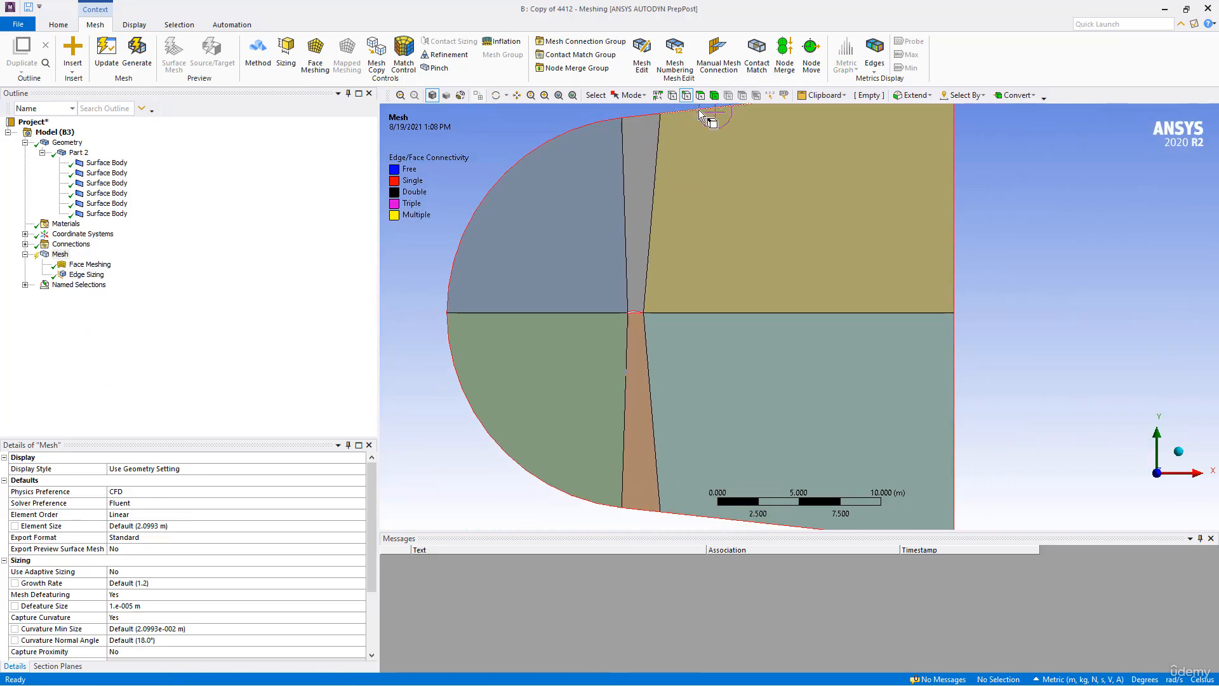
pyautogui.click(633, 309)
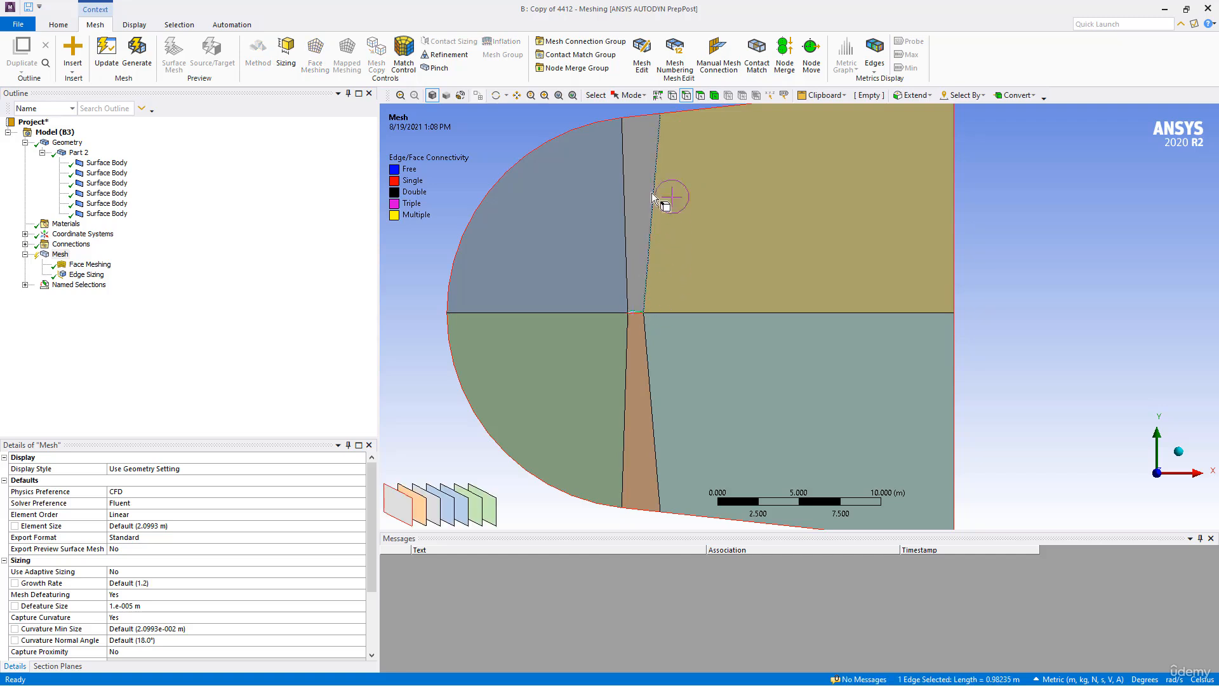
pyautogui.keyDown('ctrl'); pyautogui.click(641, 119); pyautogui.keyUp('ctrl')
pyautogui.scroll(4, 632, 322)
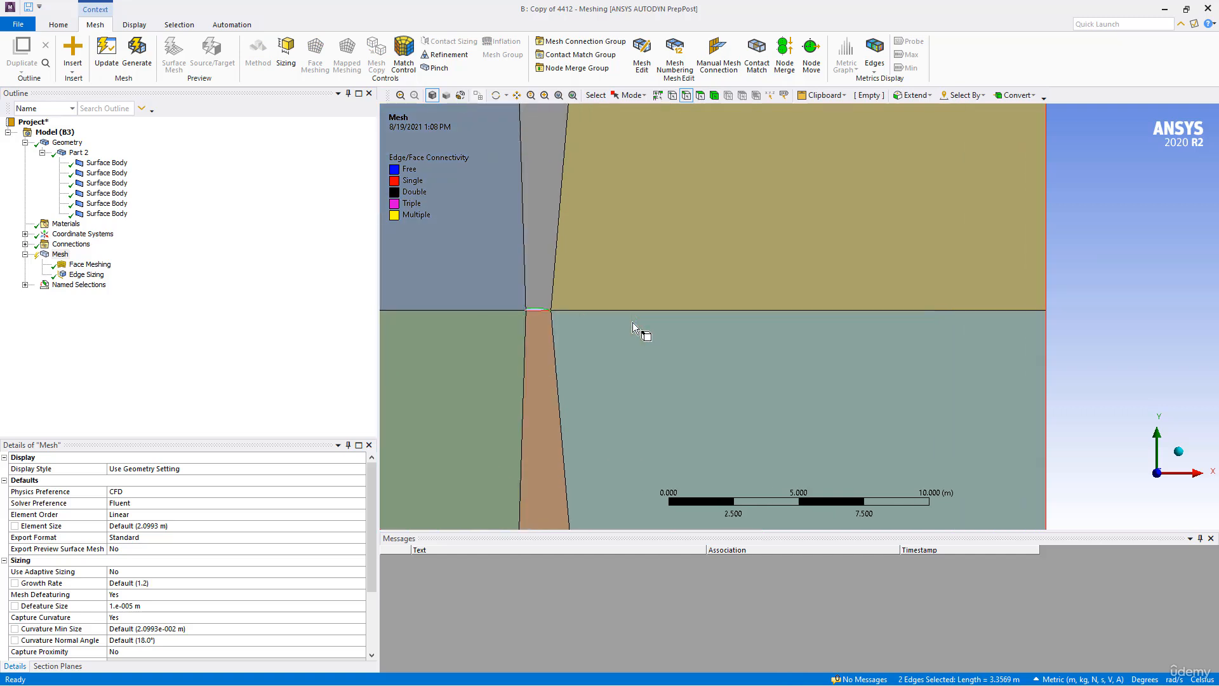
pyautogui.keyDown('ctrl'); pyautogui.moveTo(645, 333); pyautogui.dragTo(1041, 348, button='middle'); pyautogui.keyUp('ctrl')
pyautogui.scroll(4, 898, 363)
pyautogui.keyDown('ctrl'); pyautogui.click(921, 337); pyautogui.keyUp('ctrl')
pyautogui.scroll(-3, 925, 366)
pyautogui.scroll(-3, 924, 364)
pyautogui.keyDown('ctrl'); pyautogui.moveTo(920, 370); pyautogui.dragTo(827, 225, button='middle'); pyautogui.keyUp('ctrl')
pyautogui.keyDown('ctrl'); pyautogui.click(789, 414); pyautogui.keyUp('ctrl')
pyautogui.scroll(4, 808, 343)
pyautogui.scroll(1, 798, 322)
pyautogui.click(286, 51)
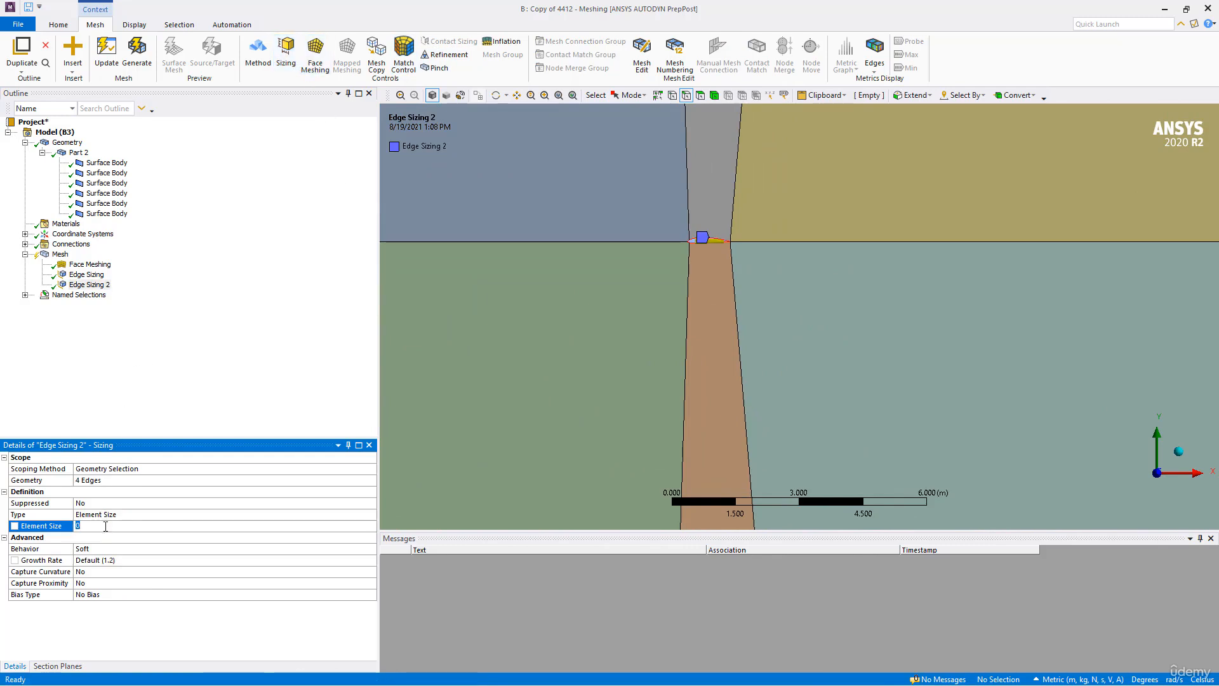
# - Define the airfoil surface edge sizing by Number of Divisions and set it to 120
pyautogui.click(136, 518)
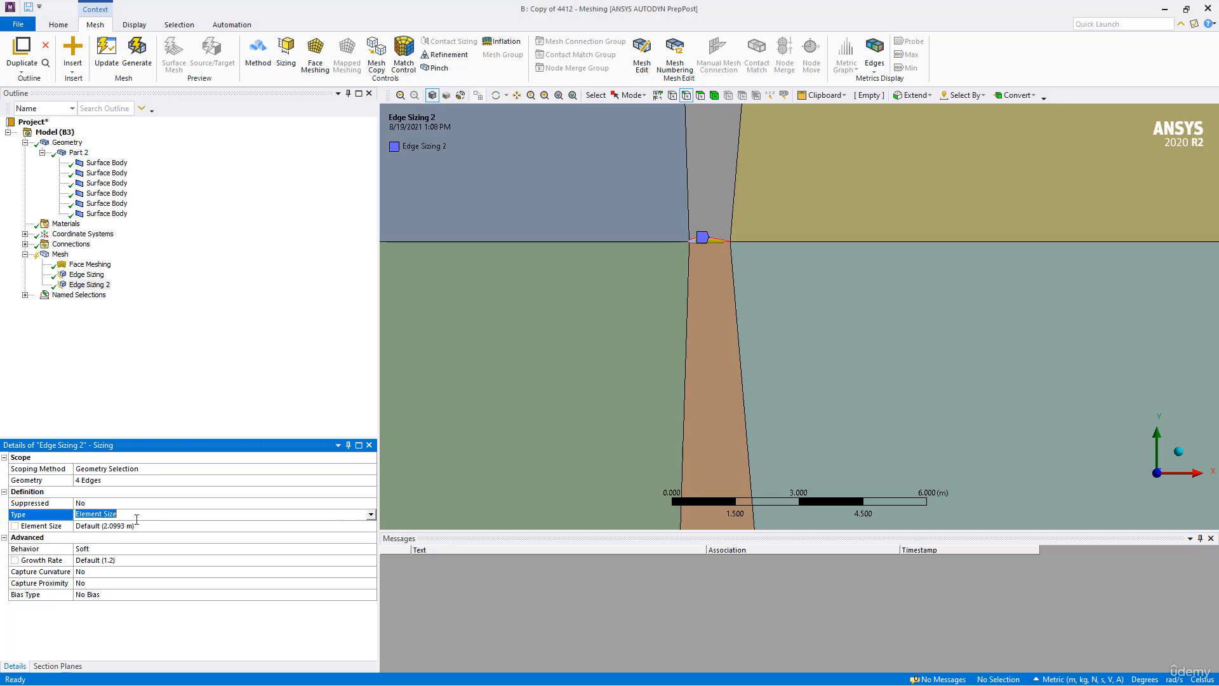
pyautogui.click(372, 518)
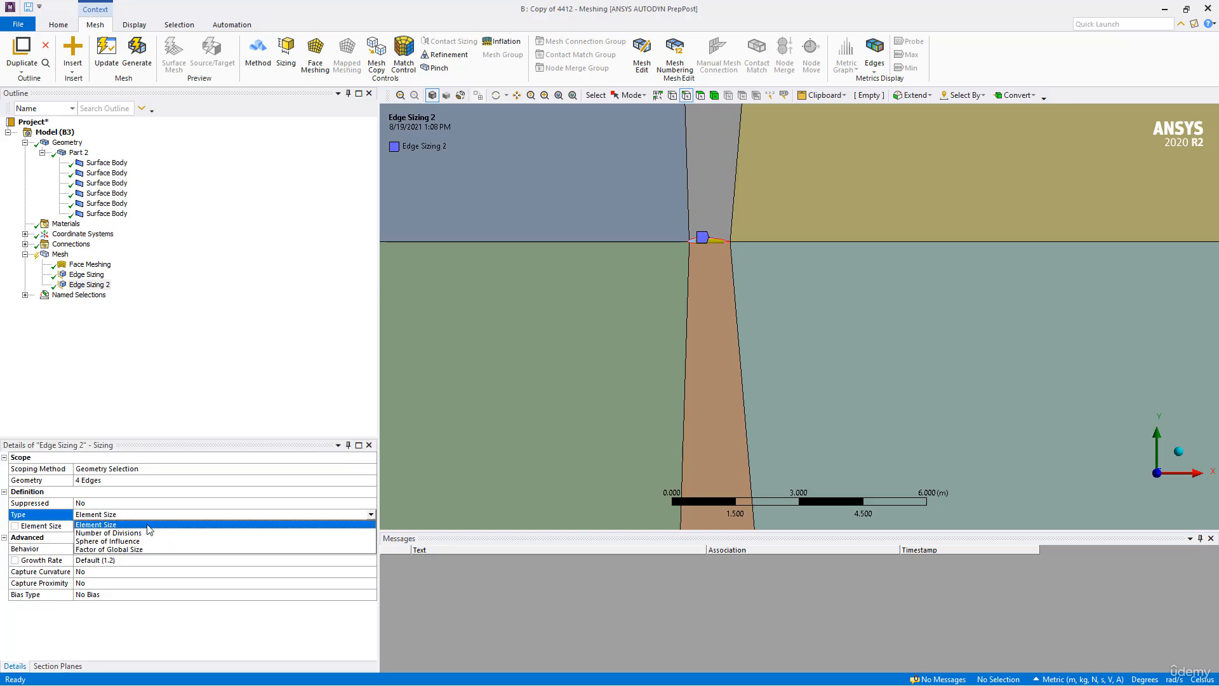
pyautogui.click(114, 527)
pyautogui.click(112, 525)
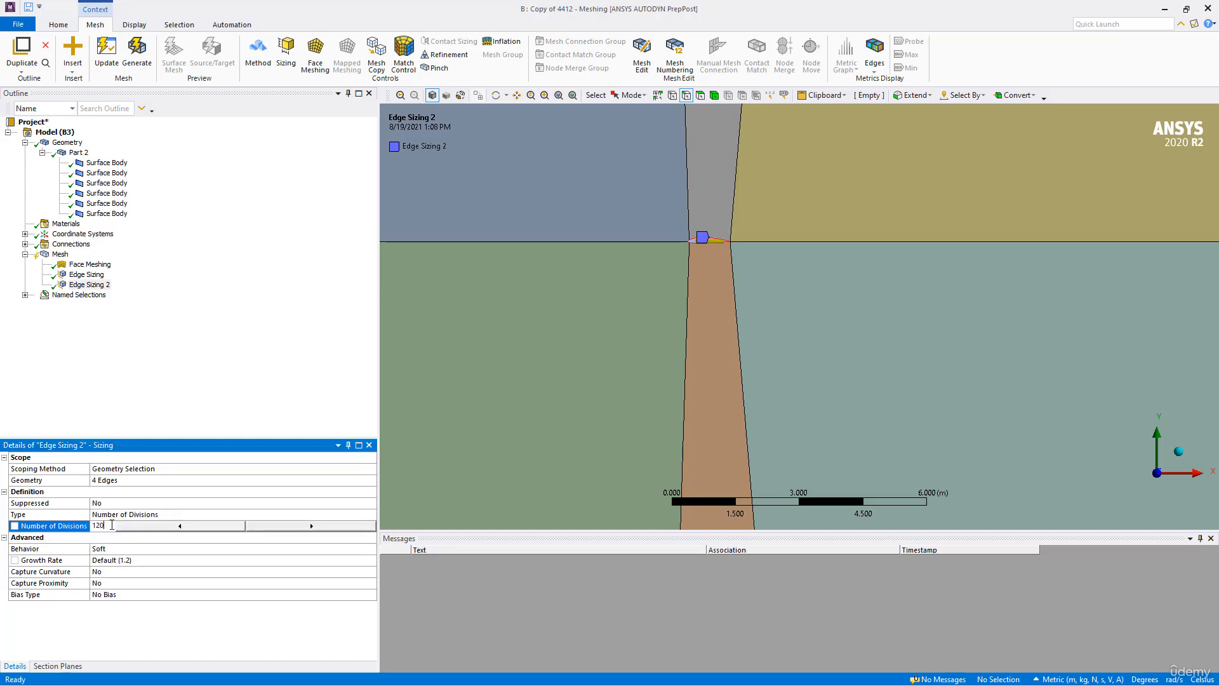
pyautogui.press('Return')
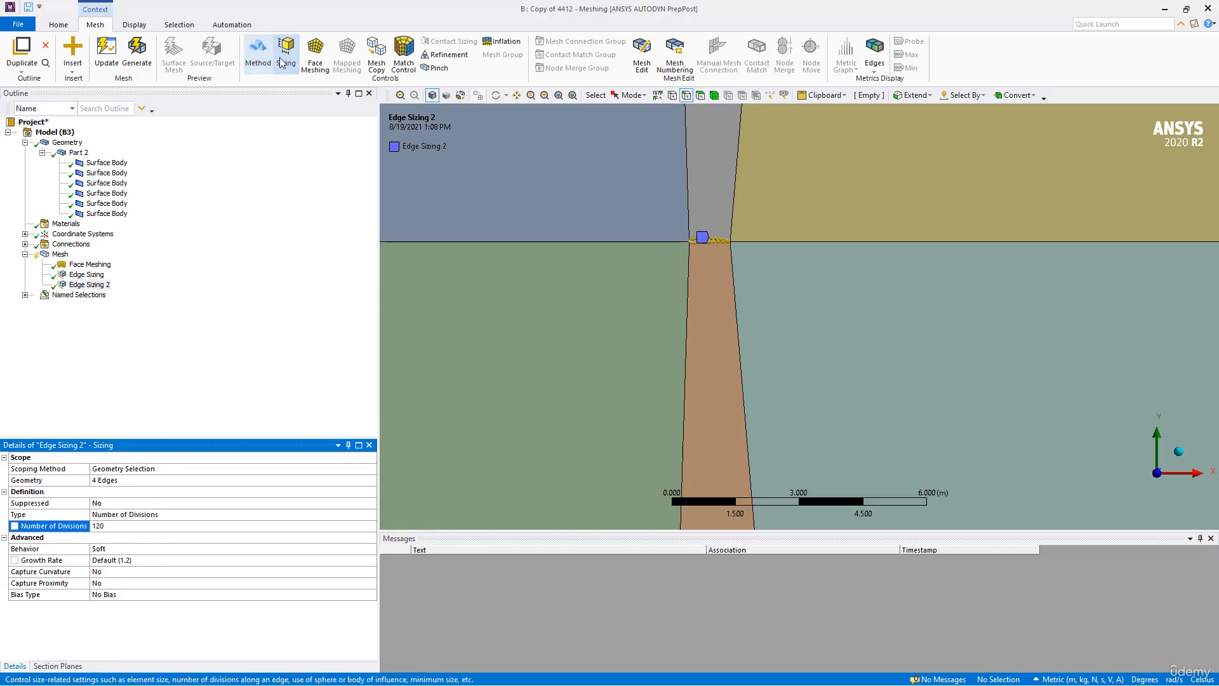
# - Generate the mesh and examine the cell spacing along the airfoil's surface
pyautogui.click(136, 51)
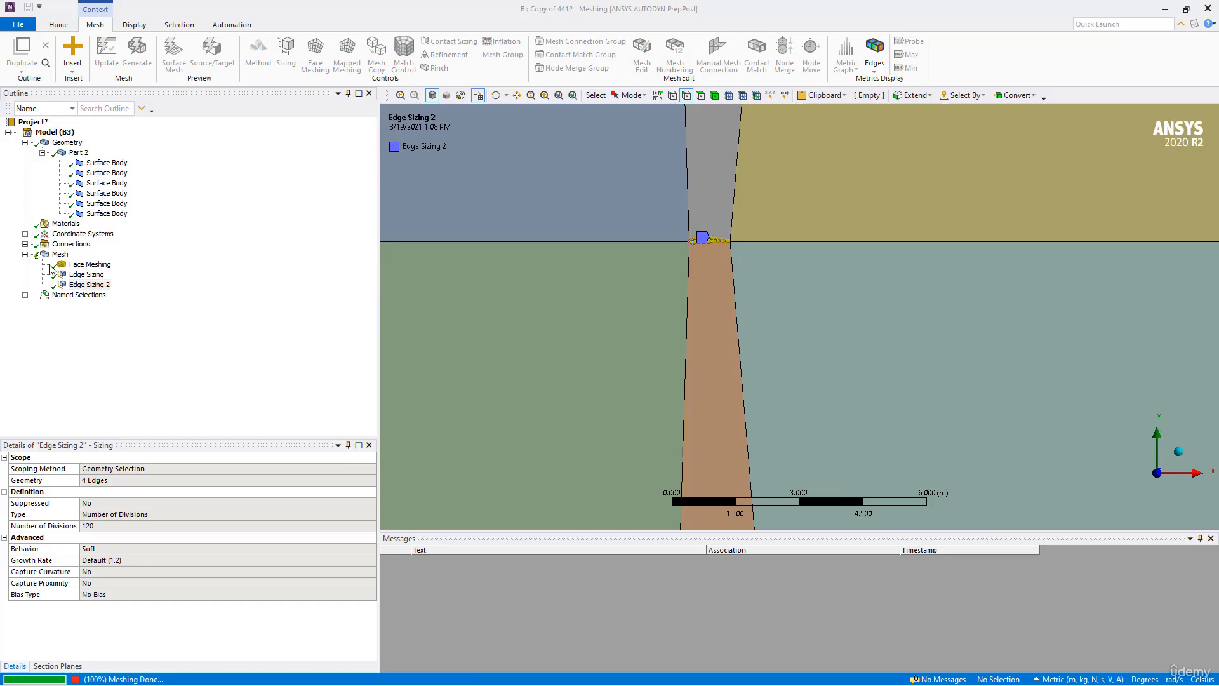
pyautogui.scroll(3, 576, 240)
pyautogui.keyDown('ctrl'); pyautogui.moveTo(576, 226); pyautogui.dragTo(881, 274, button='middle'); pyautogui.keyUp('ctrl')
pyautogui.scroll(11, 703, 370)
pyautogui.scroll(3, 701, 367)
pyautogui.keyDown('ctrl'); pyautogui.moveTo(680, 318); pyautogui.dragTo(860, 270, button='middle'); pyautogui.keyUp('ctrl')
pyautogui.scroll(4, 776, 303)
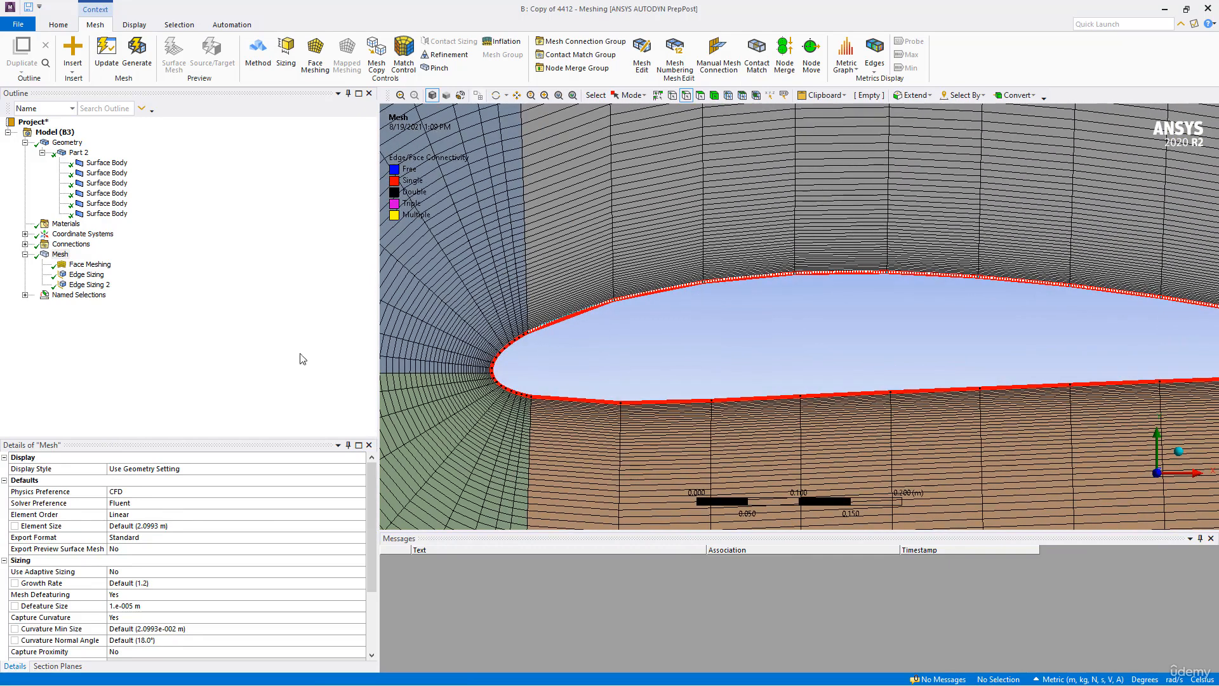
# - Set the behavior of the 120-division edge sizing to Hard and regenerate the mesh
pyautogui.click(102, 285)
pyautogui.click(125, 549)
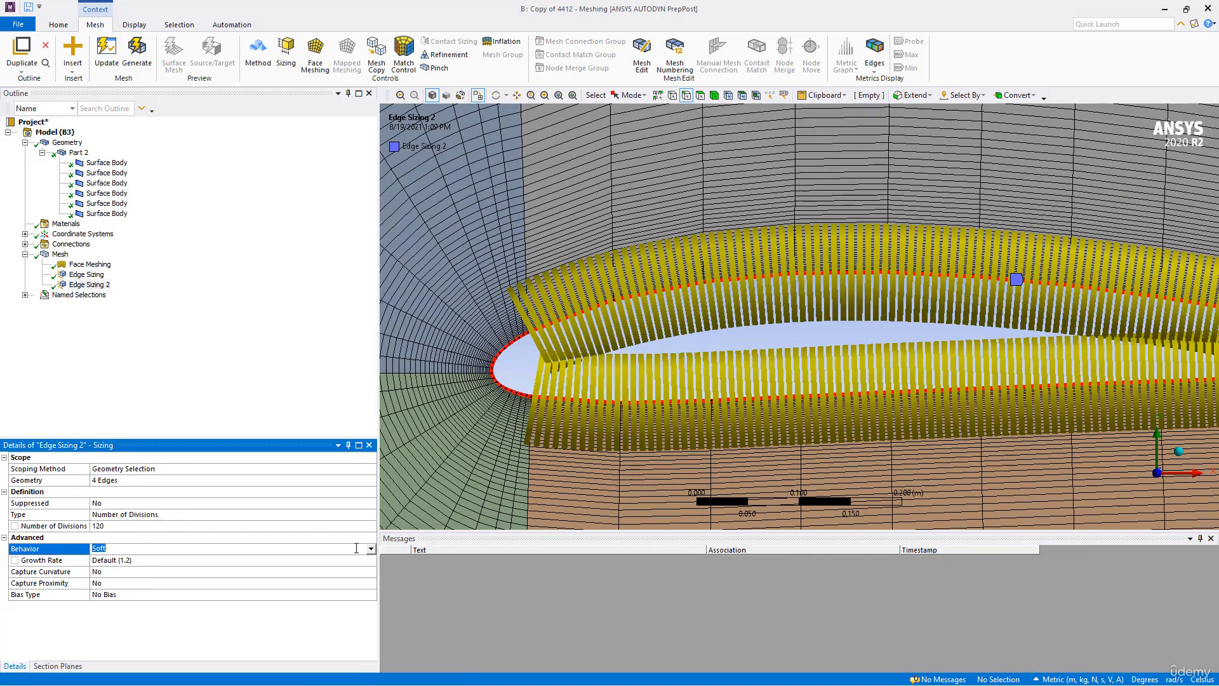
pyautogui.click(371, 550)
pyautogui.click(102, 565)
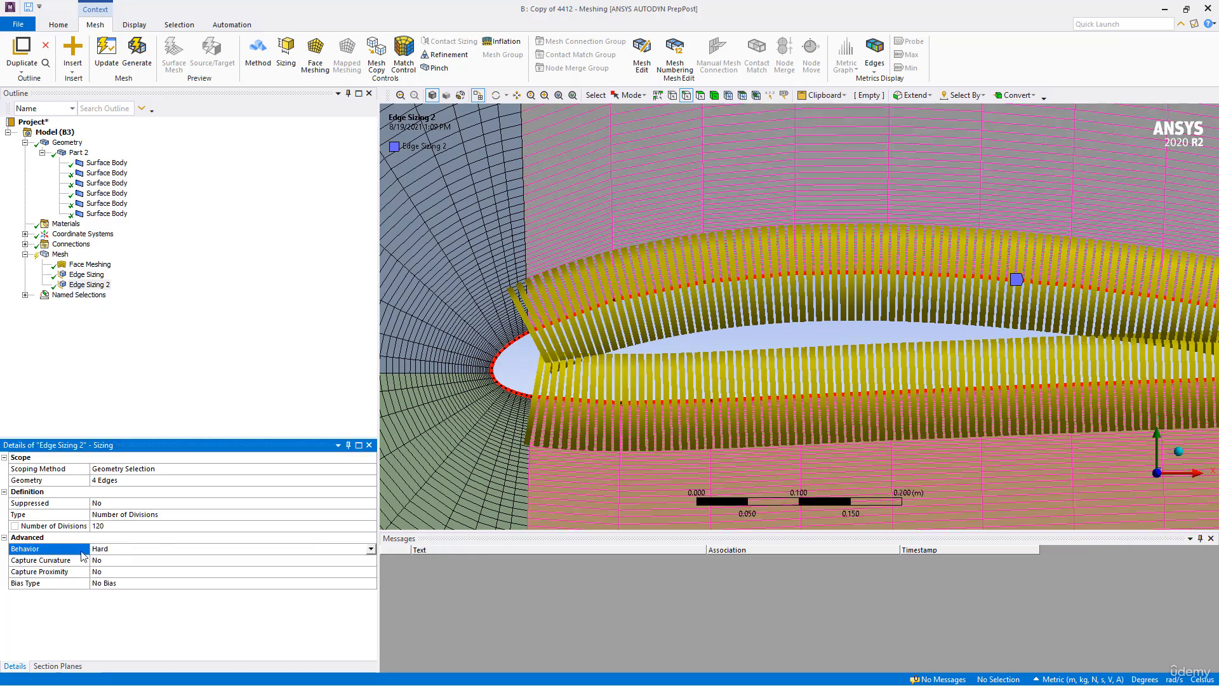
pyautogui.click(136, 54)
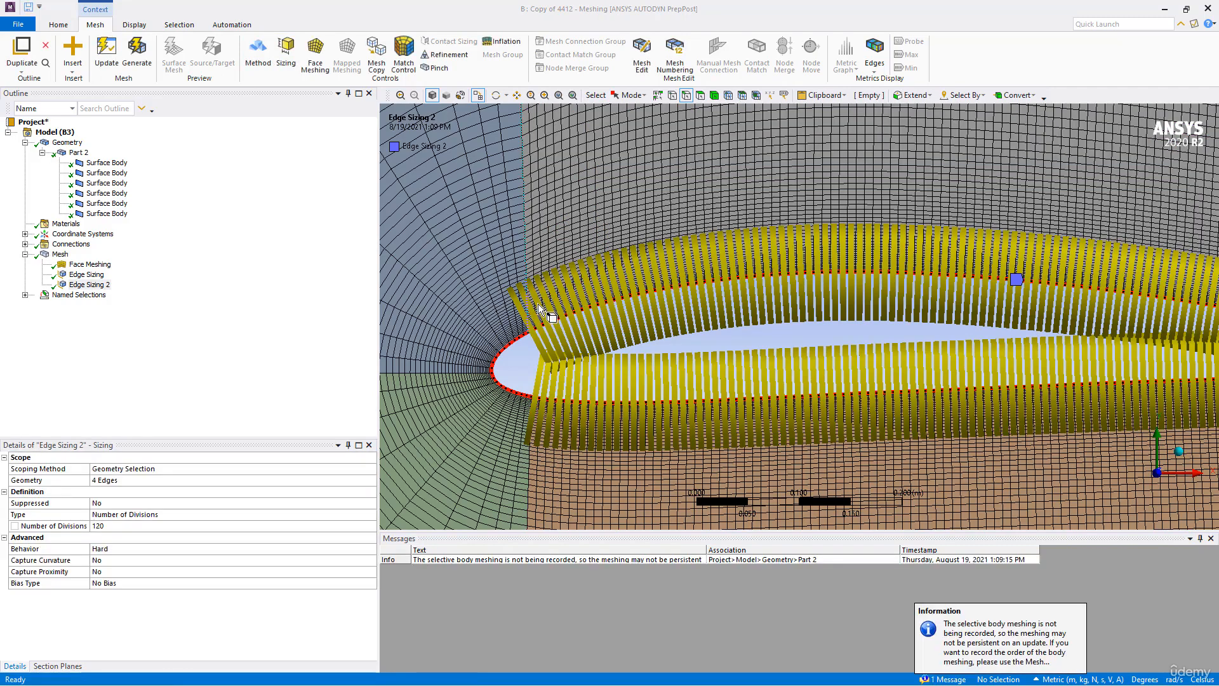
# - Inspect the mesh around the airfoil's leading edge and clear the generated mesh data again
pyautogui.click(64, 256)
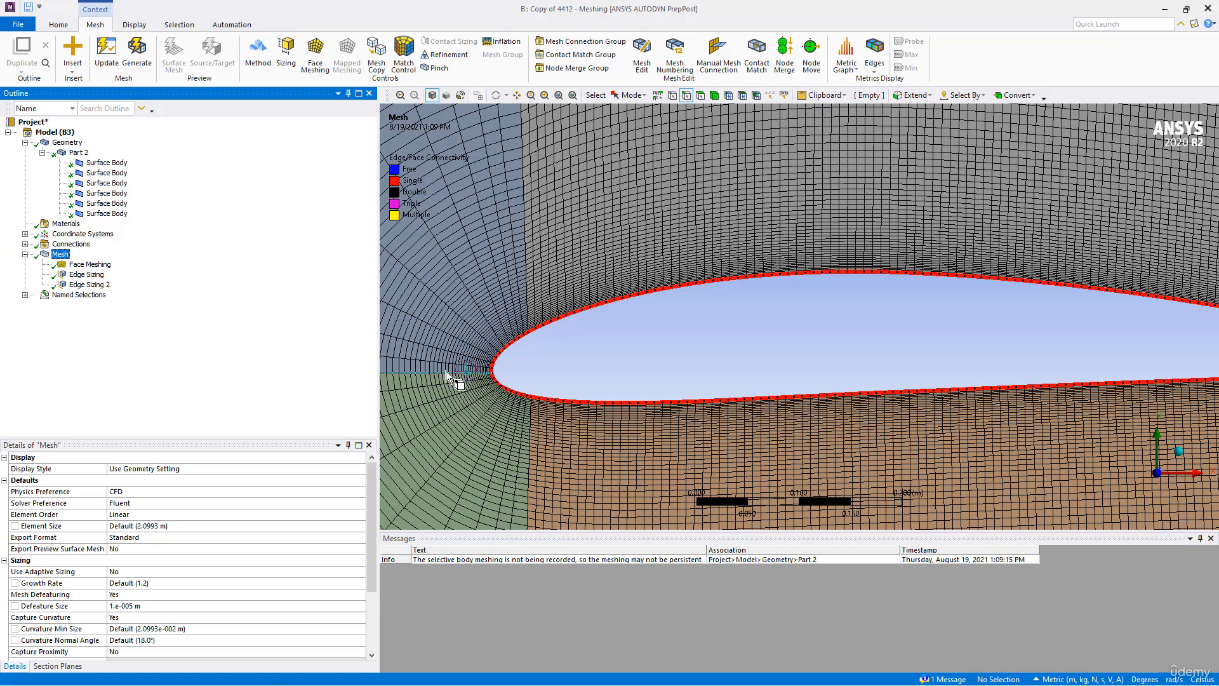
pyautogui.scroll(-5, 536, 330)
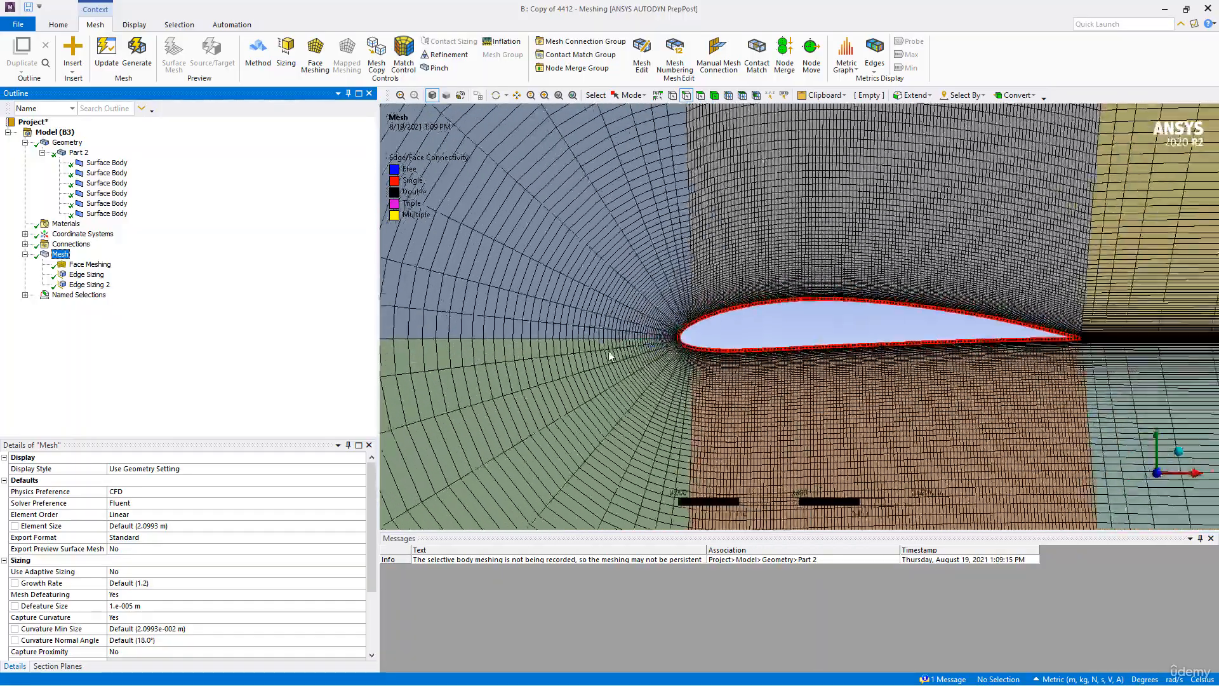
pyautogui.scroll(5, 630, 353)
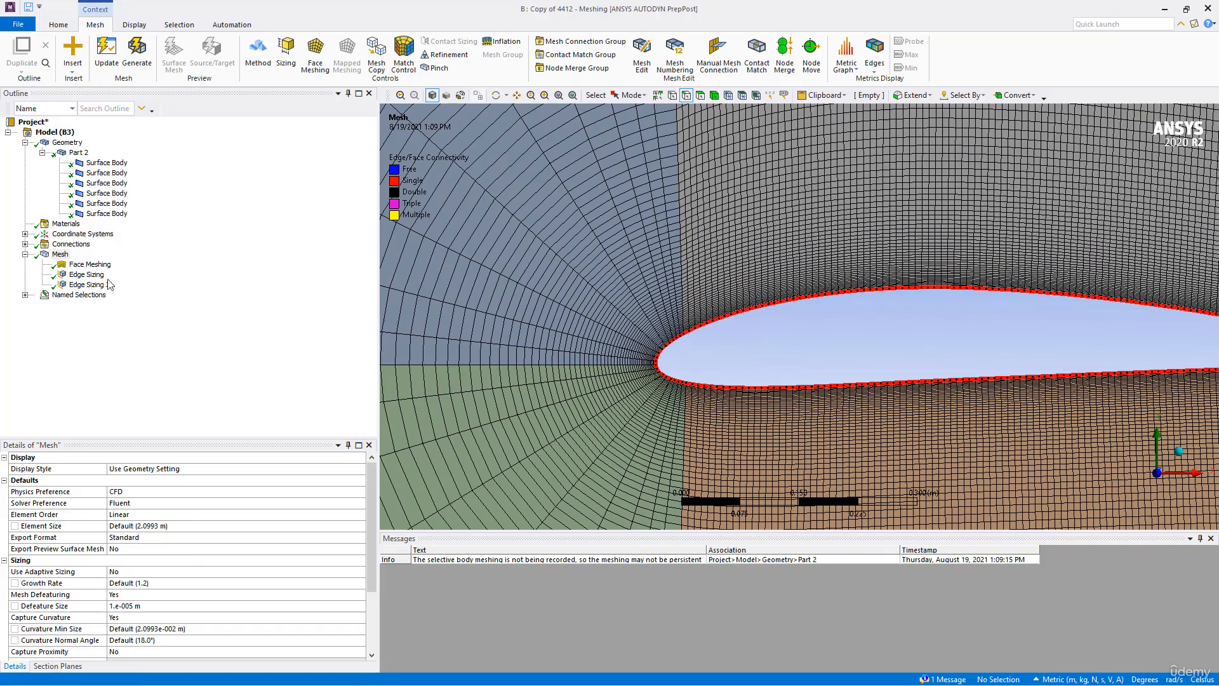
pyautogui.rightClick(59, 258)
pyautogui.click(121, 359)
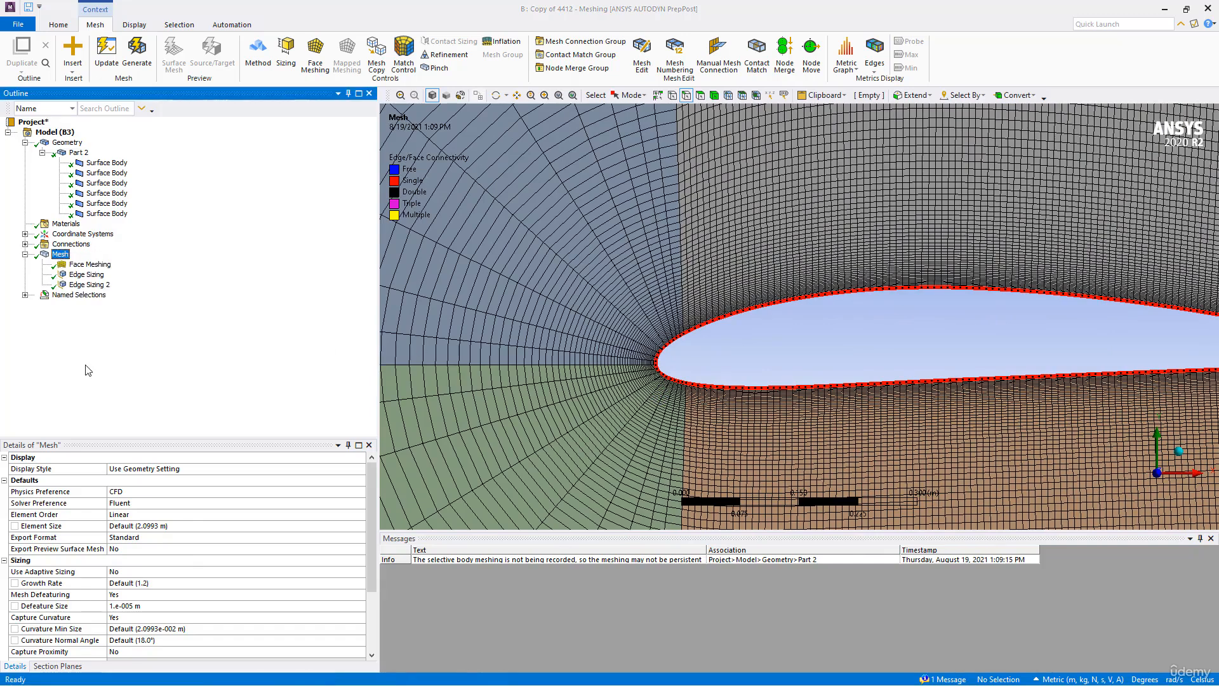
pyautogui.click(658, 394)
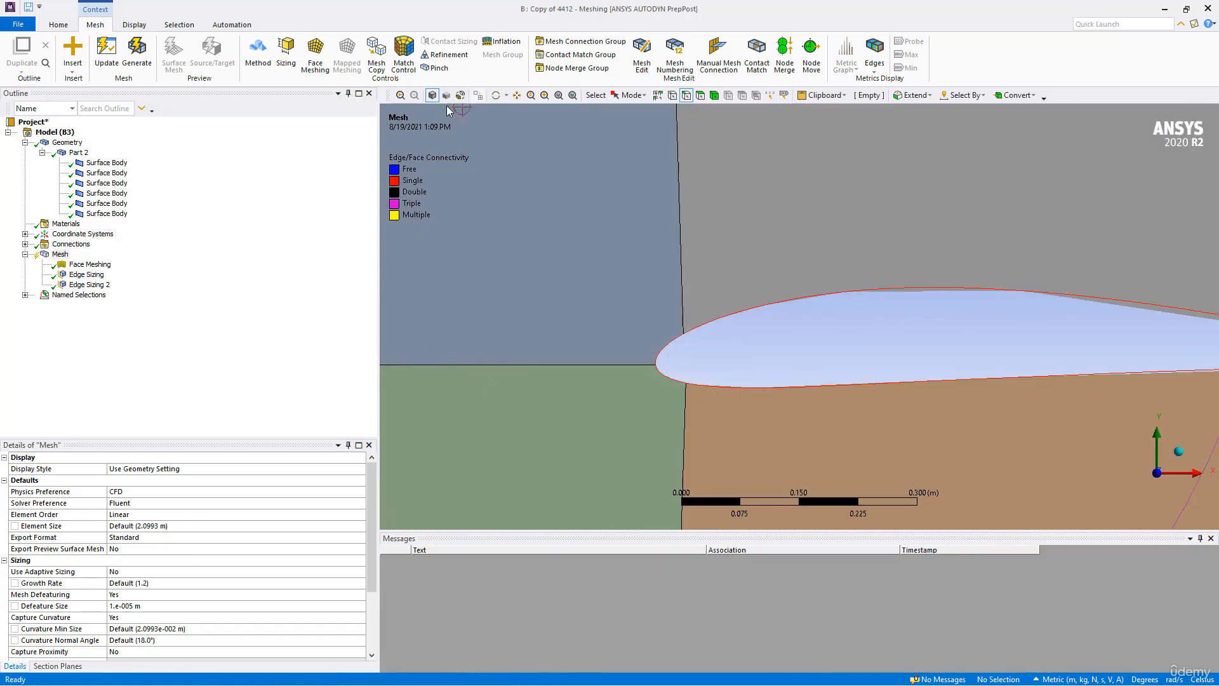
# - Add an edge sizing to the airfoil's two short nose edges and the two arcs of the domain's semicircular outer boundary
pyautogui.click(665, 351)
pyautogui.scroll(-5, 655, 346)
pyautogui.scroll(-10, 656, 346)
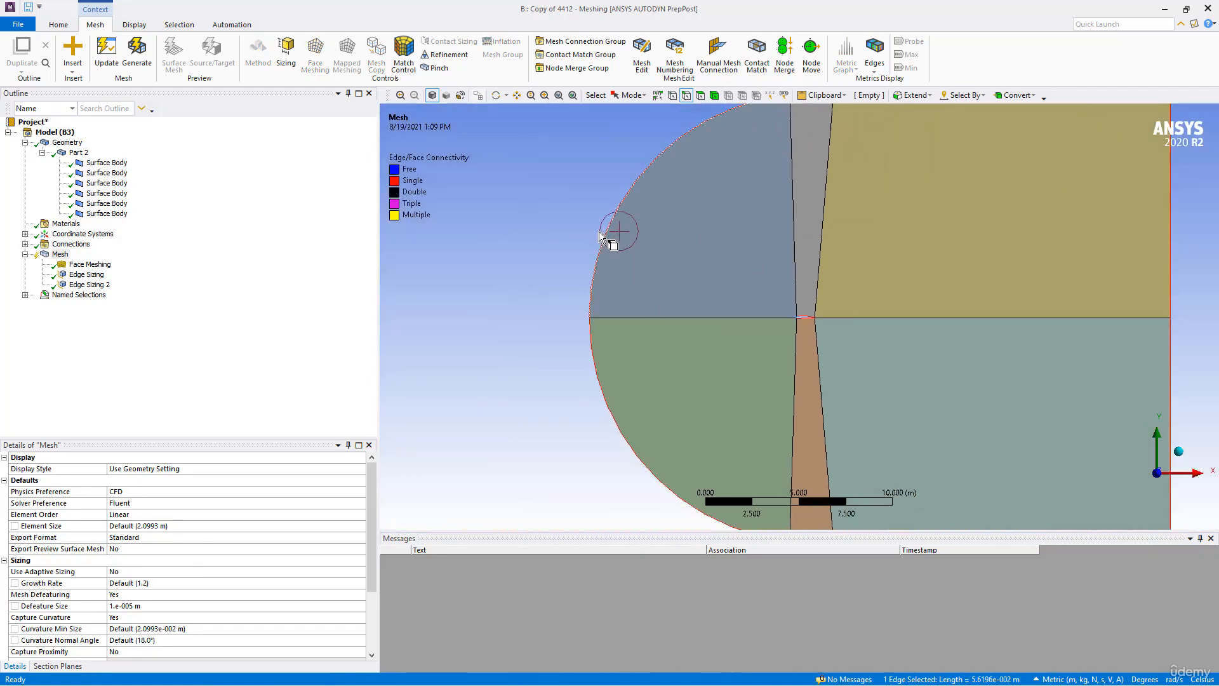
pyautogui.keyDown('ctrl'); pyautogui.click(601, 235); pyautogui.keyUp('ctrl')
pyautogui.keyDown('ctrl'); pyautogui.click(603, 381); pyautogui.keyUp('ctrl')
pyautogui.scroll(12, 744, 337)
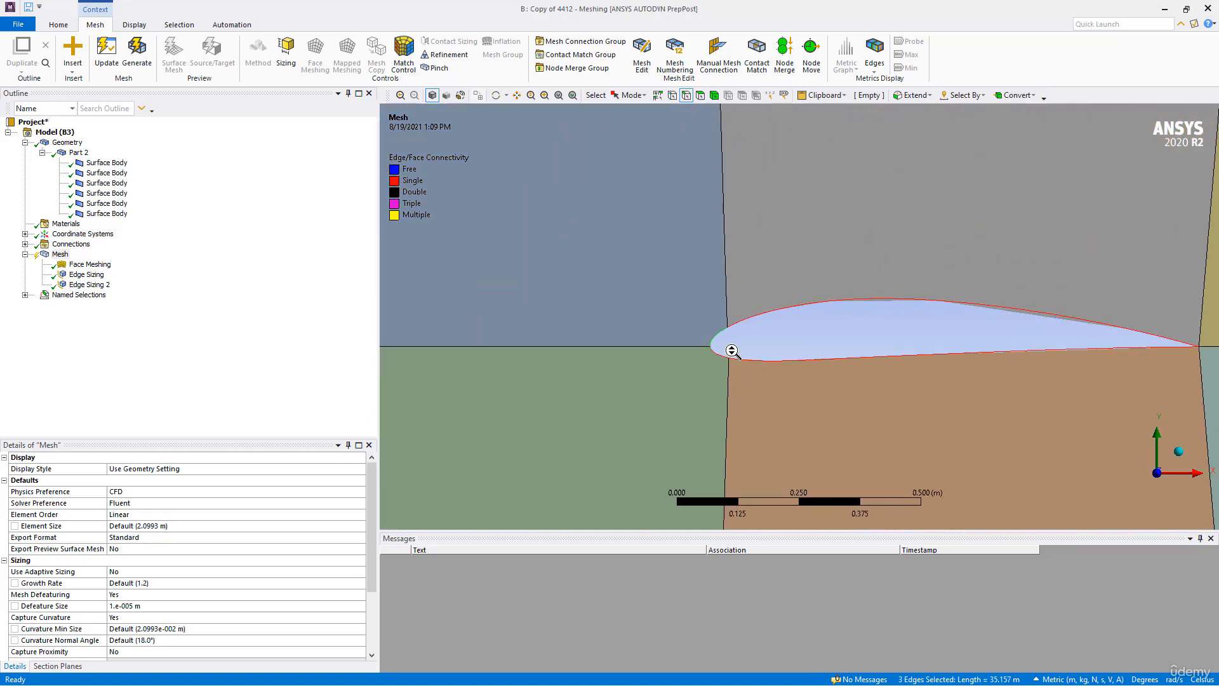
pyautogui.scroll(2, 732, 351)
pyautogui.keyDown('ctrl'); pyautogui.click(699, 357); pyautogui.keyUp('ctrl')
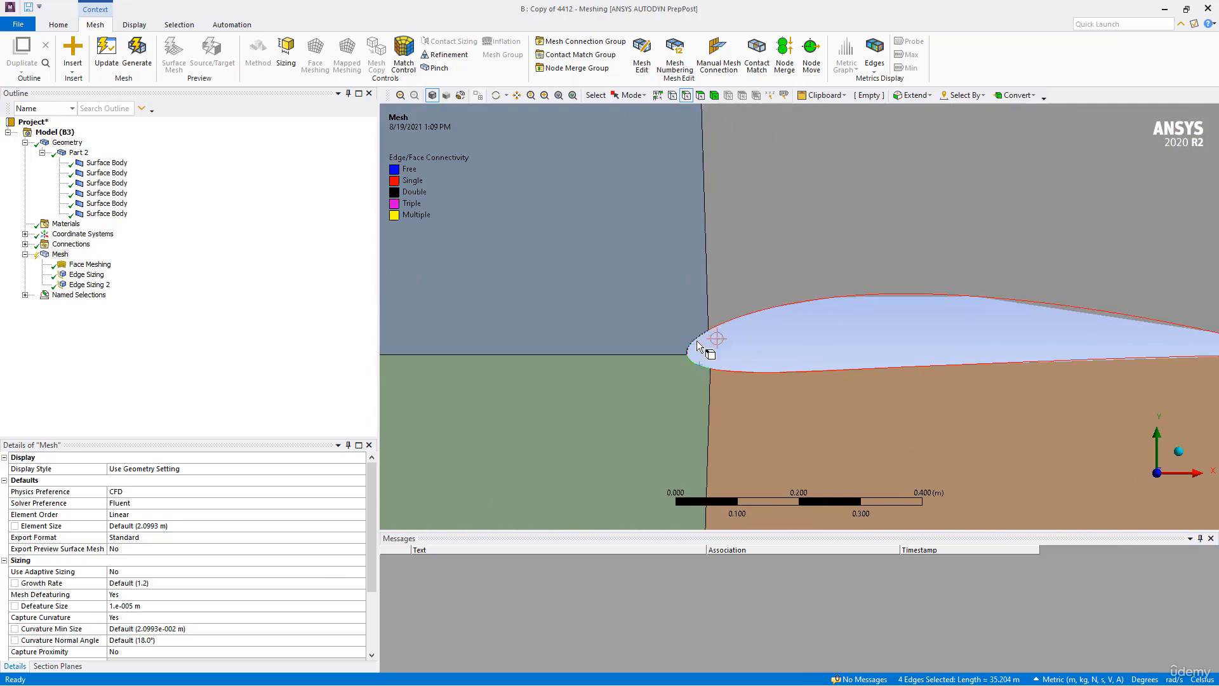
pyautogui.scroll(-2, 703, 364)
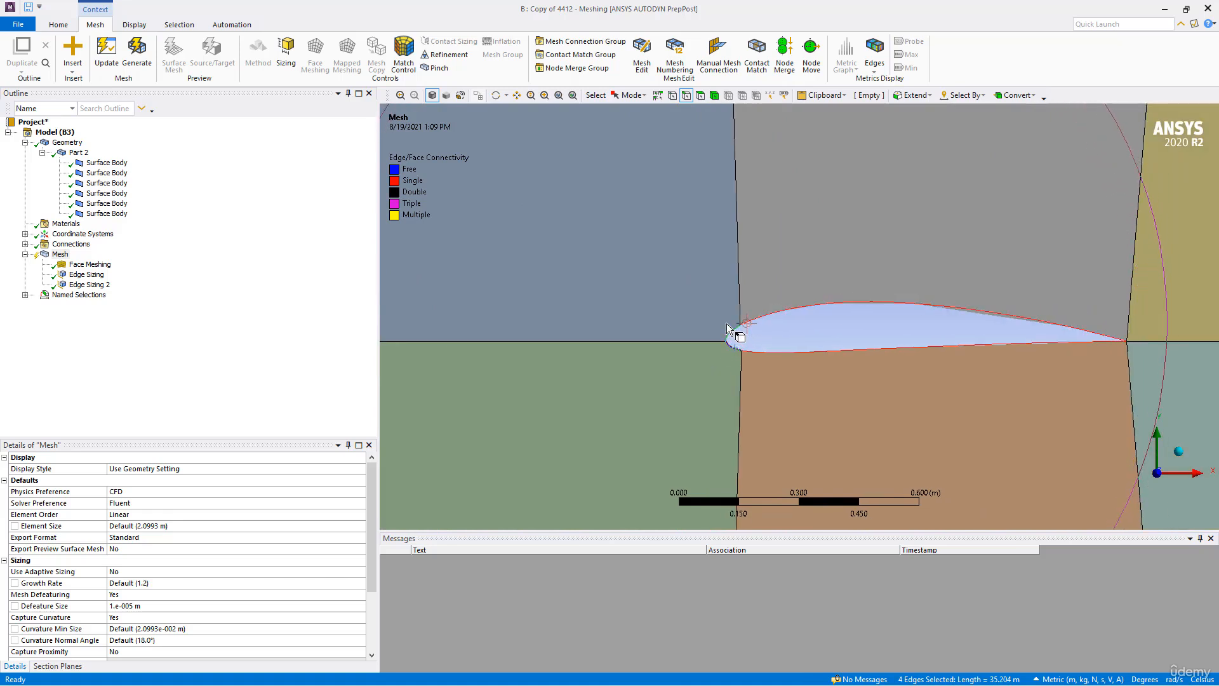
pyautogui.scroll(-8, 727, 327)
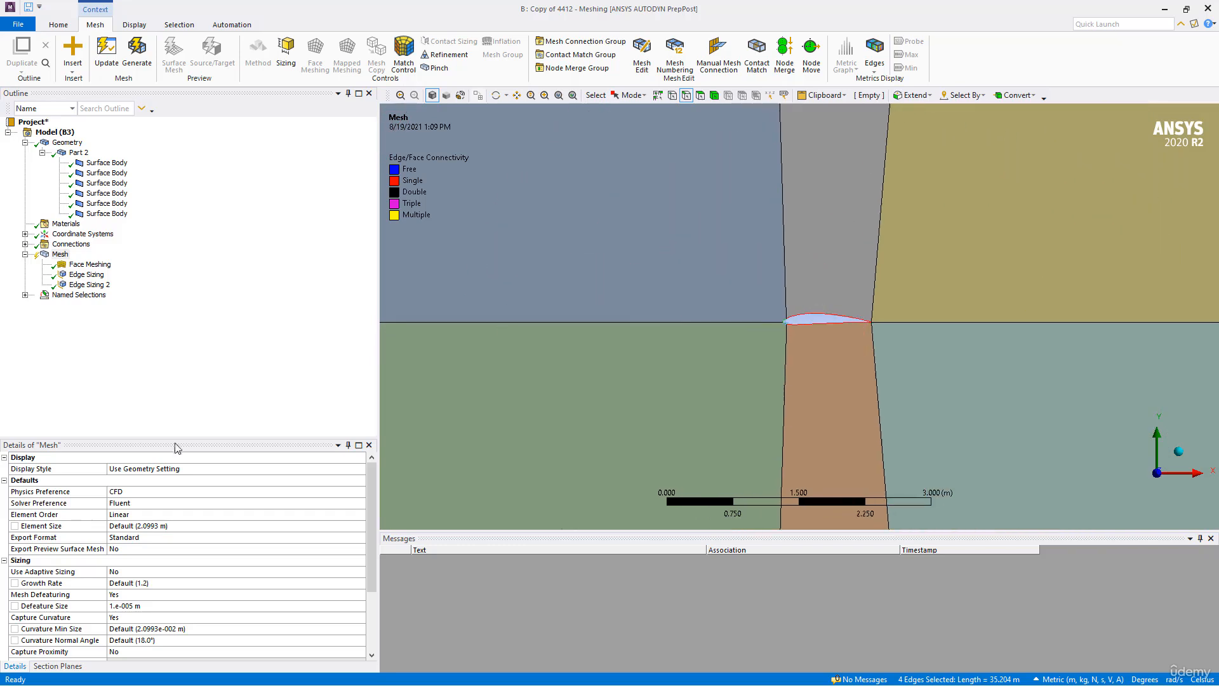
pyautogui.scroll(7, 707, 368)
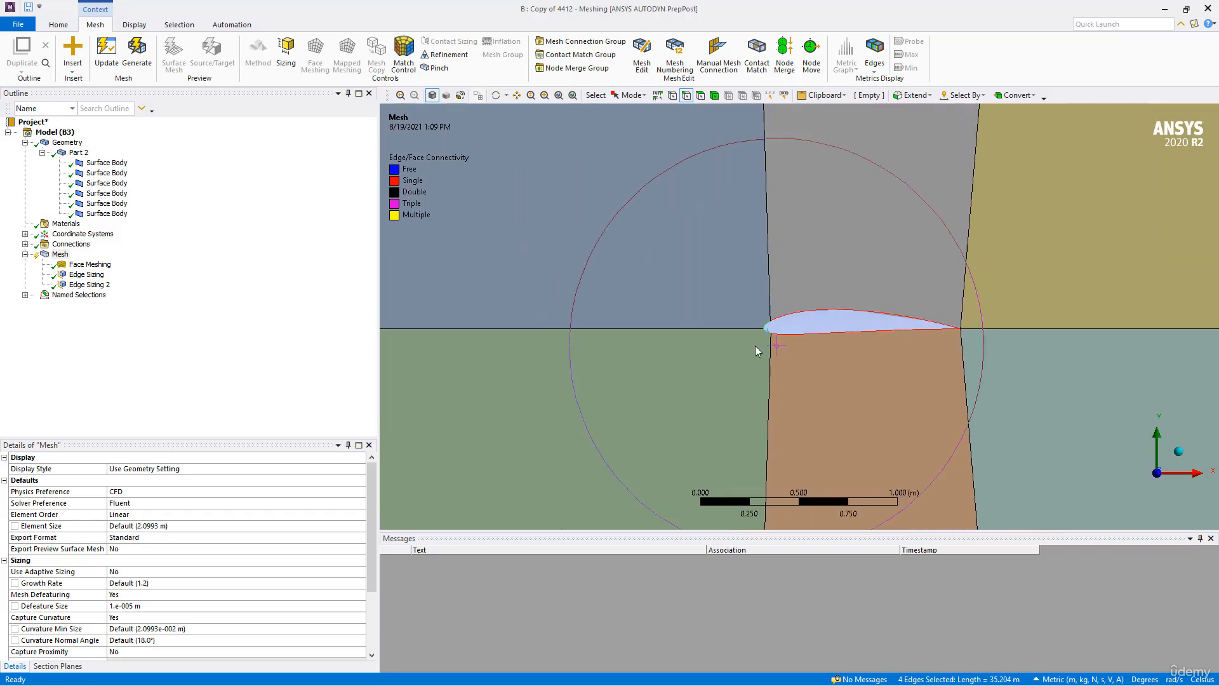
pyautogui.scroll(4, 734, 380)
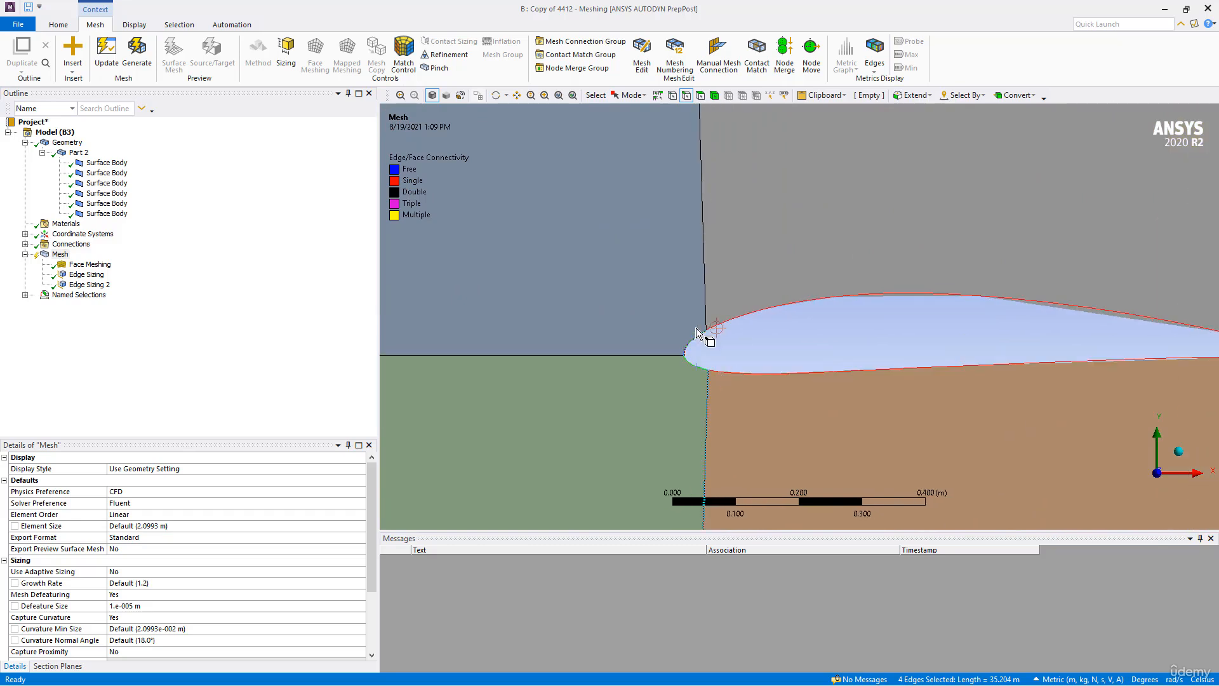
pyautogui.scroll(-5, 598, 334)
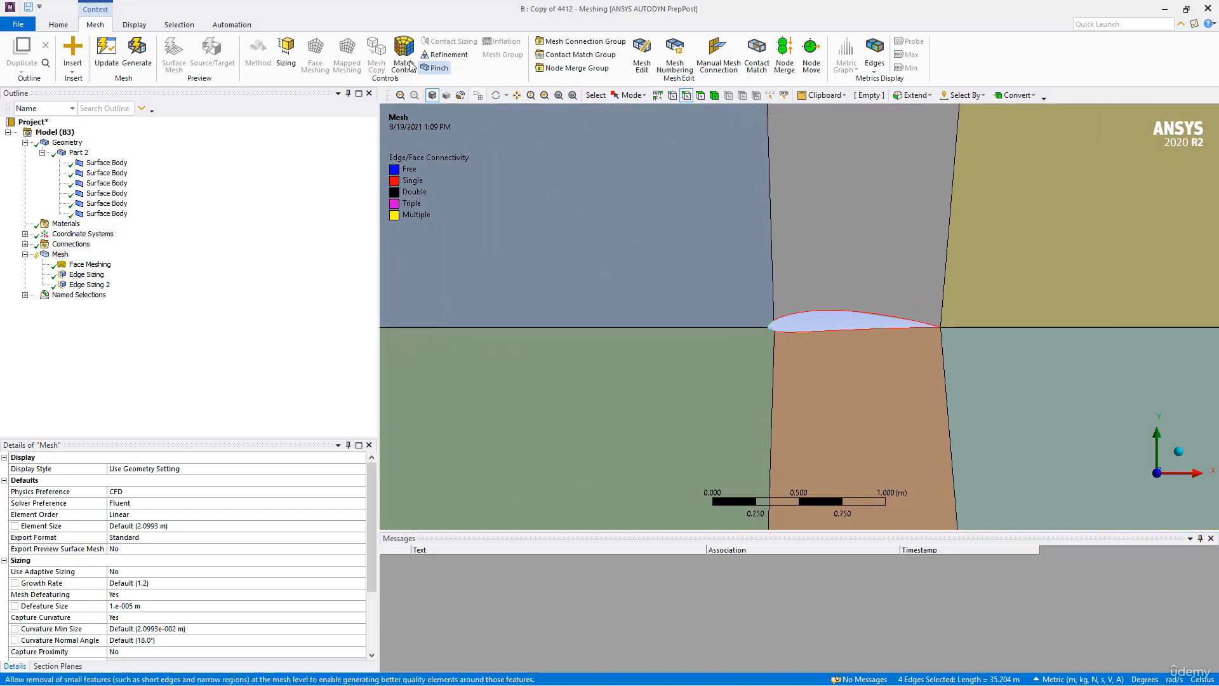
pyautogui.click(287, 54)
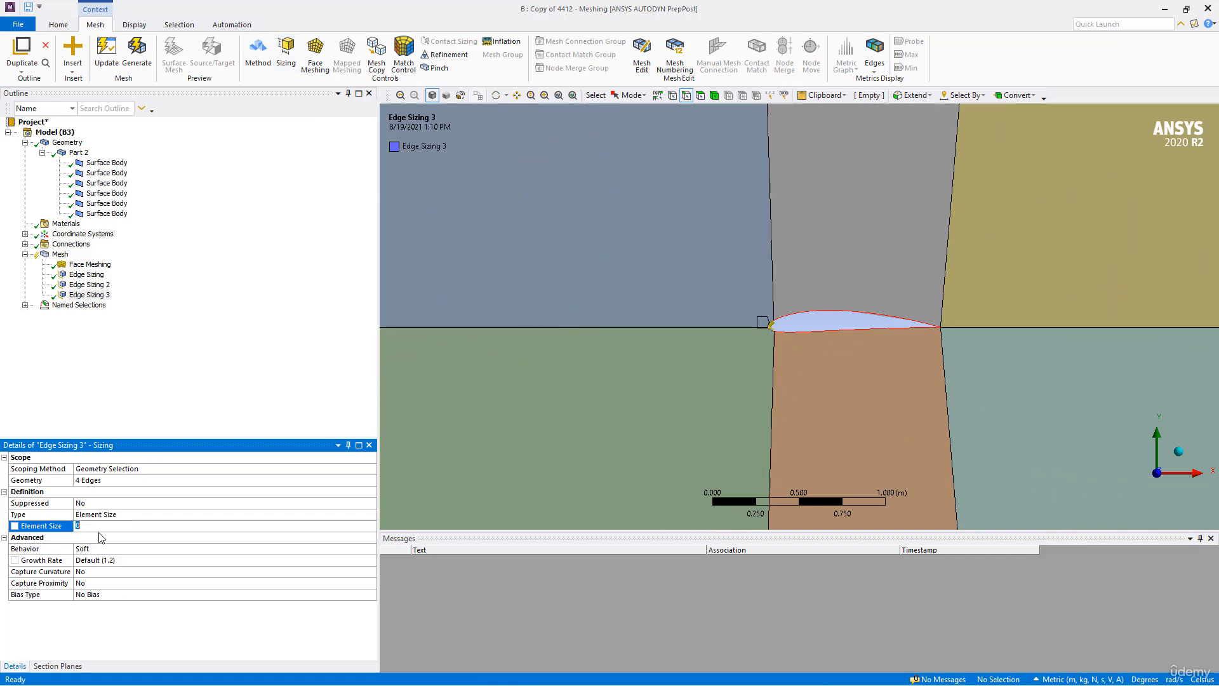
# - Define the sizing of the nose edges and outer arcs by Number of Divisions and set it to 12
pyautogui.click(319, 513)
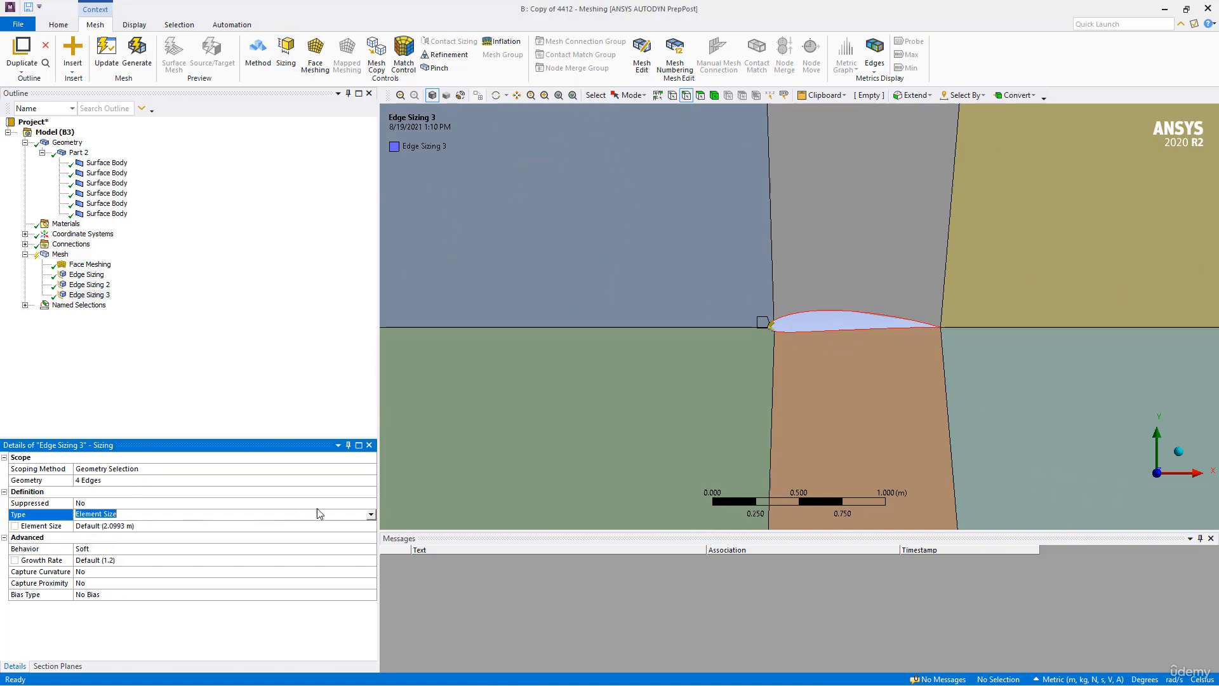
pyautogui.click(372, 516)
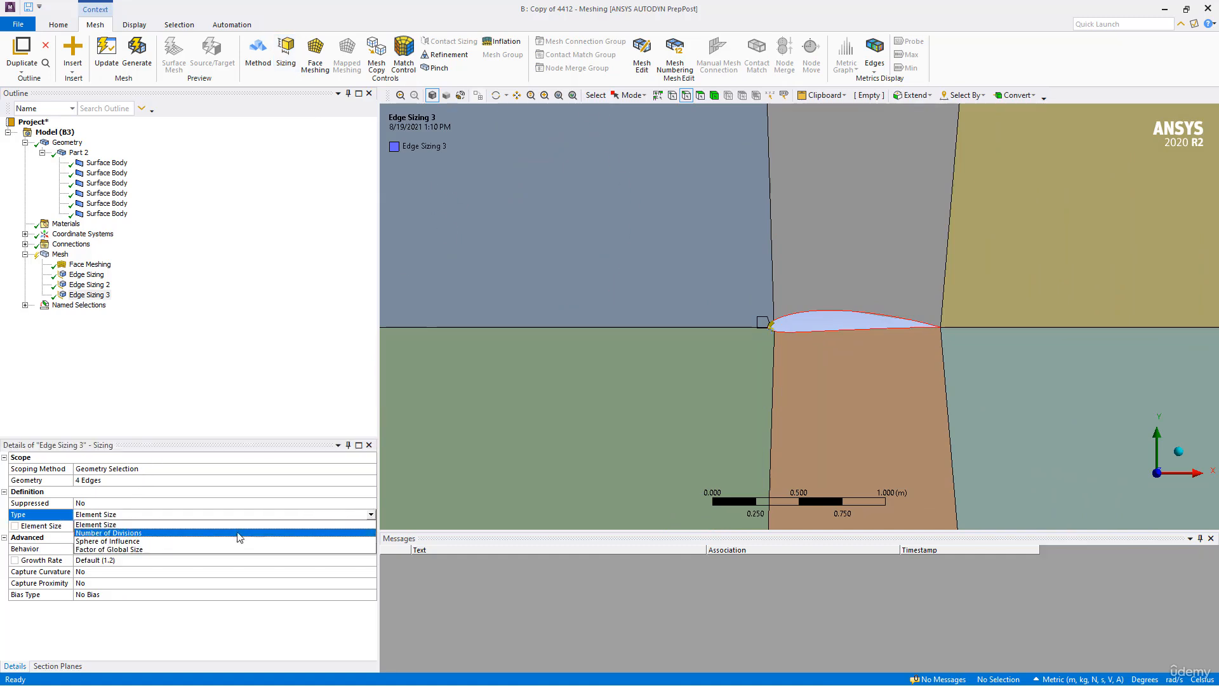
pyautogui.click(155, 537)
pyautogui.click(115, 525)
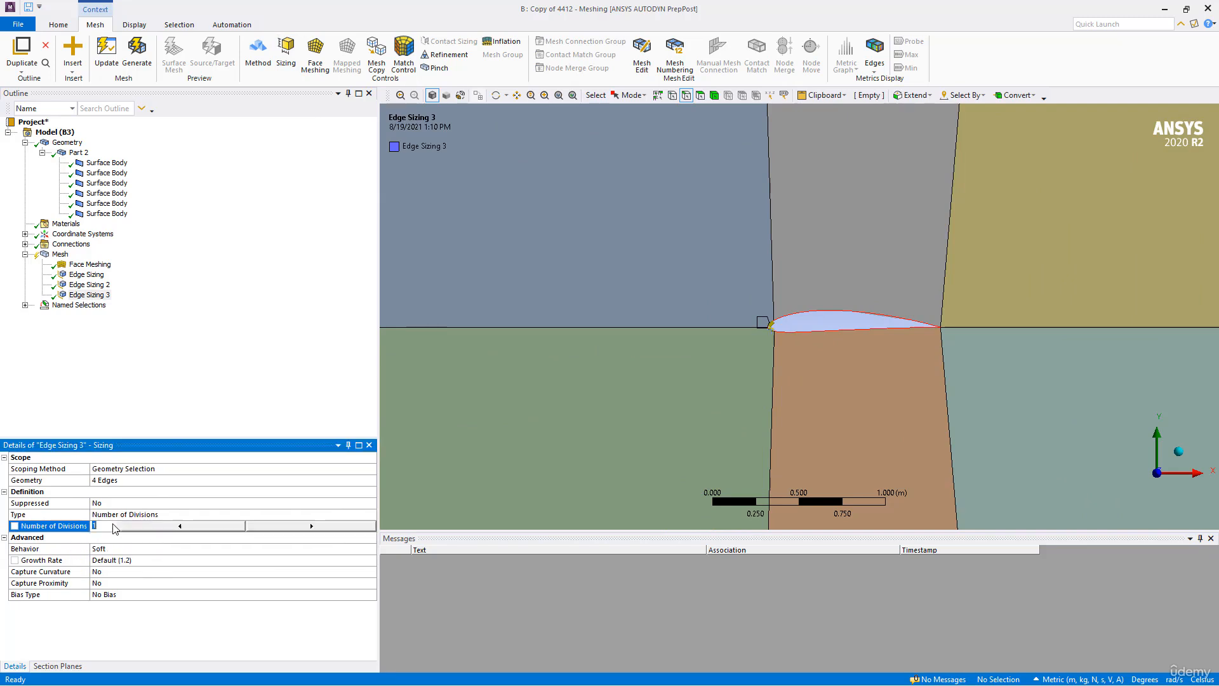
pyautogui.press('Return')
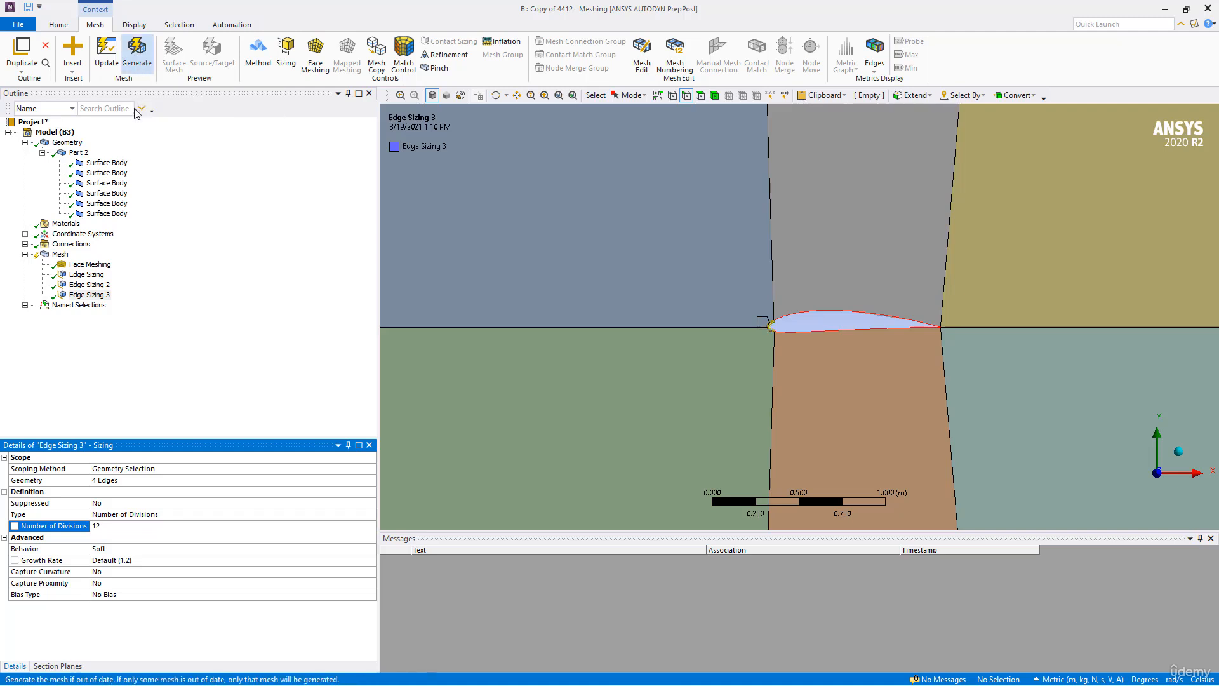
# - Set the behavior of the 12-division edge sizing to Hard and regenerate the mesh
pyautogui.click(170, 550)
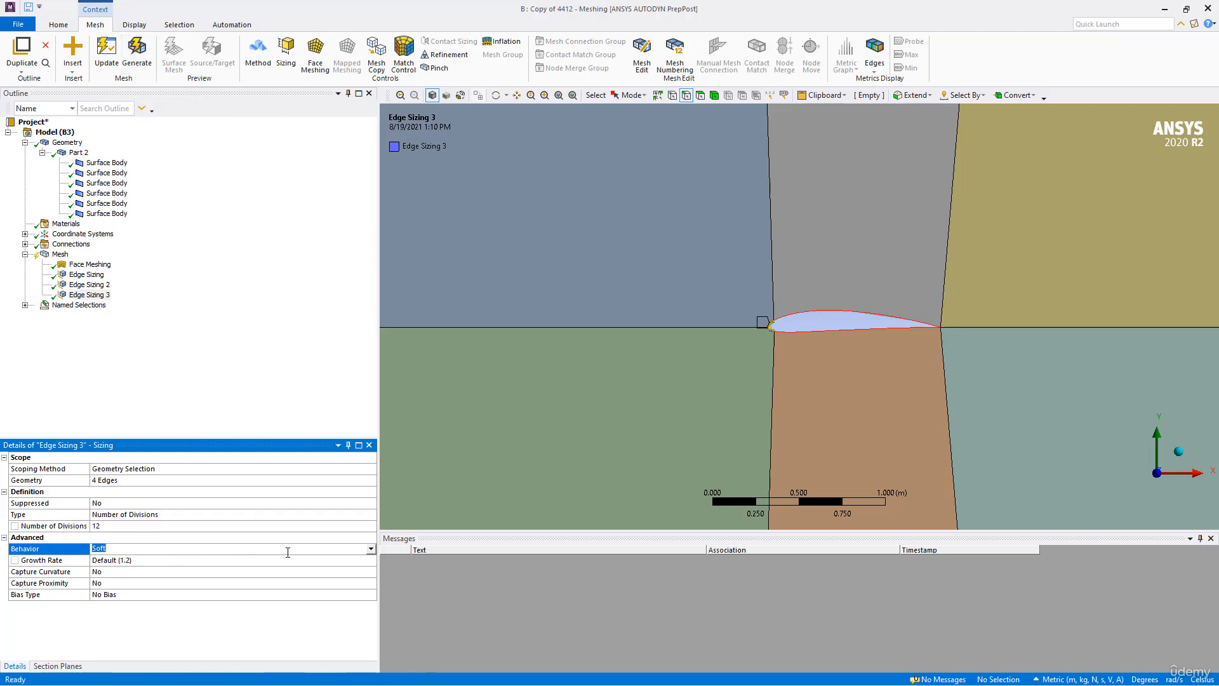
pyautogui.click(371, 550)
pyautogui.click(125, 571)
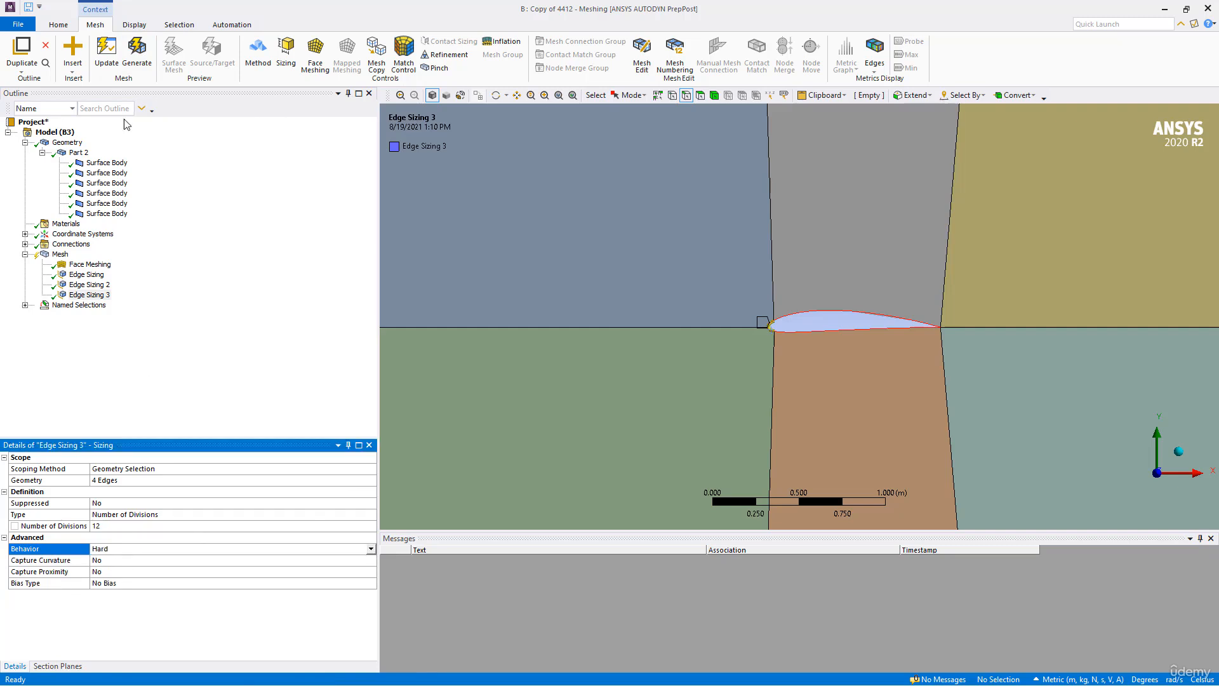
pyautogui.click(134, 61)
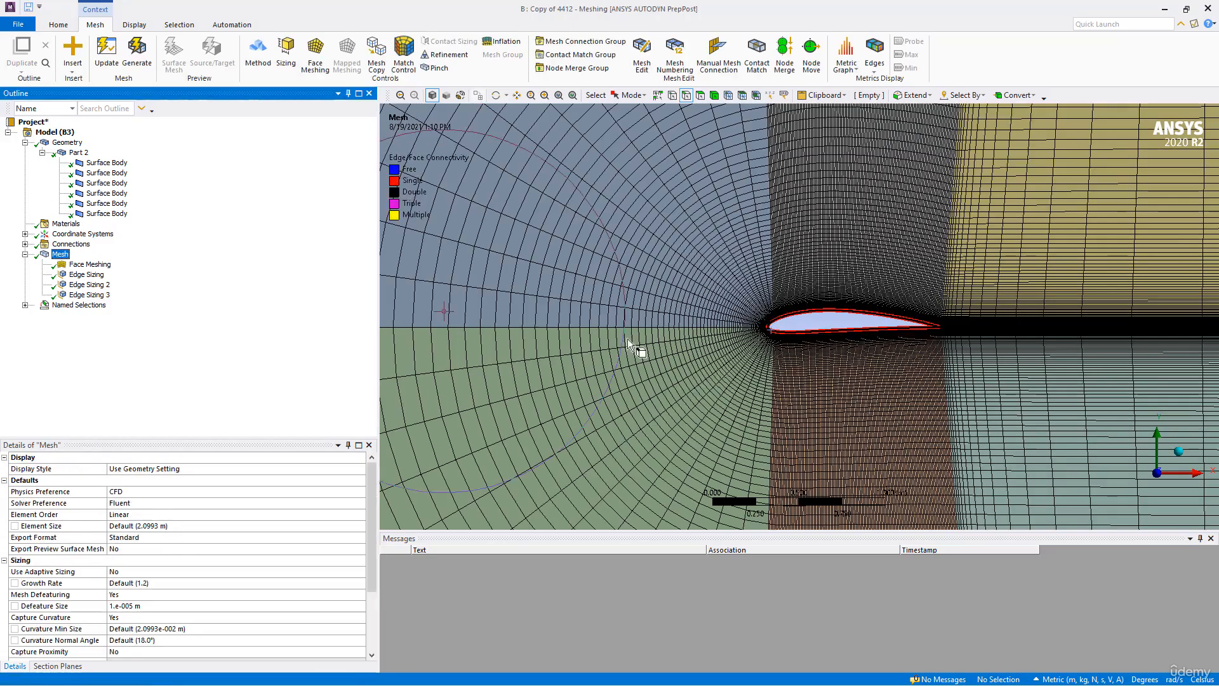
# - Inspect the mesh from the airfoil's nose out to the full domain and clear the generated mesh data
pyautogui.scroll(10, 730, 332)
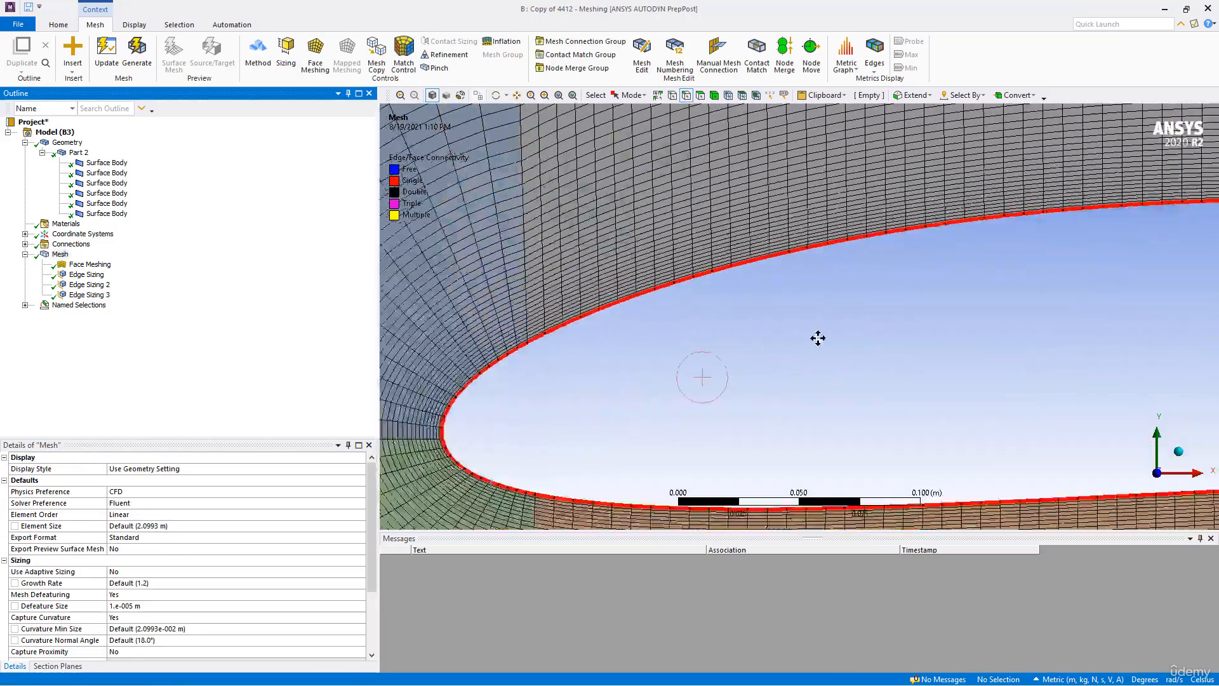
pyautogui.scroll(5, 818, 338)
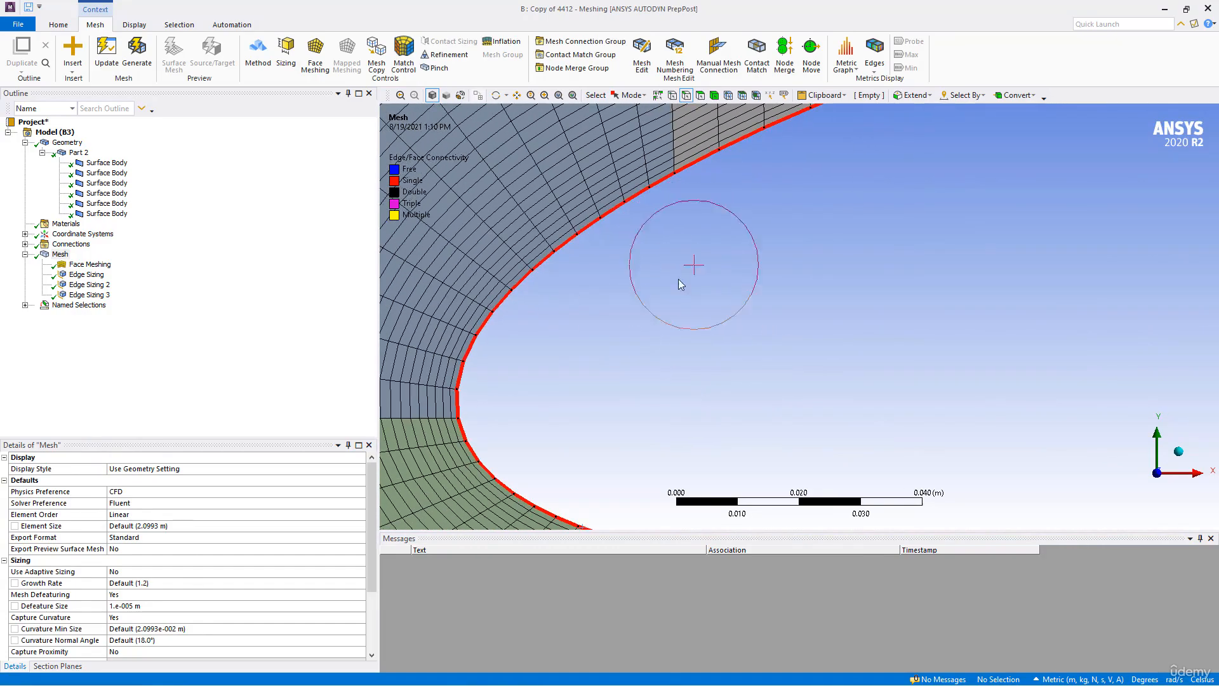
pyautogui.scroll(-4, 810, 359)
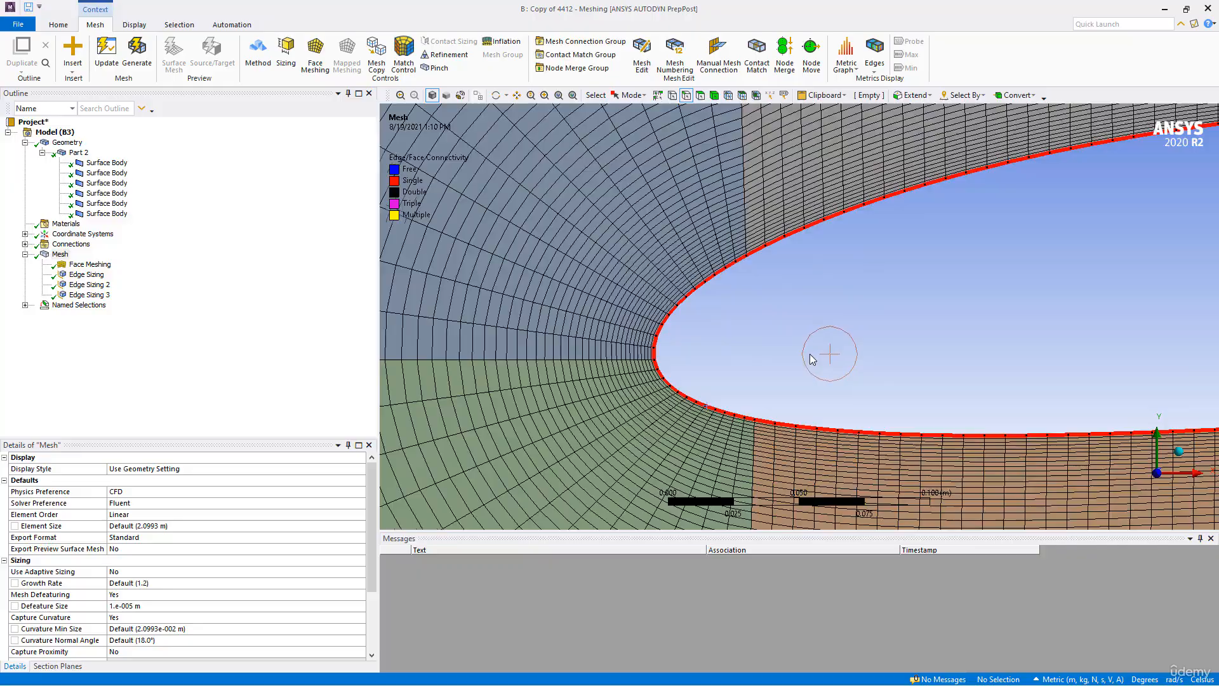
pyautogui.scroll(-10, 811, 359)
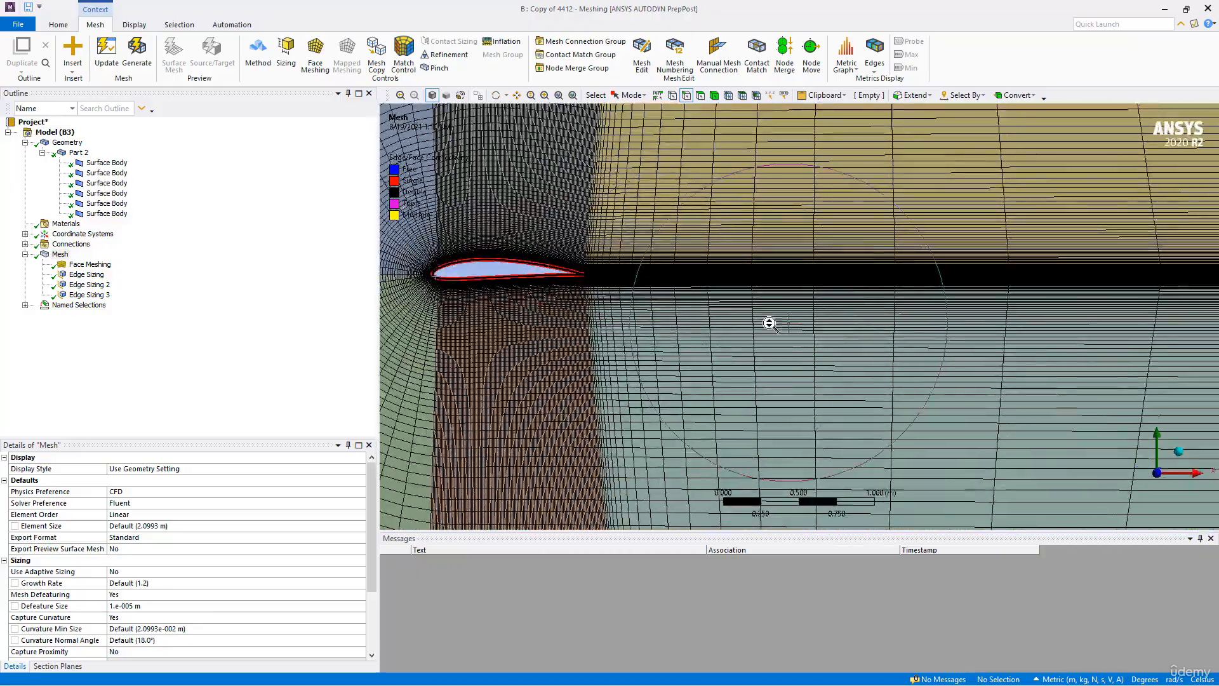
pyautogui.scroll(-10, 769, 328)
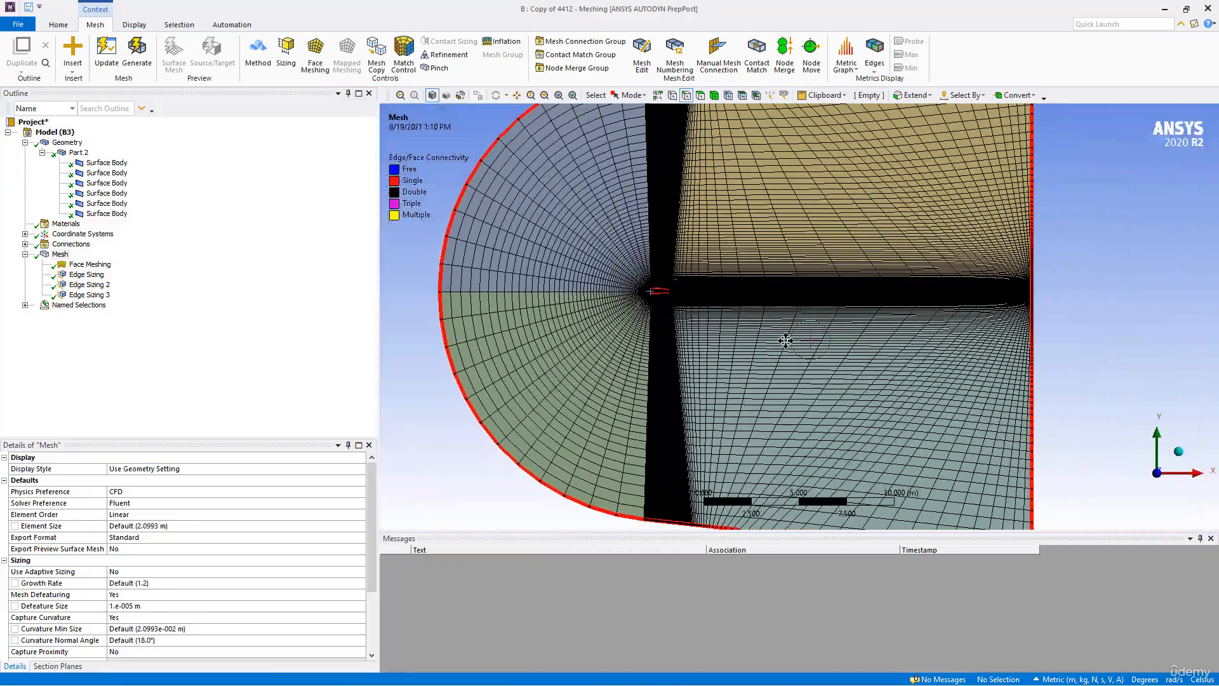
pyautogui.rightClick(56, 259)
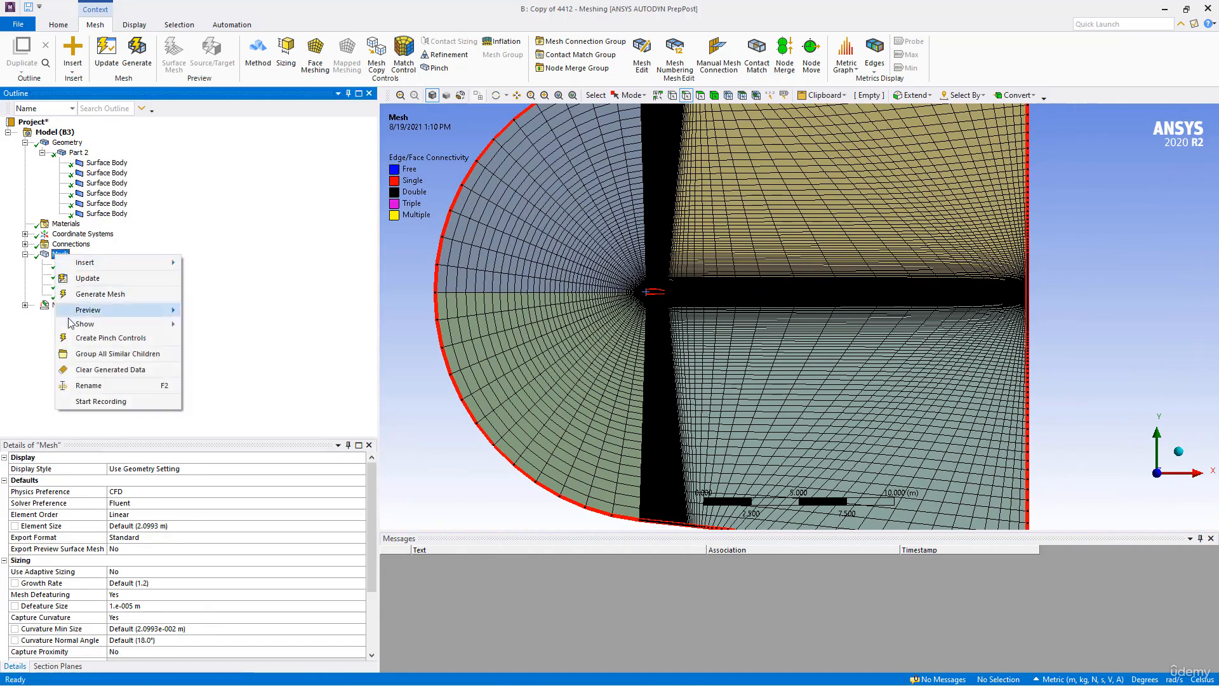
pyautogui.click(95, 370)
pyautogui.click(658, 394)
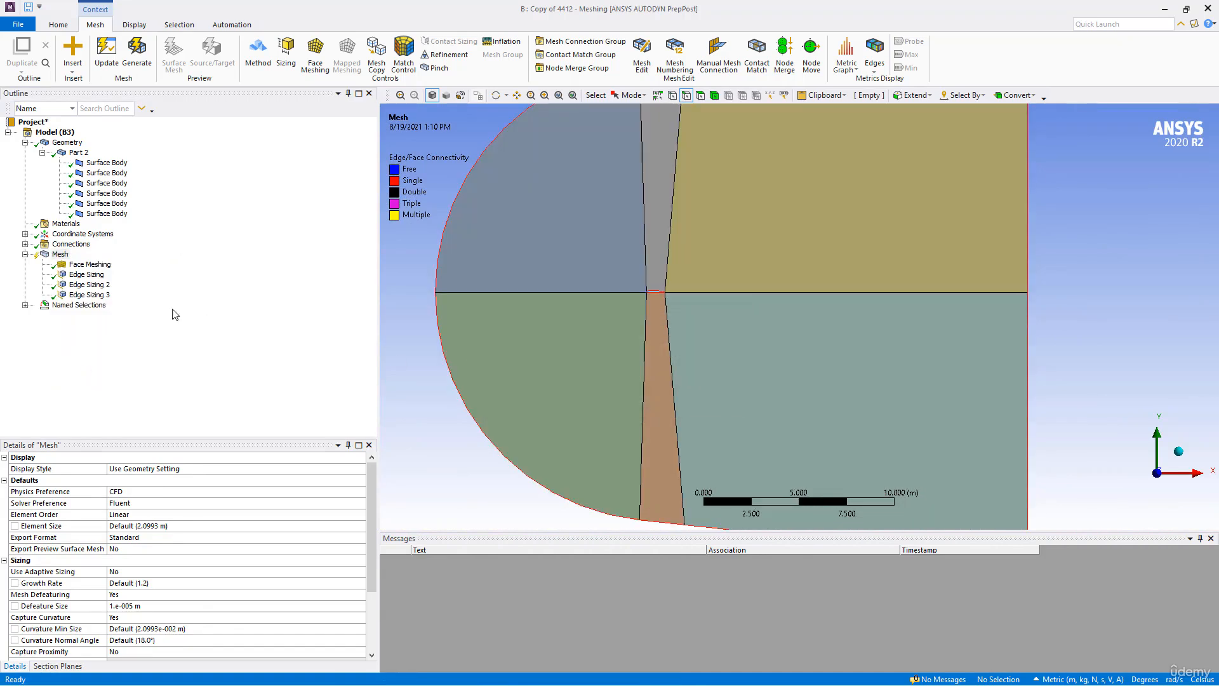
# - Add an edge sizing to the horizontal wake edge behind the airfoil and the upper and lower outer edges of the two downstream faces
pyautogui.click(699, 296)
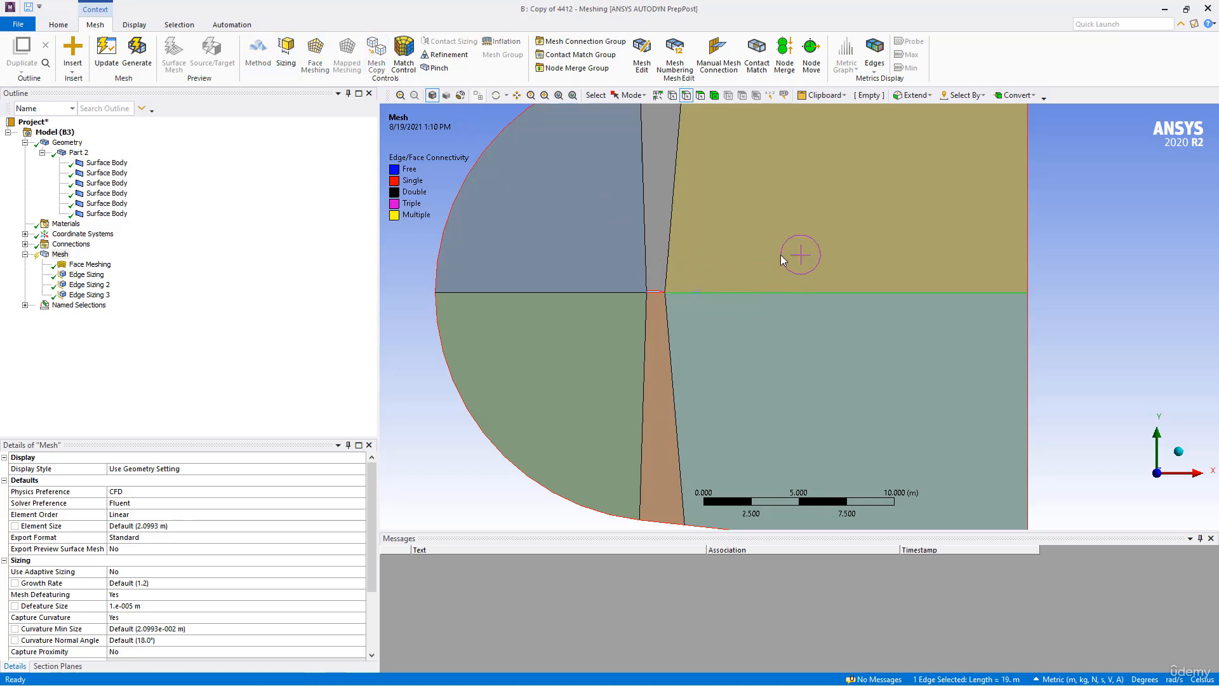
pyautogui.scroll(-2, 787, 254)
pyautogui.keyDown('ctrl'); pyautogui.click(775, 134); pyautogui.keyUp('ctrl')
pyautogui.keyDown('ctrl'); pyautogui.click(746, 467); pyautogui.keyUp('ctrl')
pyautogui.click(292, 59)
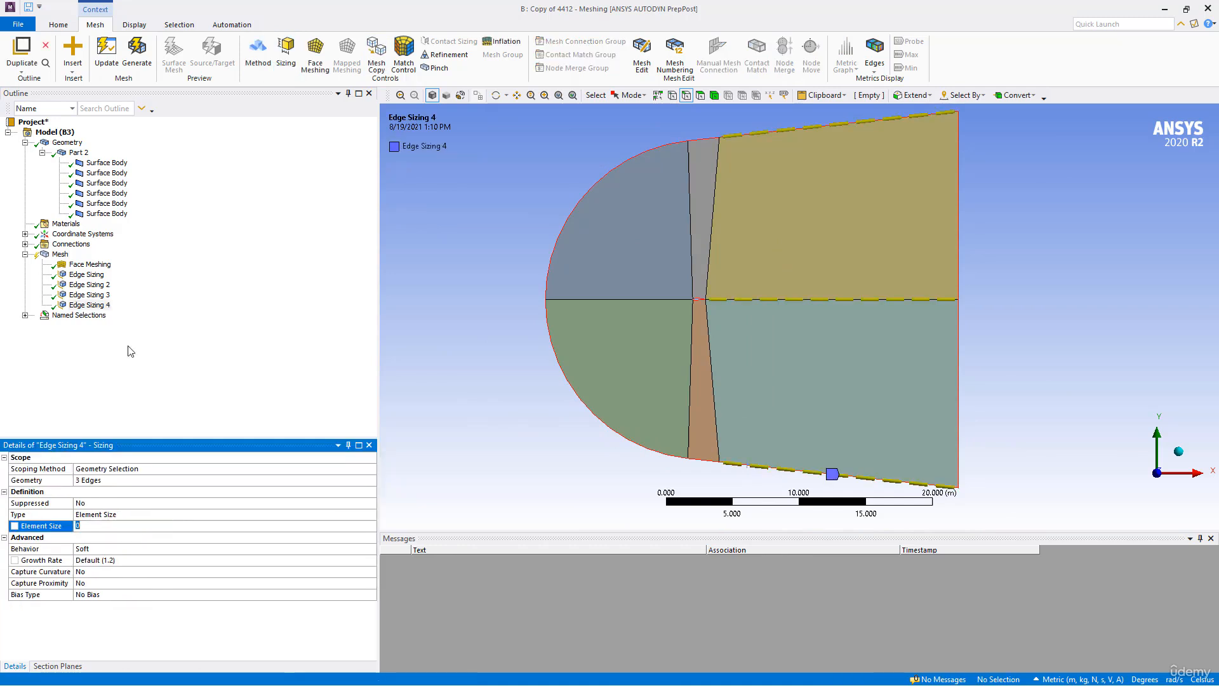
# - Define the wake and downstream outer edge sizing by 150 Number of Divisions with Hard behavior
pyautogui.click(114, 514)
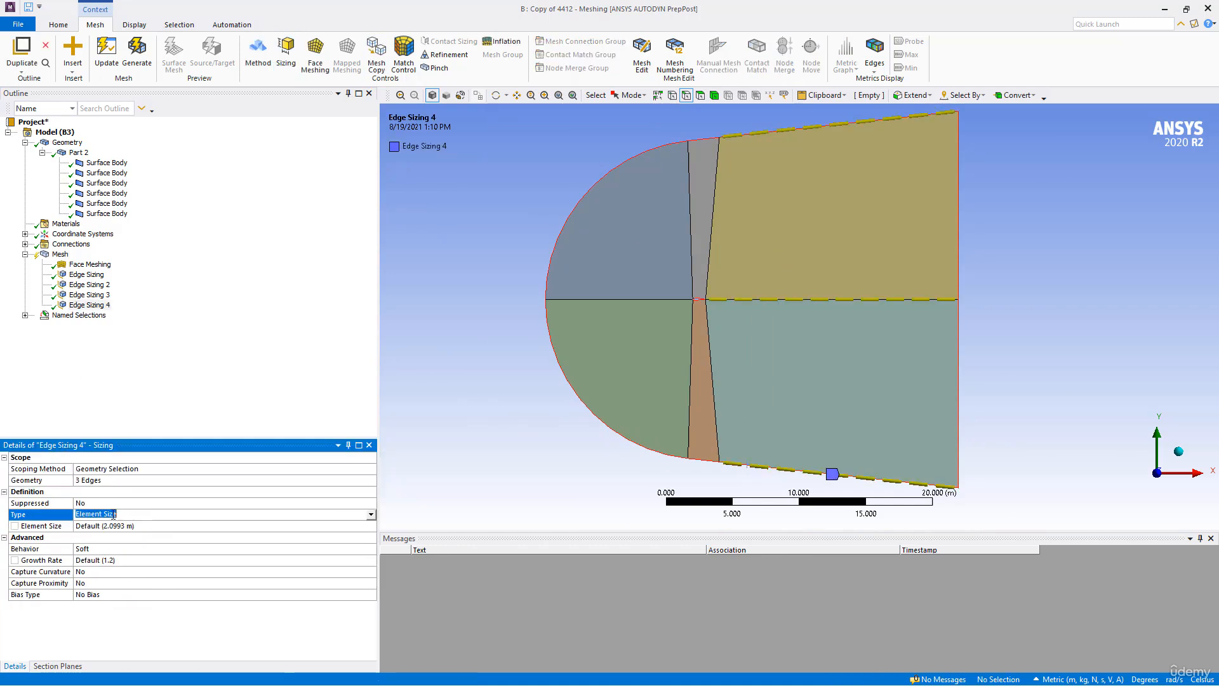
pyautogui.click(372, 518)
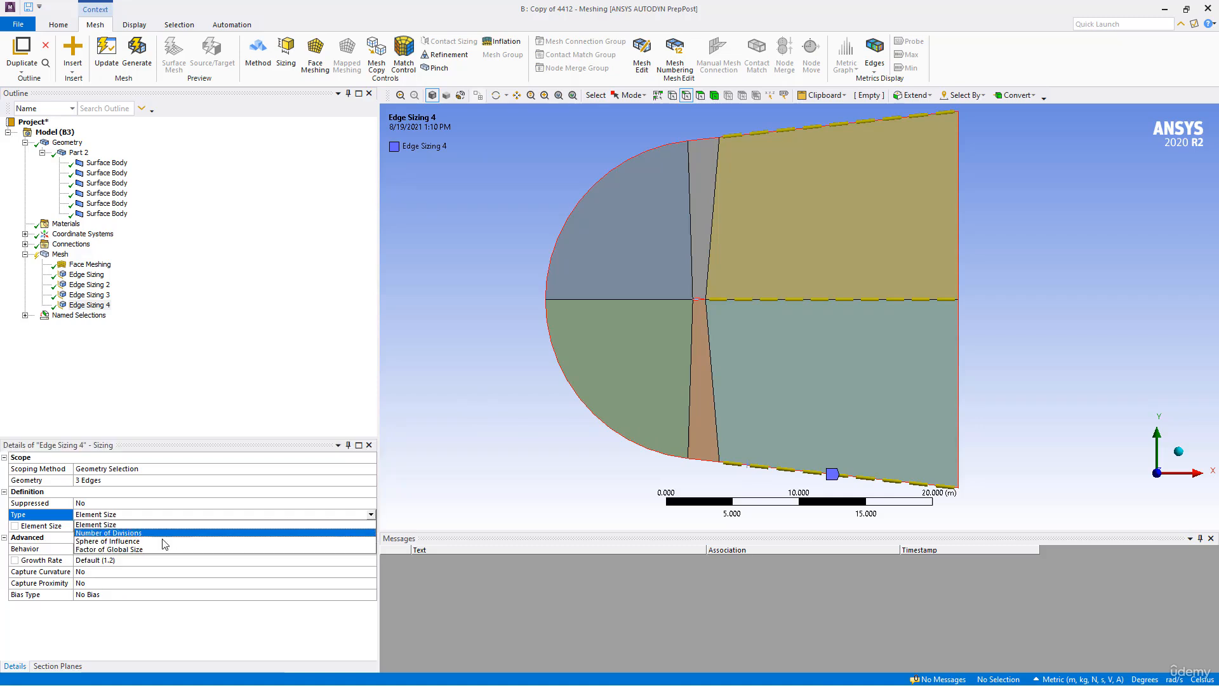
pyautogui.click(115, 537)
pyautogui.click(112, 527)
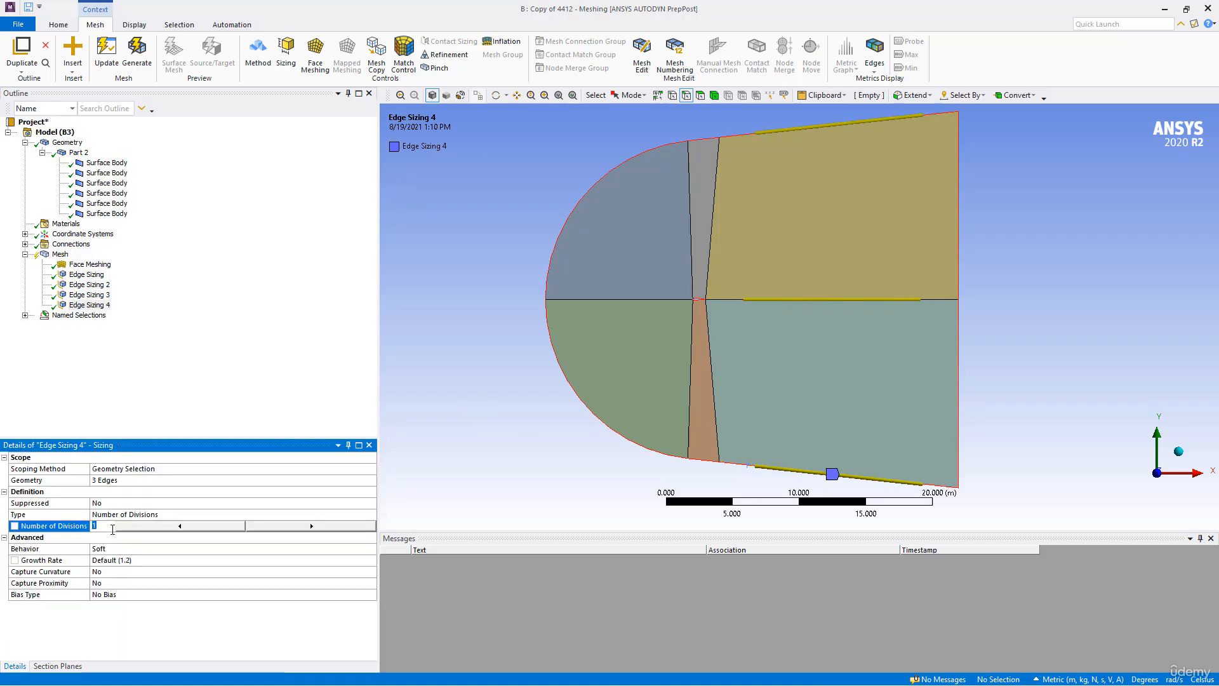
pyautogui.press('Return')
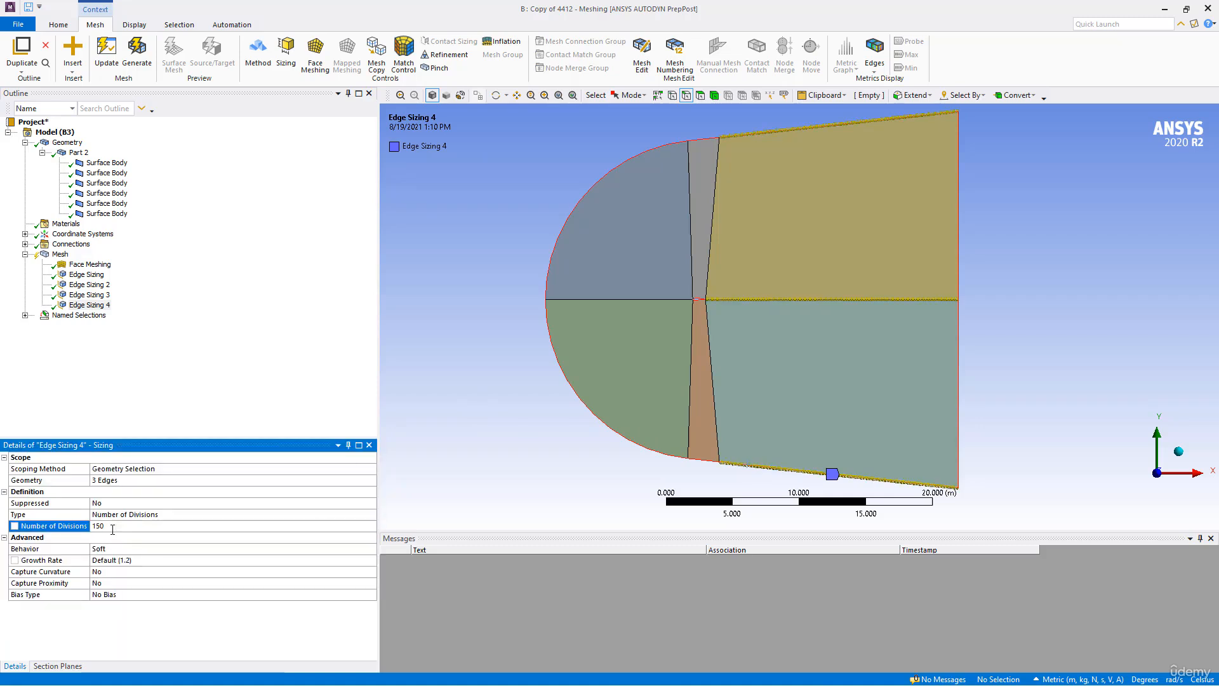
pyautogui.click(142, 550)
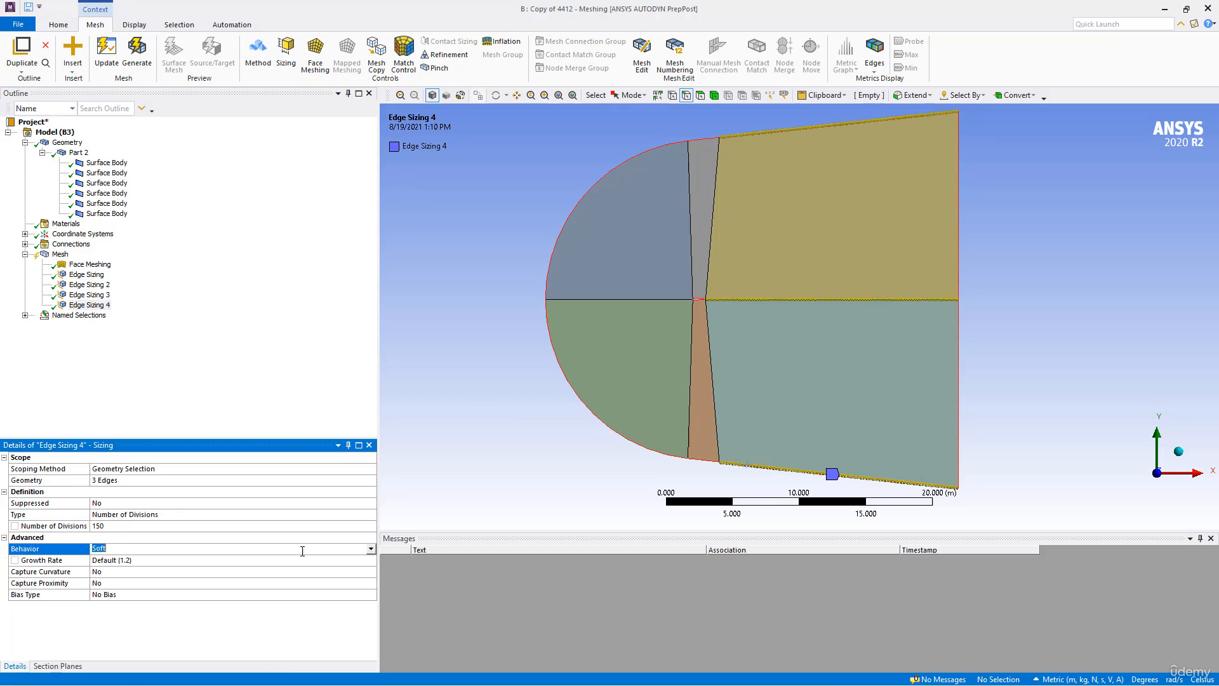
pyautogui.click(370, 550)
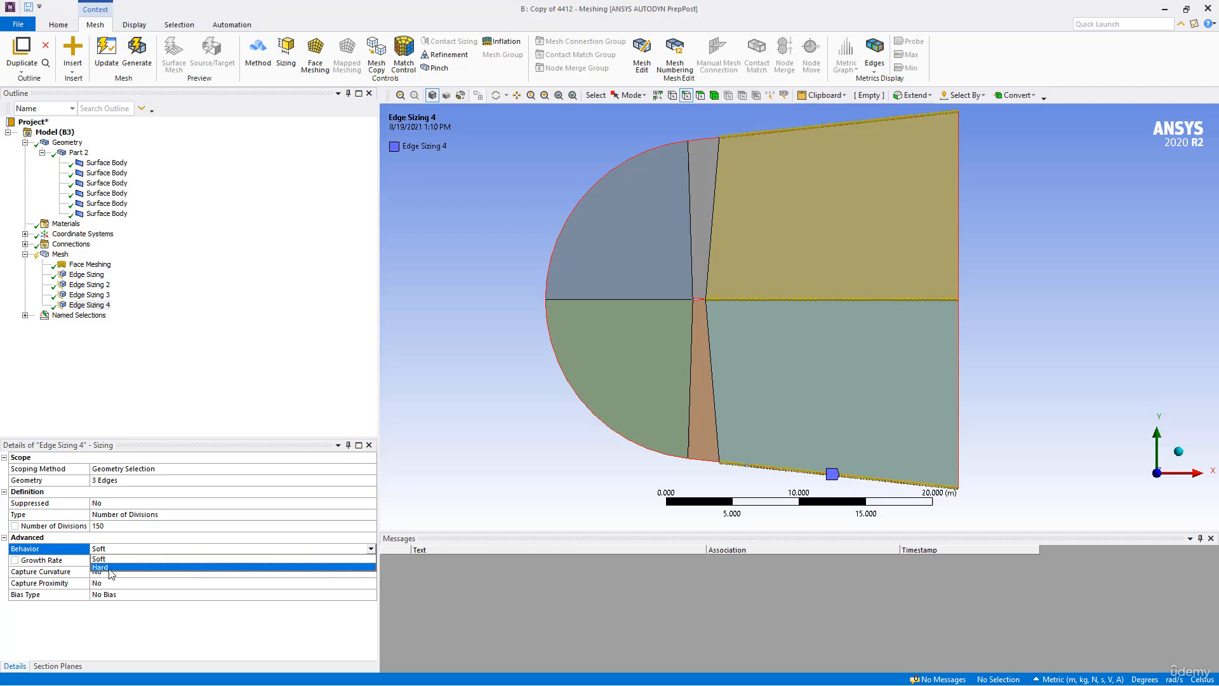
pyautogui.click(111, 567)
# - Apply the long-to-short bias type to the 150-division edge sizing with a bias factor of 500
pyautogui.click(231, 583)
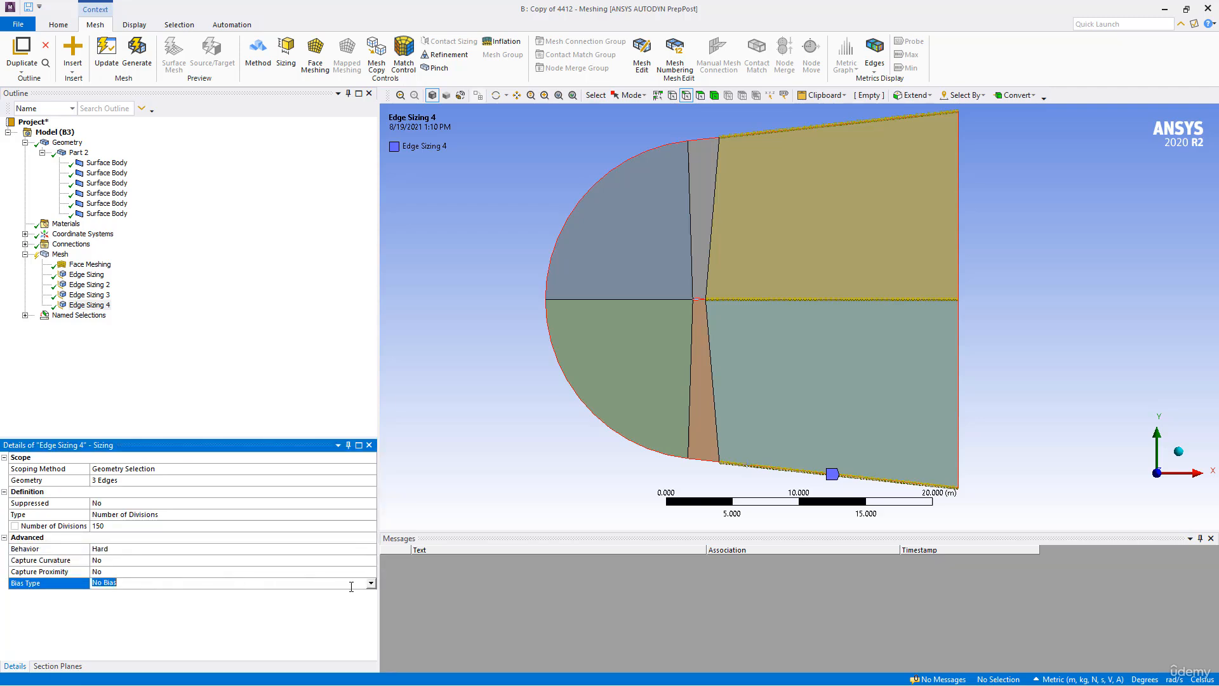
pyautogui.click(371, 582)
pyautogui.click(190, 594)
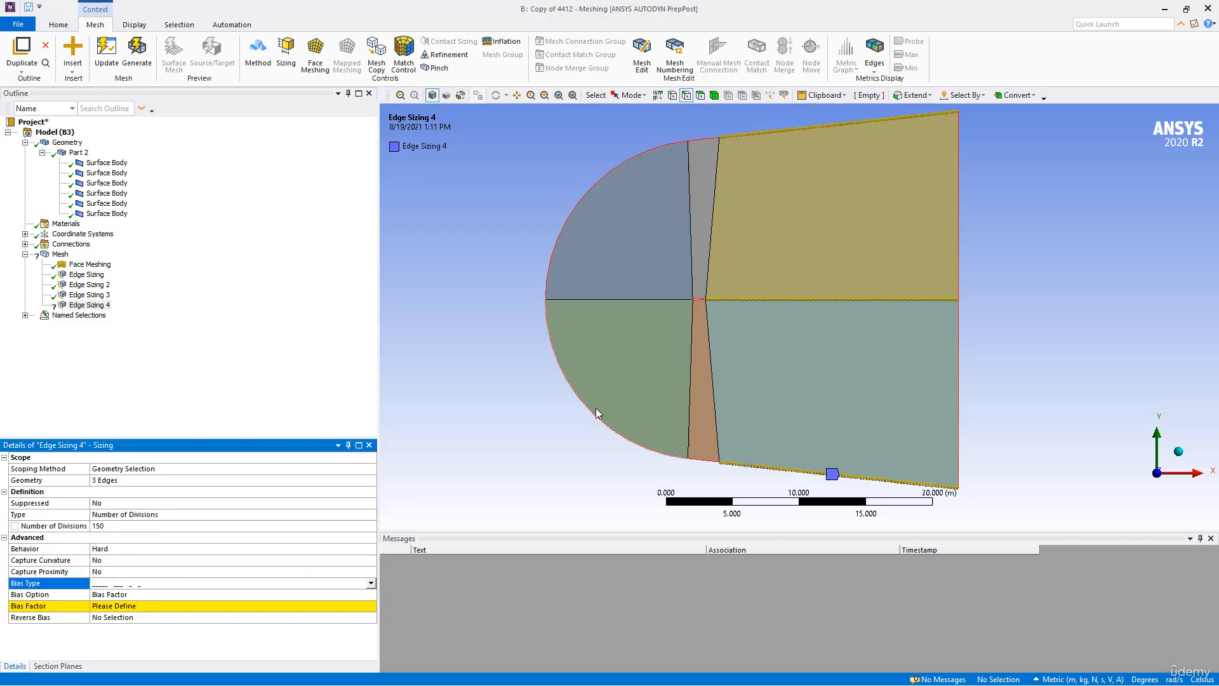
pyautogui.scroll(2, 583, 409)
pyautogui.scroll(1, 583, 409)
pyautogui.click(109, 608)
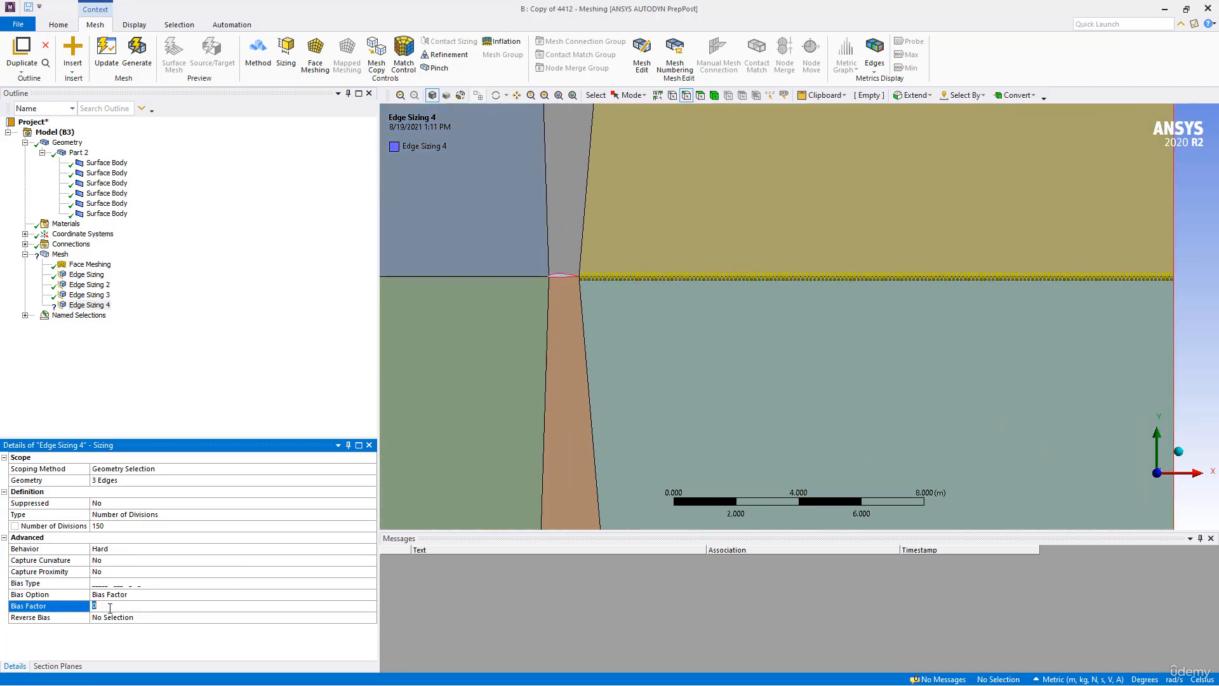
pyautogui.write('500')
pyautogui.press('Return')
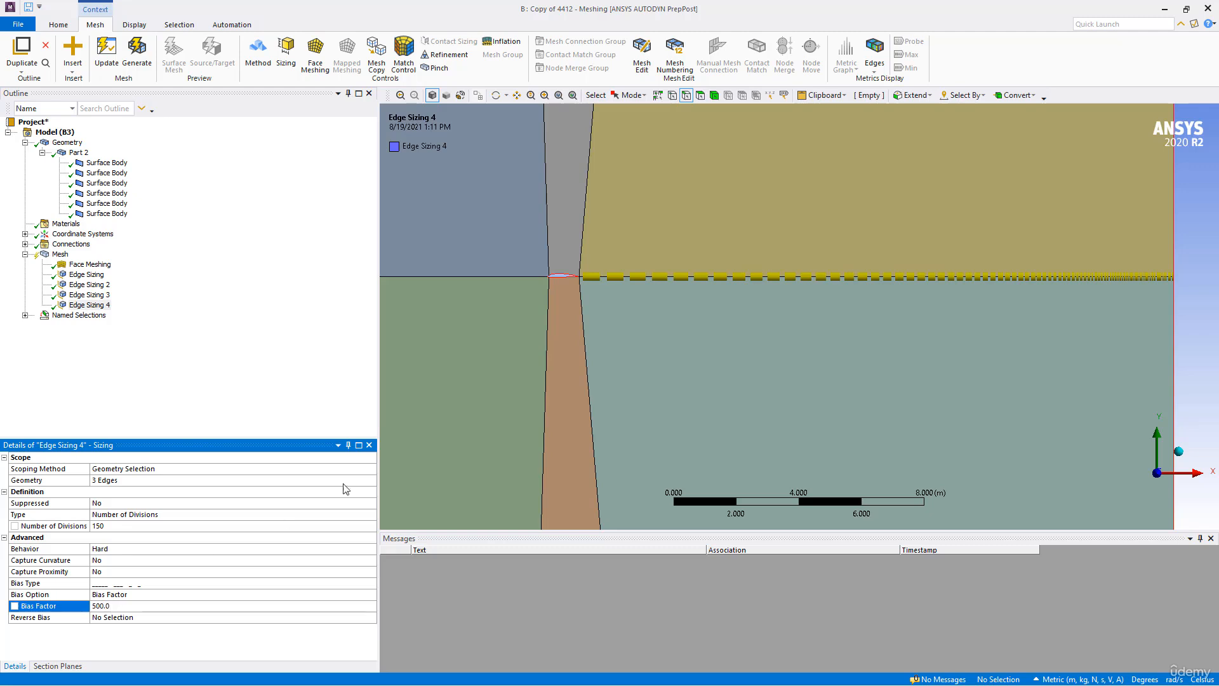
# - Change the bias type of the 150-division sizing to the short-to-long pattern, so the wake edge's divisions are finest near the airfoil
pyautogui.click(104, 584)
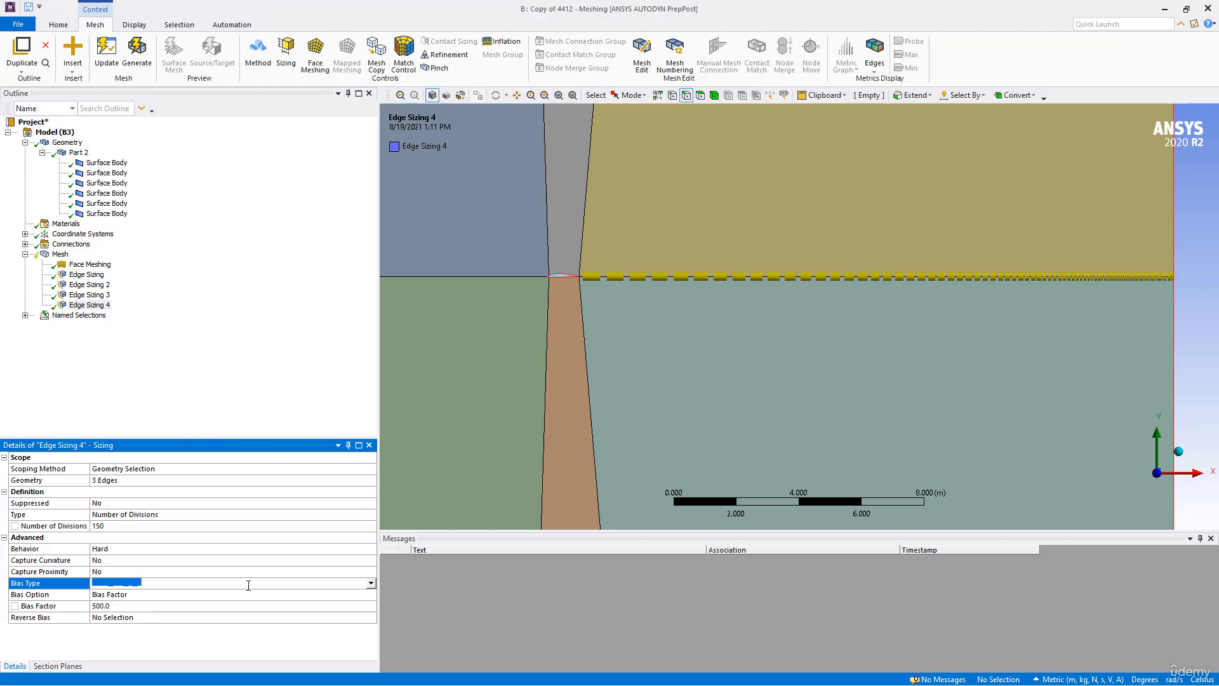
pyautogui.click(372, 583)
pyautogui.click(147, 609)
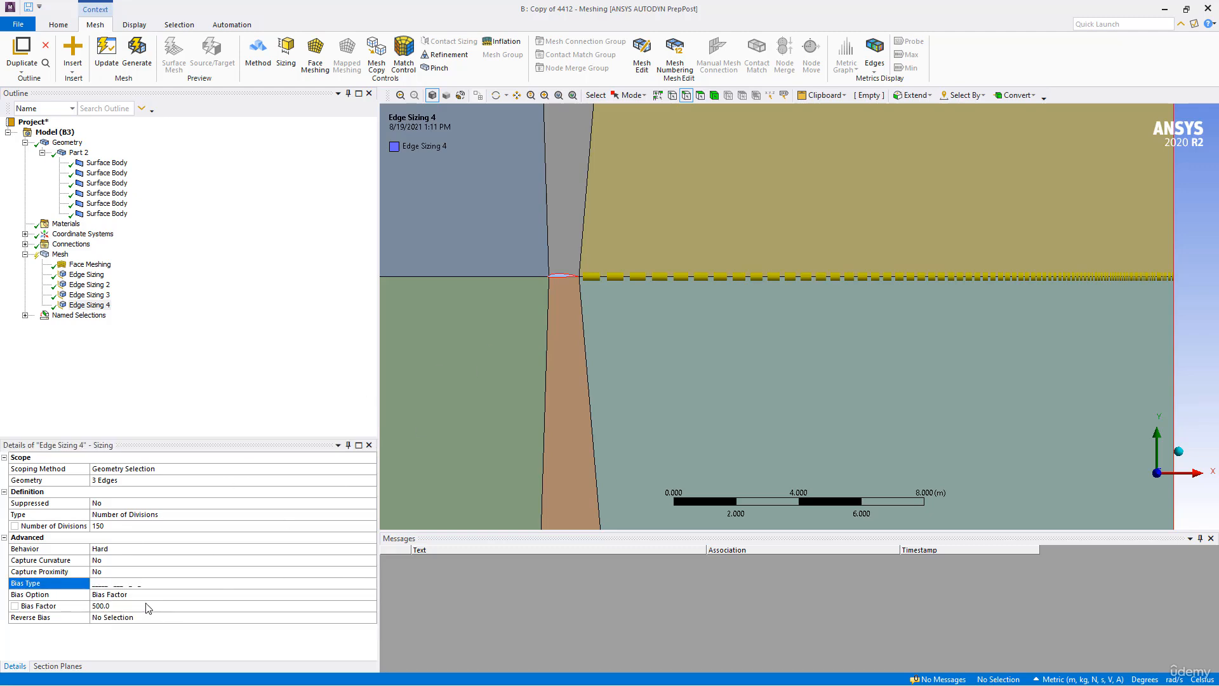
# - Reverse the bias on the lower outer edge of the downstream region and generate the mesh
pyautogui.scroll(-3, 612, 315)
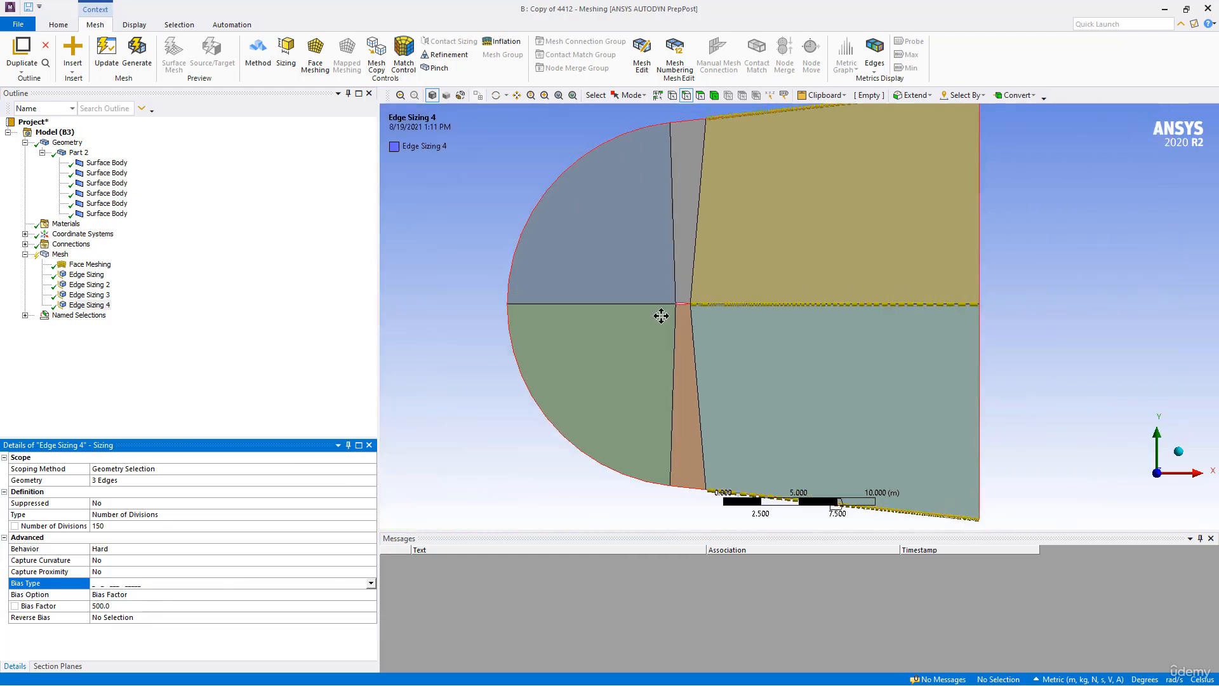
pyautogui.keyDown('ctrl'); pyautogui.moveTo(663, 309); pyautogui.dragTo(645, 266, button='middle'); pyautogui.keyUp('ctrl')
pyautogui.click(104, 618)
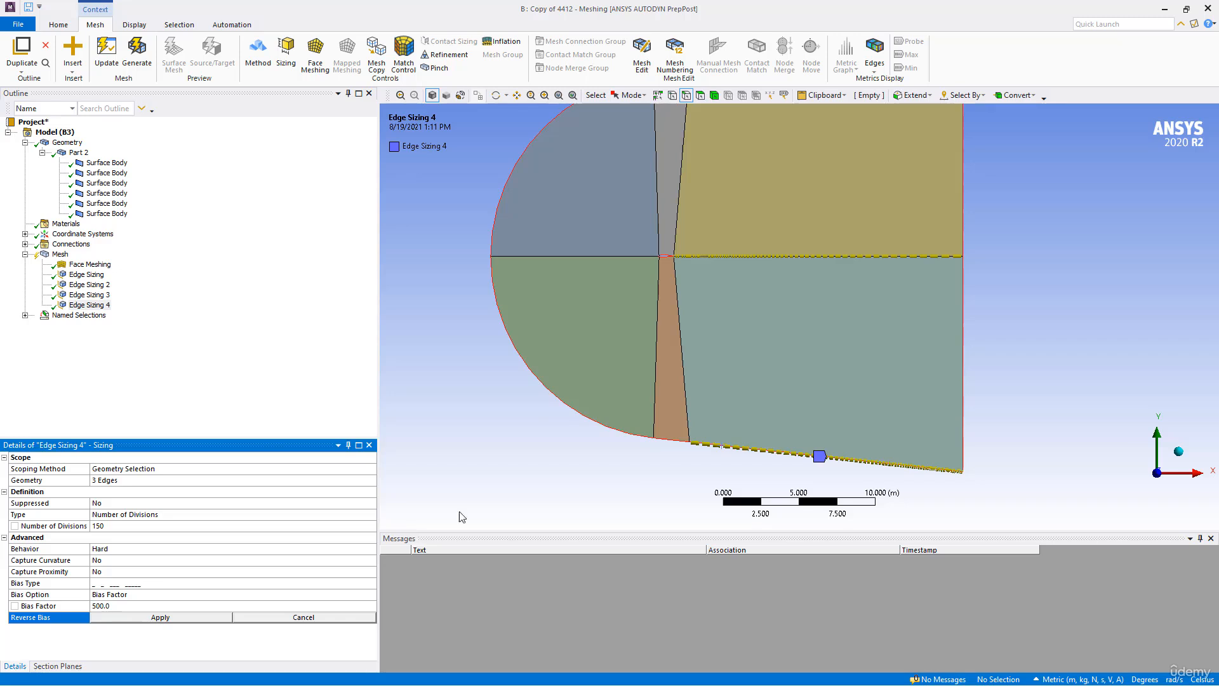
pyautogui.click(730, 446)
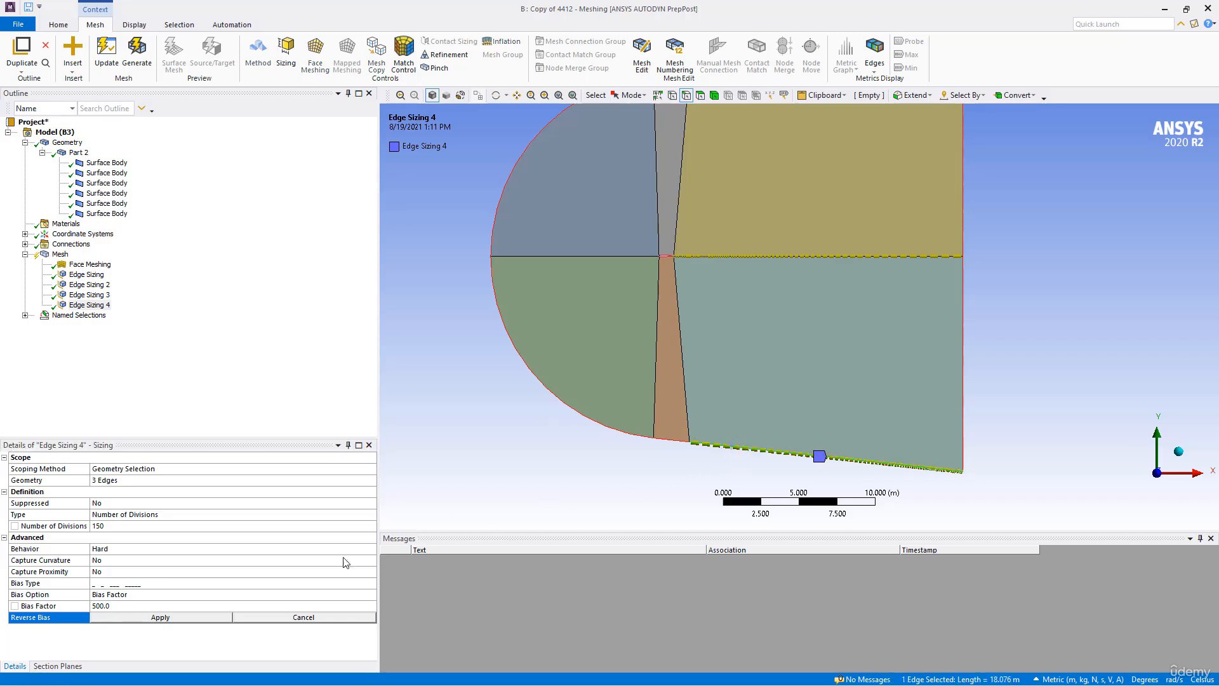
pyautogui.click(155, 617)
pyautogui.click(136, 57)
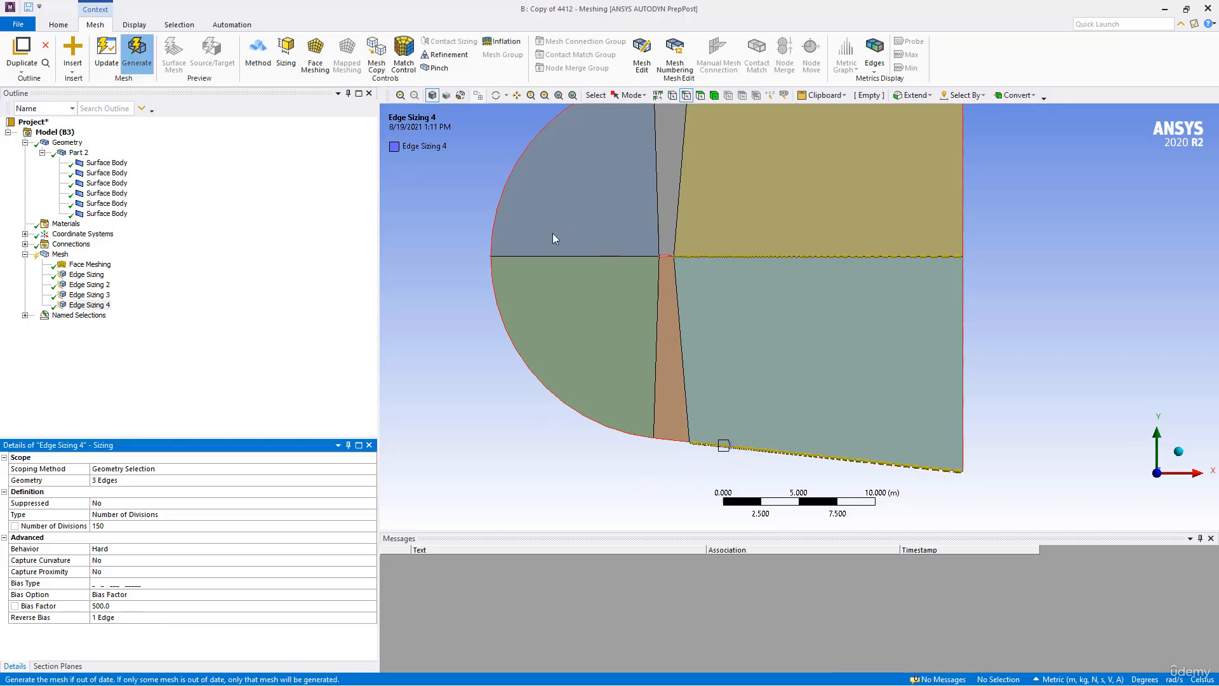
# - Examine the regenerated mesh around the airfoil, checking the cell spacing across the trailing edge into the wake
pyautogui.scroll(4, 562, 302)
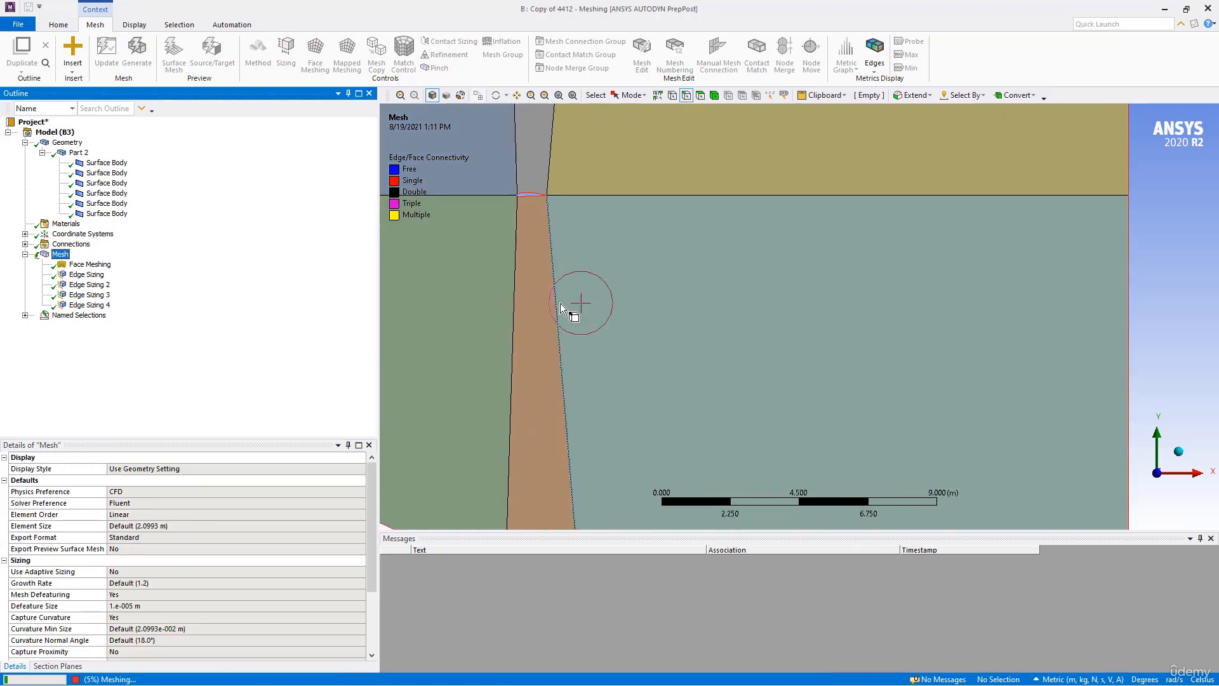
pyautogui.keyDown('ctrl'); pyautogui.moveTo(560, 303); pyautogui.dragTo(630, 434, button='middle'); pyautogui.keyUp('ctrl')
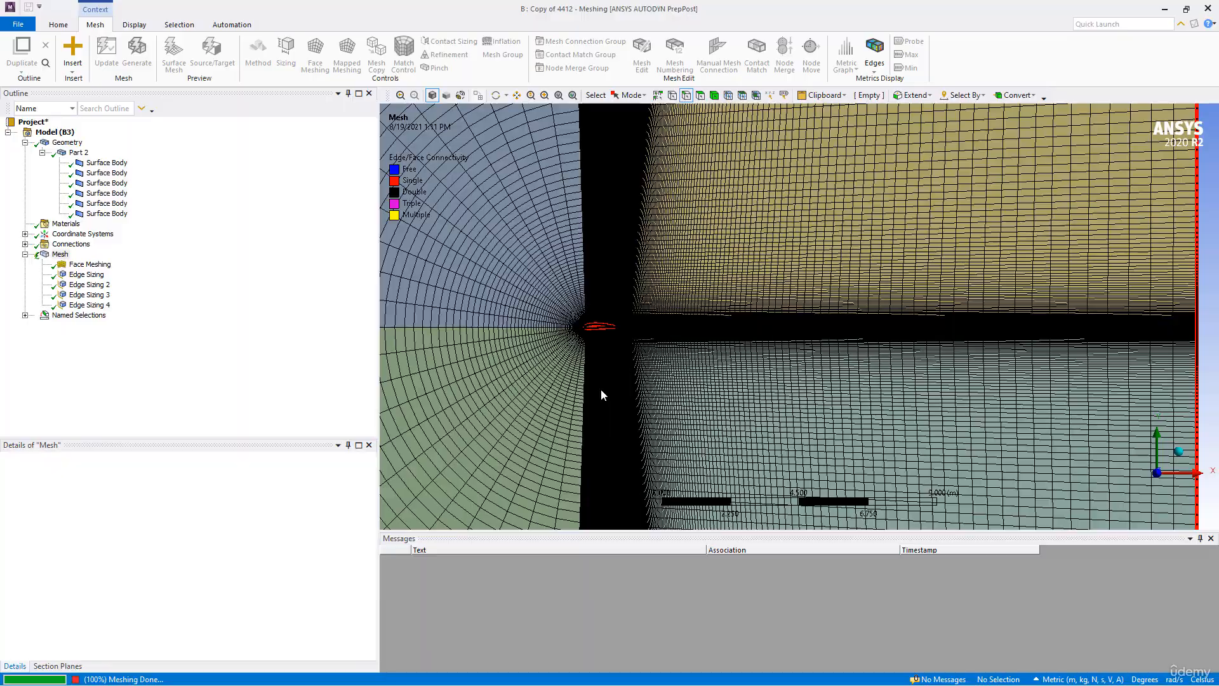
pyautogui.scroll(6, 601, 389)
pyautogui.keyDown('ctrl'); pyautogui.moveTo(618, 384); pyautogui.dragTo(1016, 365, button='middle'); pyautogui.keyUp('ctrl')
pyautogui.scroll(3, 764, 391)
pyautogui.scroll(5, 764, 391)
pyautogui.keyDown('ctrl'); pyautogui.moveTo(647, 394); pyautogui.dragTo(1206, 362, button='middle'); pyautogui.keyUp('ctrl')
pyautogui.scroll(5, 784, 392)
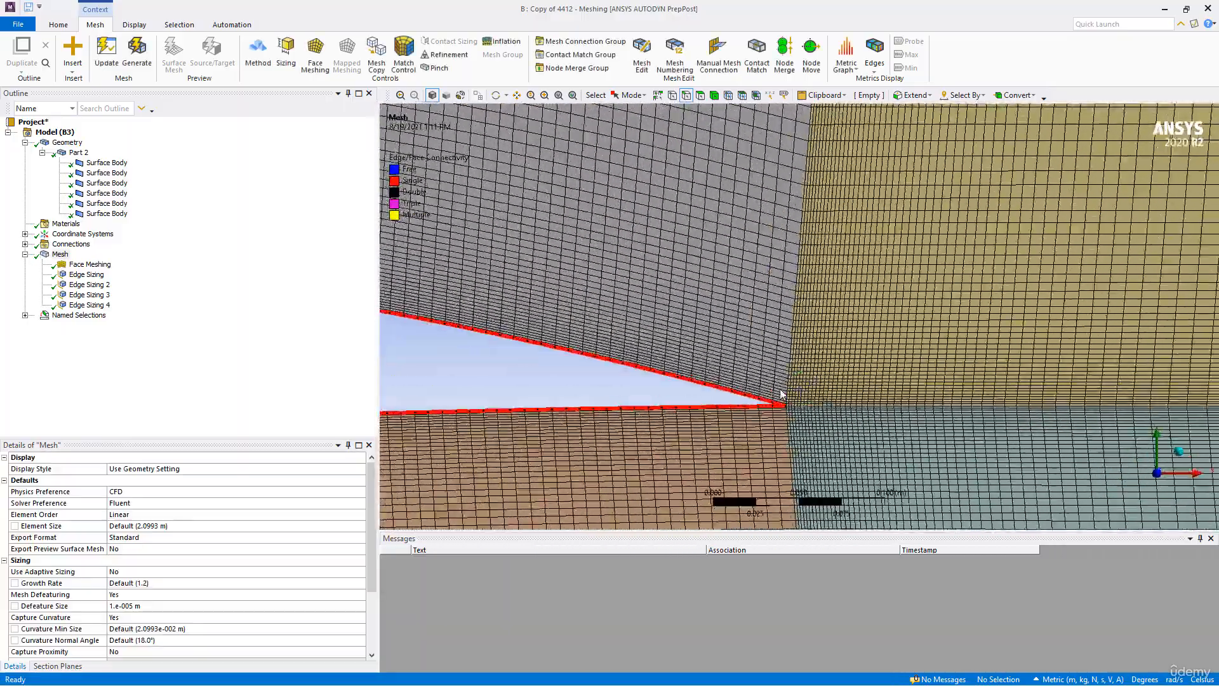
pyautogui.keyDown('ctrl'); pyautogui.moveTo(781, 394); pyautogui.dragTo(779, 336, button='middle'); pyautogui.keyUp('ctrl')
pyautogui.scroll(4, 779, 346)
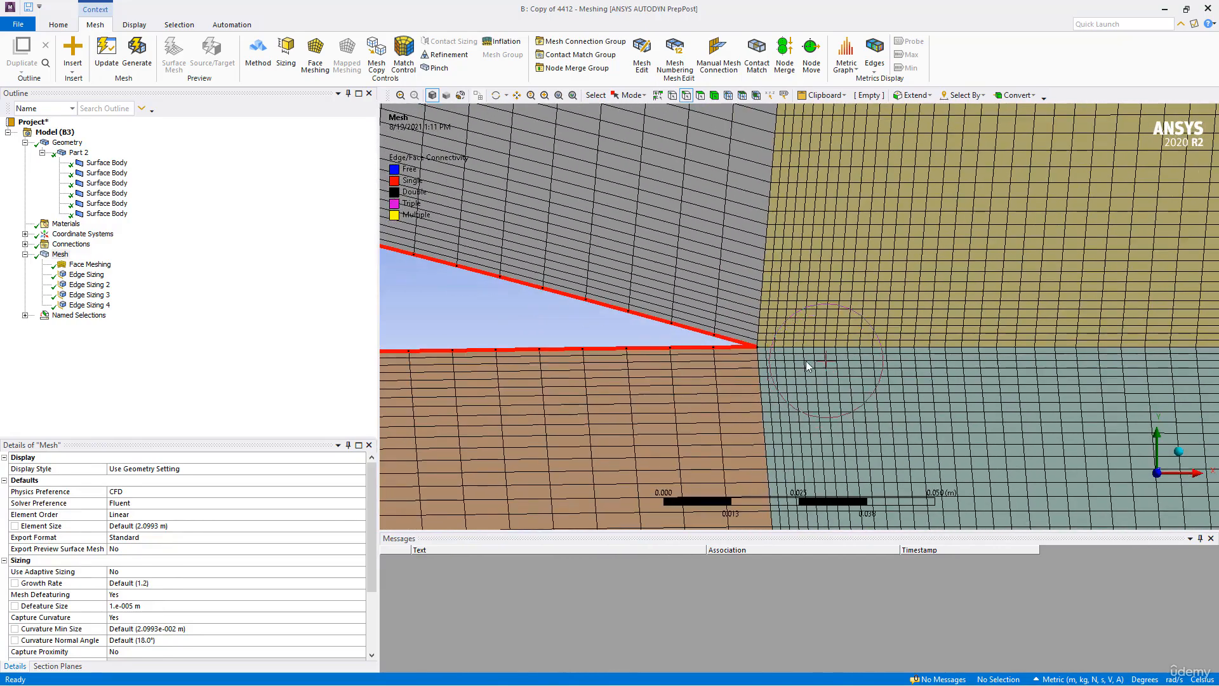
pyautogui.scroll(-1, 806, 360)
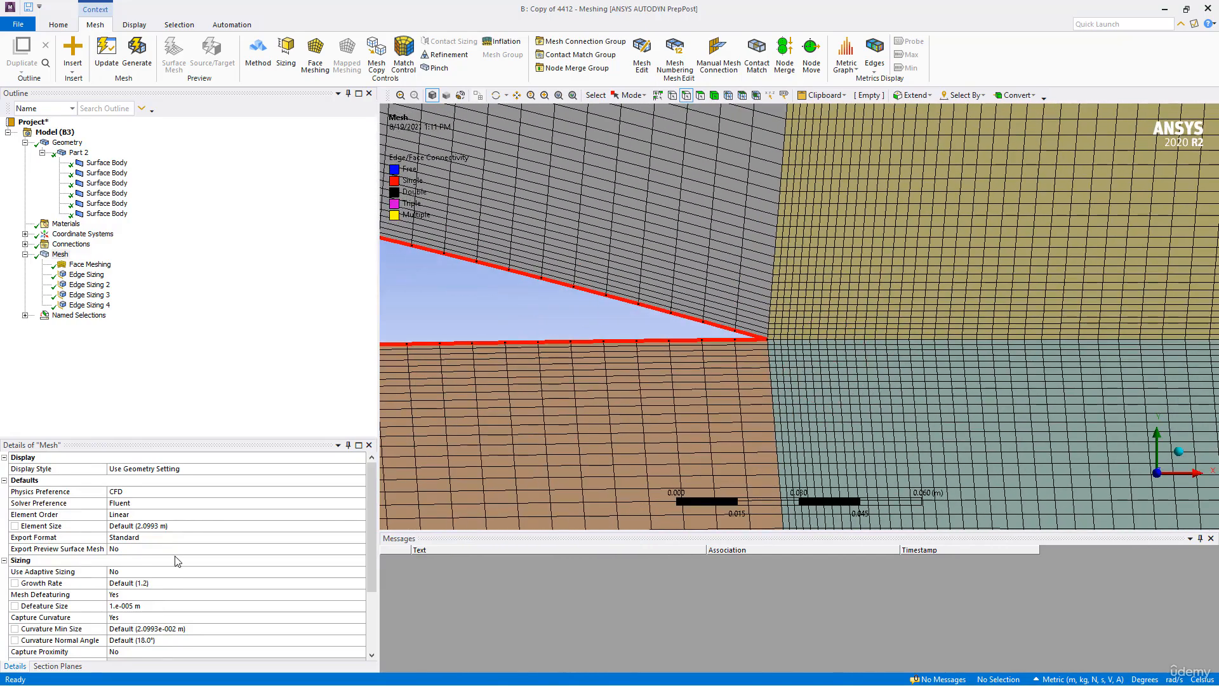
# - Set the bias factor of Edge Sizing 4 to 2000 and regenerate the mesh to inspect the cell spacing at the trailing edge
pyautogui.click(87, 305)
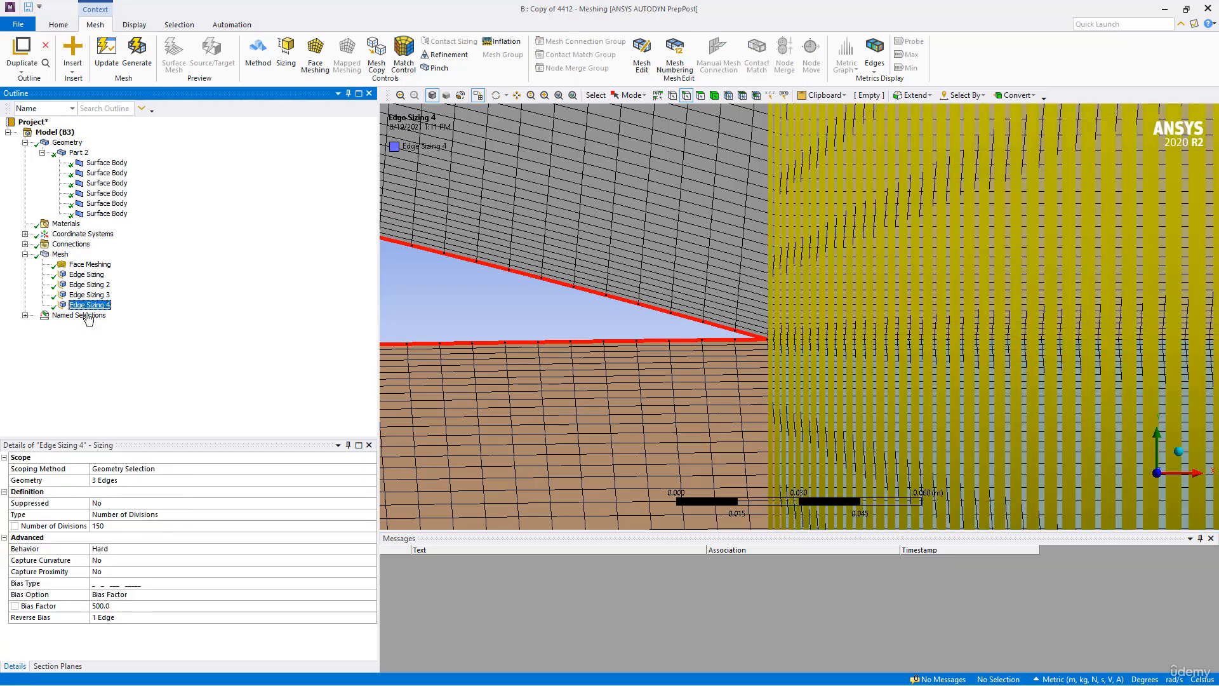
pyautogui.click(123, 606)
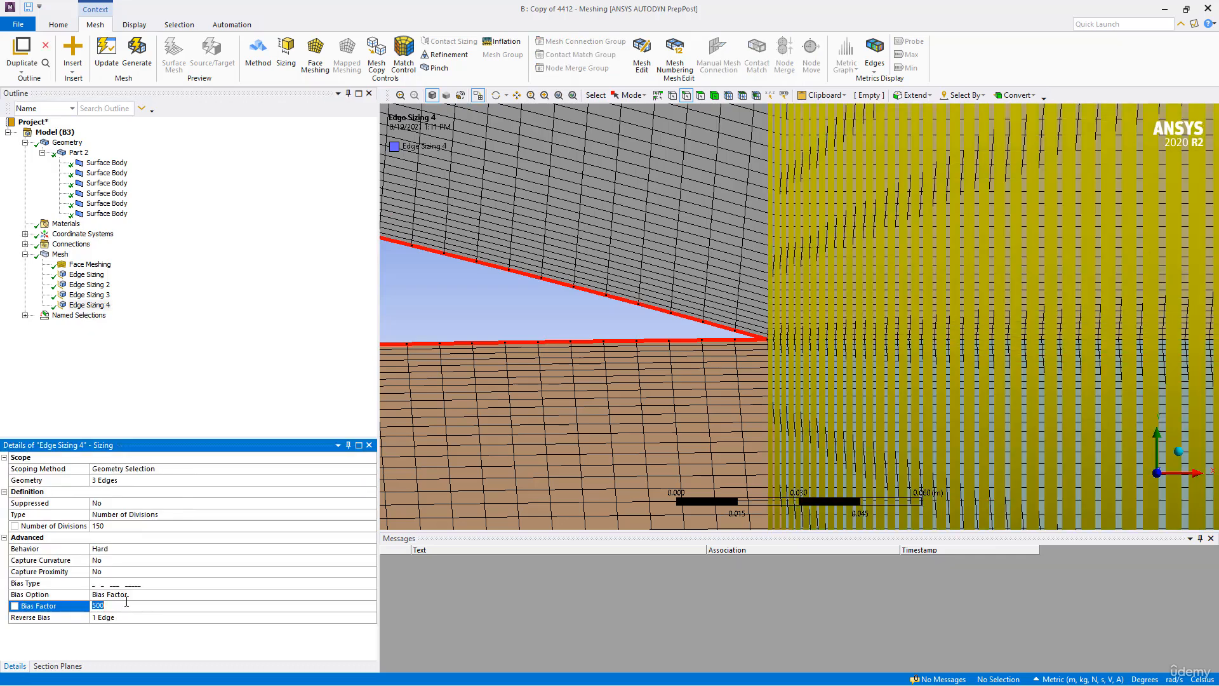
pyautogui.write('2000')
pyautogui.press('Return')
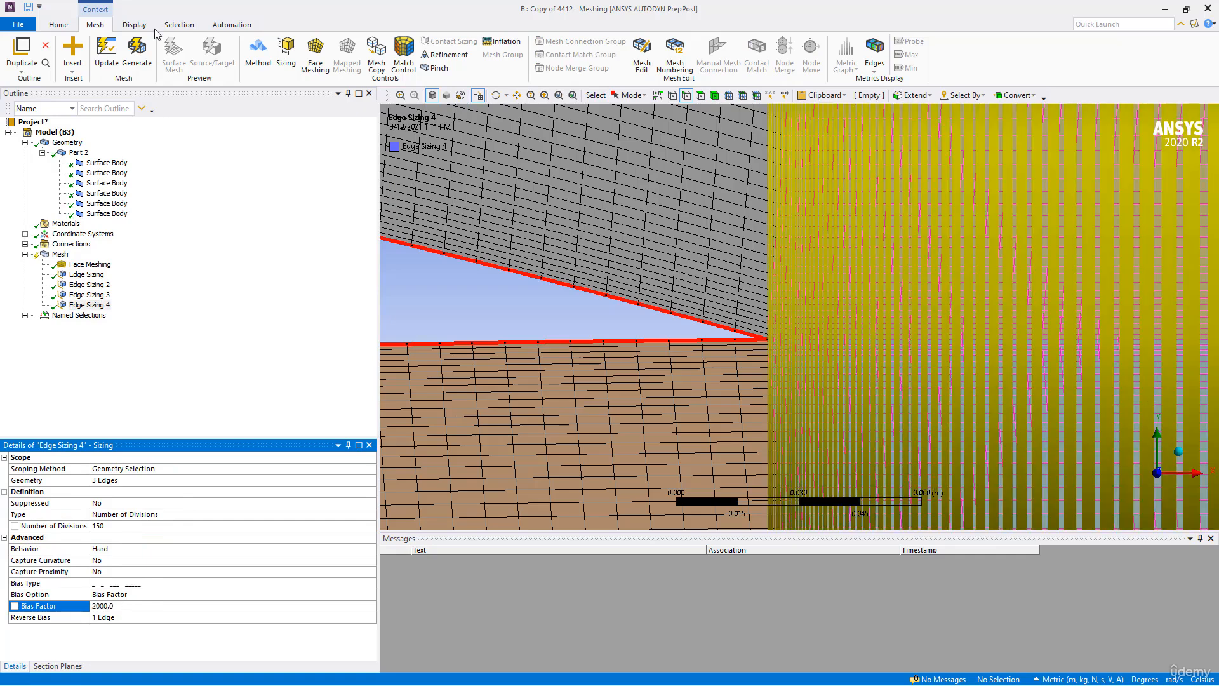
pyautogui.click(136, 50)
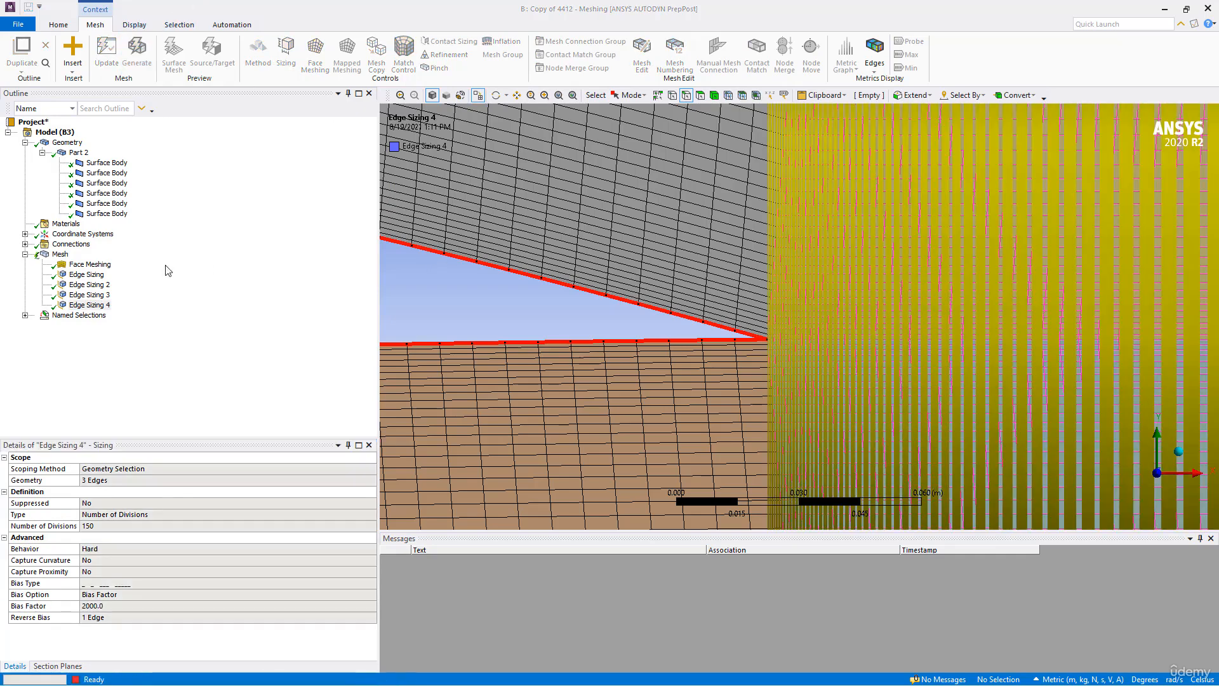
pyautogui.click(61, 254)
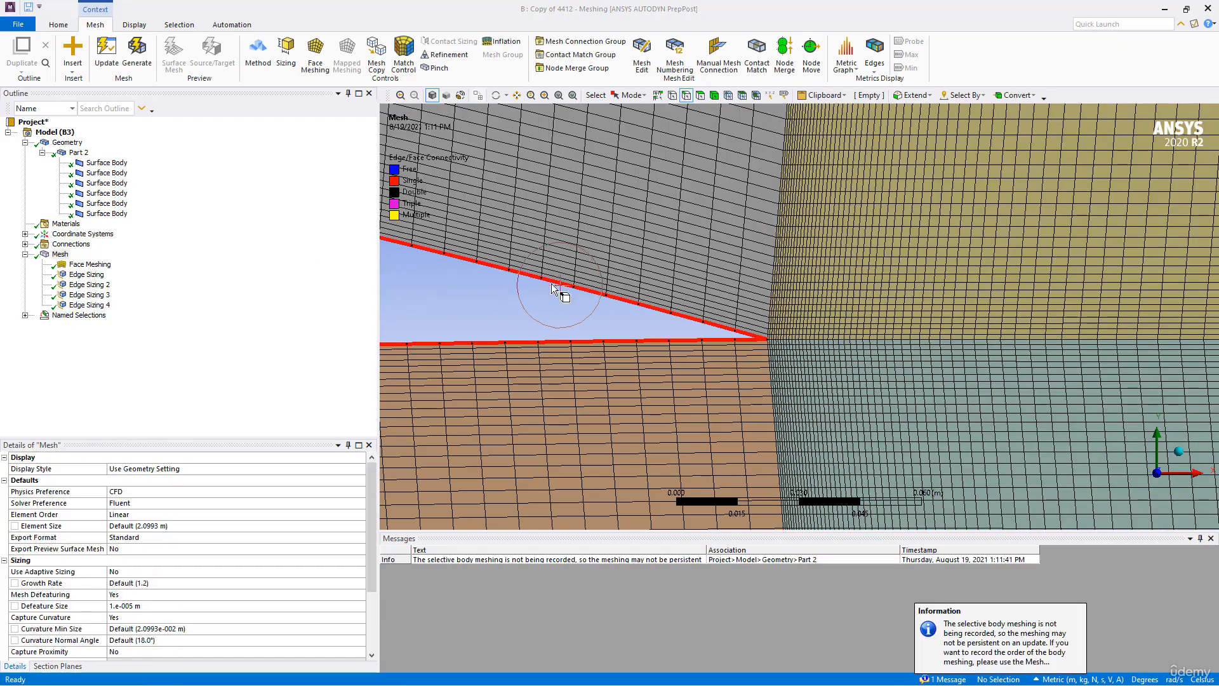
pyautogui.scroll(-10, 610, 279)
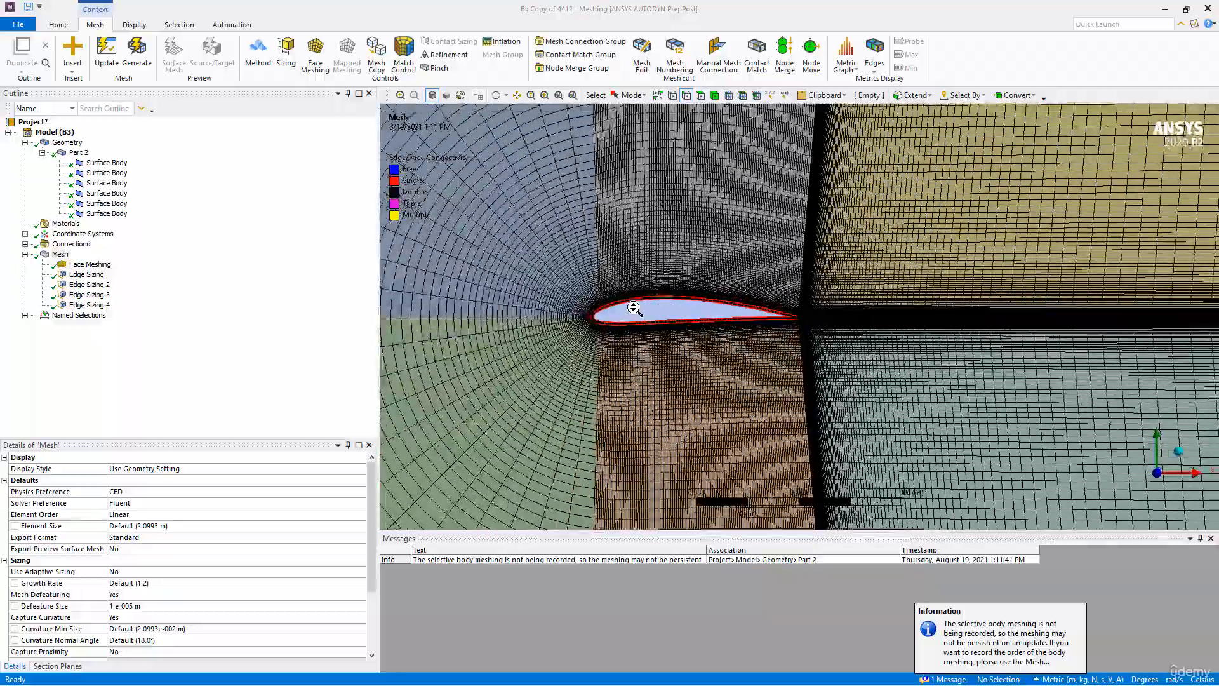
pyautogui.scroll(-5, 634, 308)
pyautogui.scroll(10, 633, 308)
pyautogui.scroll(3, 633, 308)
pyautogui.scroll(6, 797, 340)
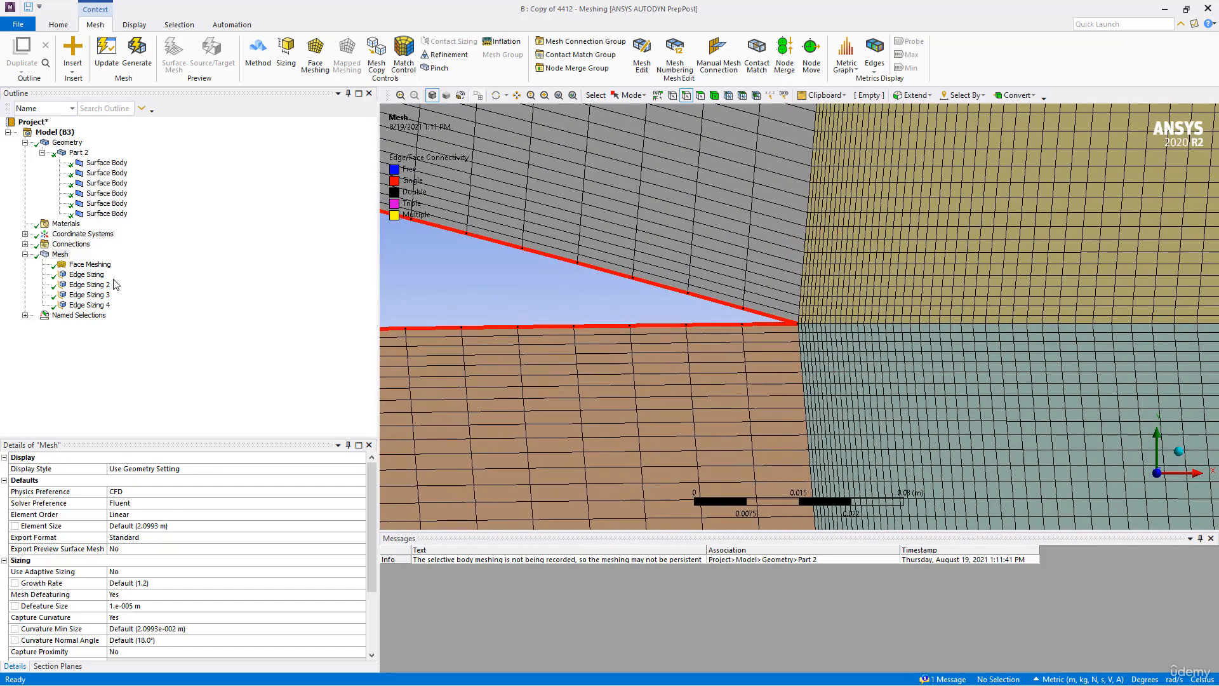
# - Set the number of divisions of Edge Sizing 2, the airfoil edge sizing, to 150
pyautogui.click(90, 296)
pyautogui.click(89, 285)
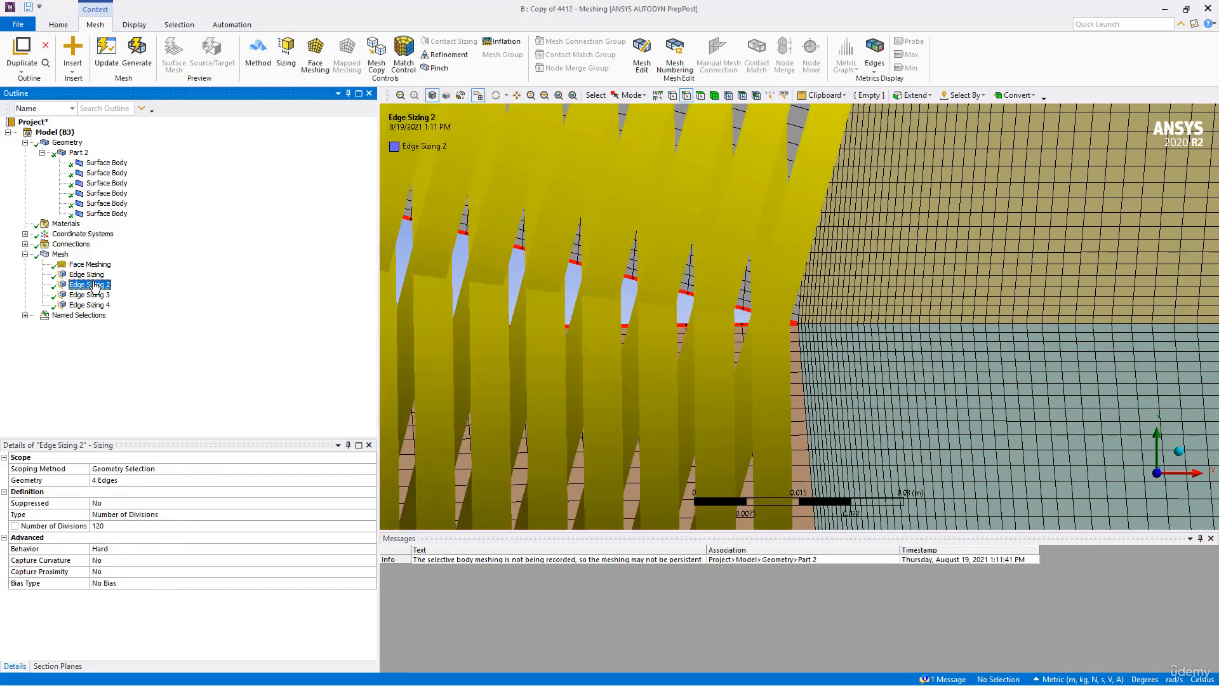
pyautogui.click(115, 526)
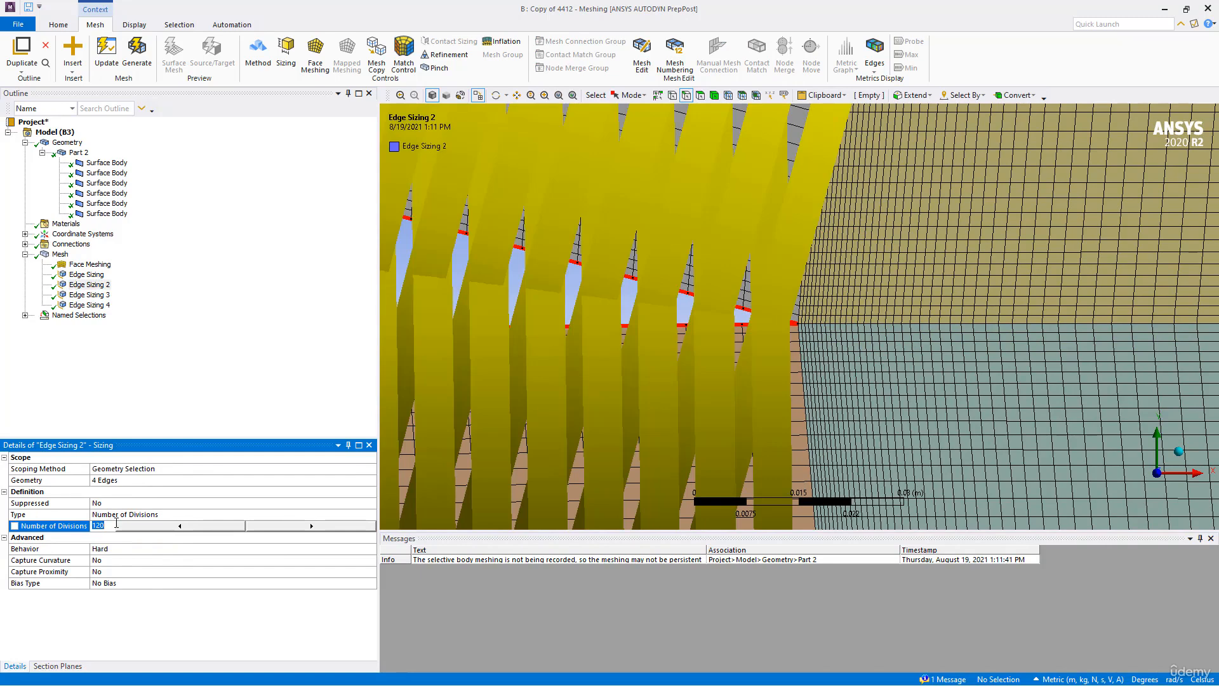
pyautogui.press('Return')
# - Apply the long-to-short bias type to Edge Sizing 2
pyautogui.click(164, 582)
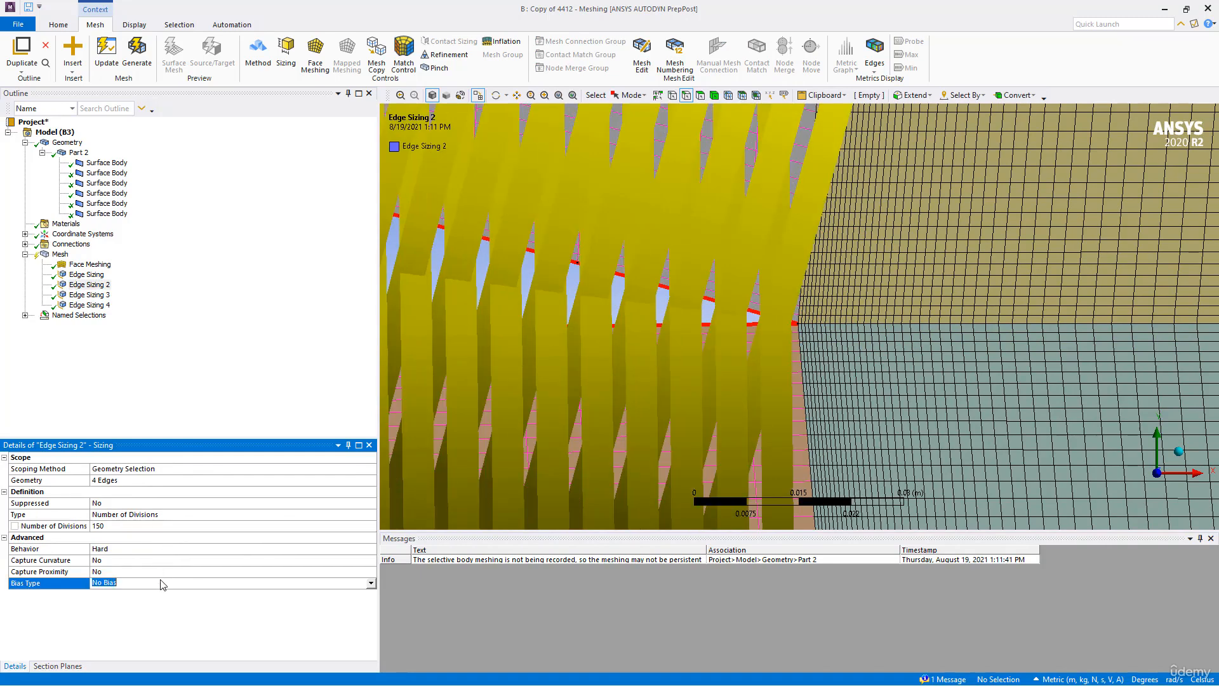
pyautogui.click(299, 552)
pyautogui.click(298, 561)
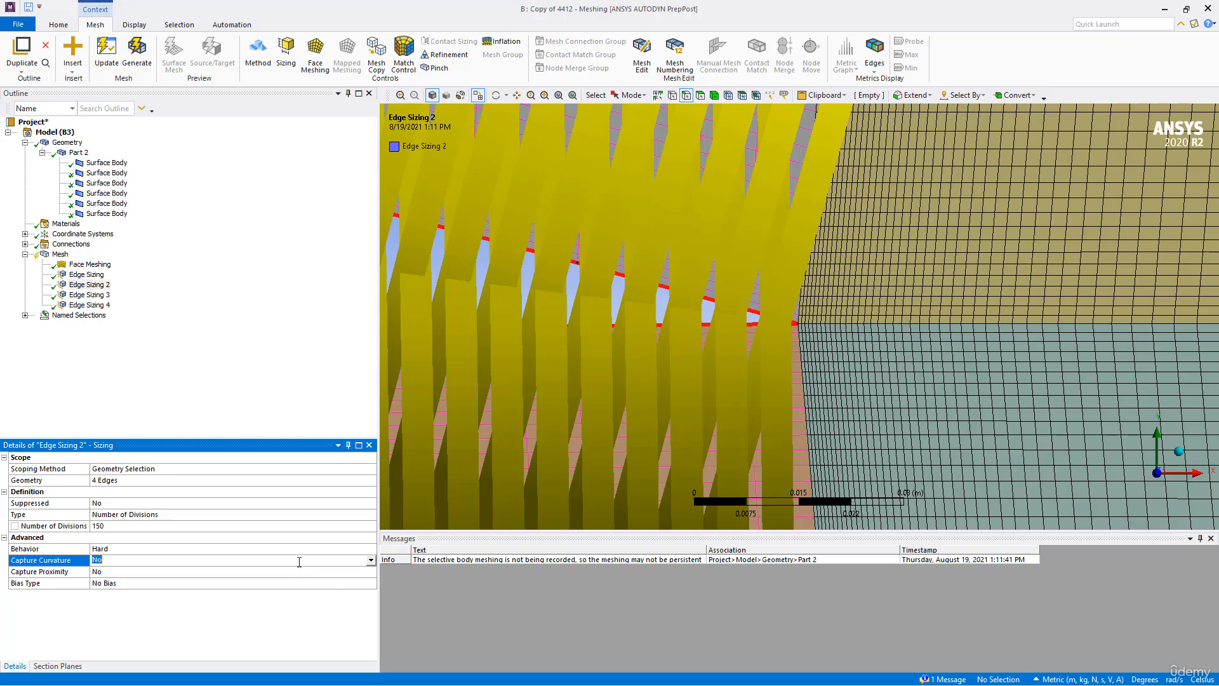
pyautogui.click(365, 580)
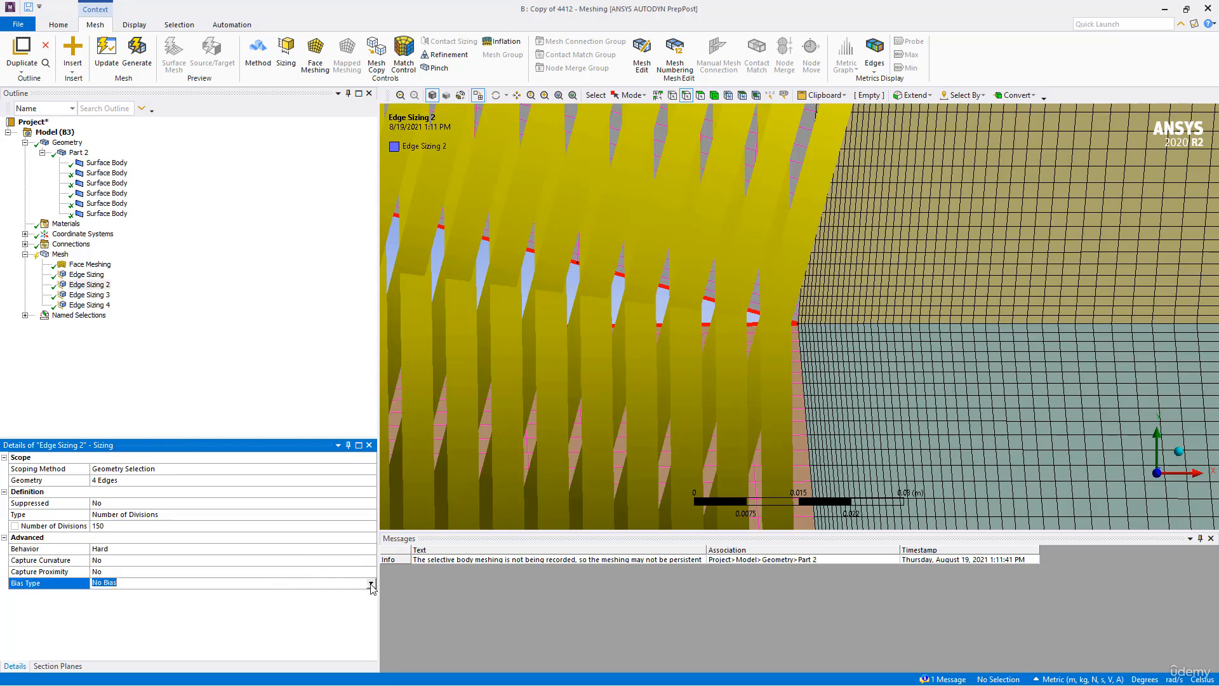
pyautogui.click(371, 582)
pyautogui.click(138, 594)
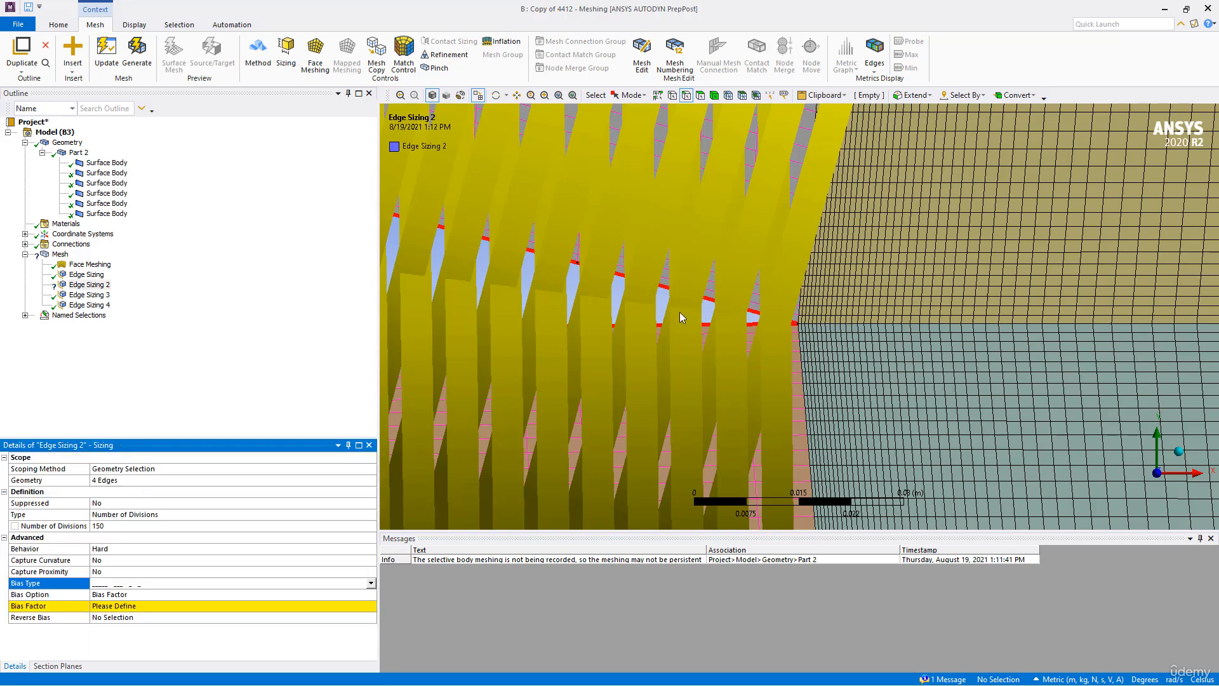
# - Try to give Edge Sizing 2 a bias factor of 500 and generate the mesh
pyautogui.scroll(-10, 767, 336)
pyautogui.scroll(-4, 773, 332)
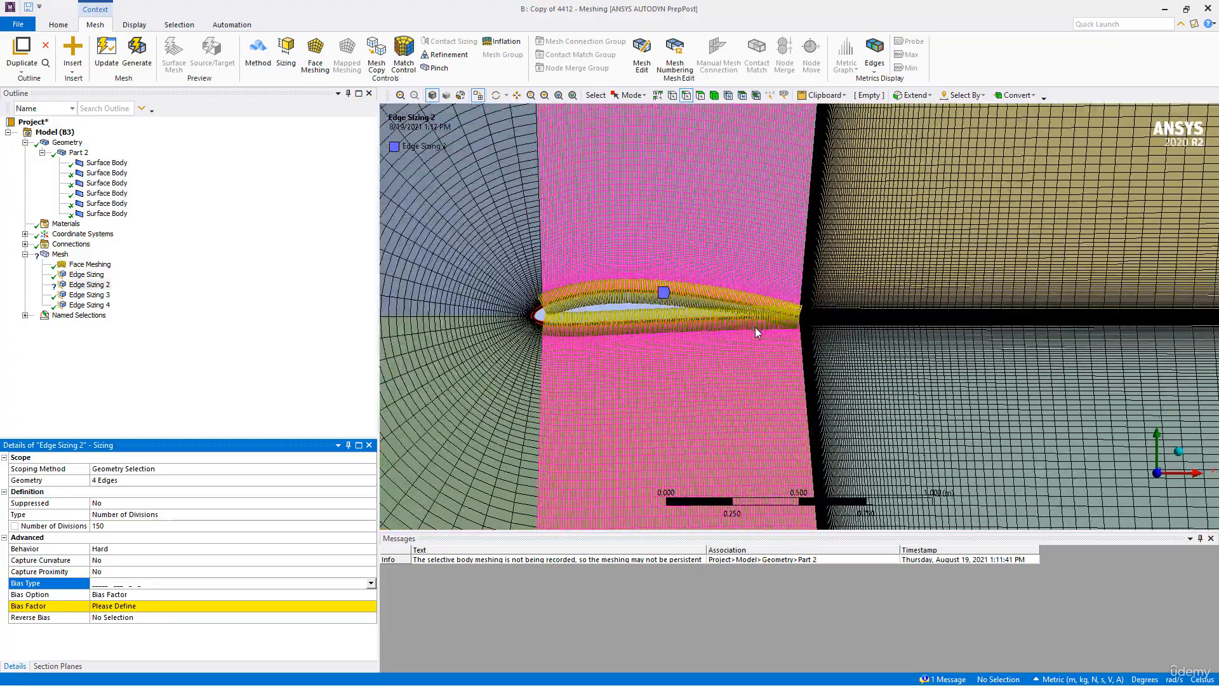
pyautogui.click(118, 617)
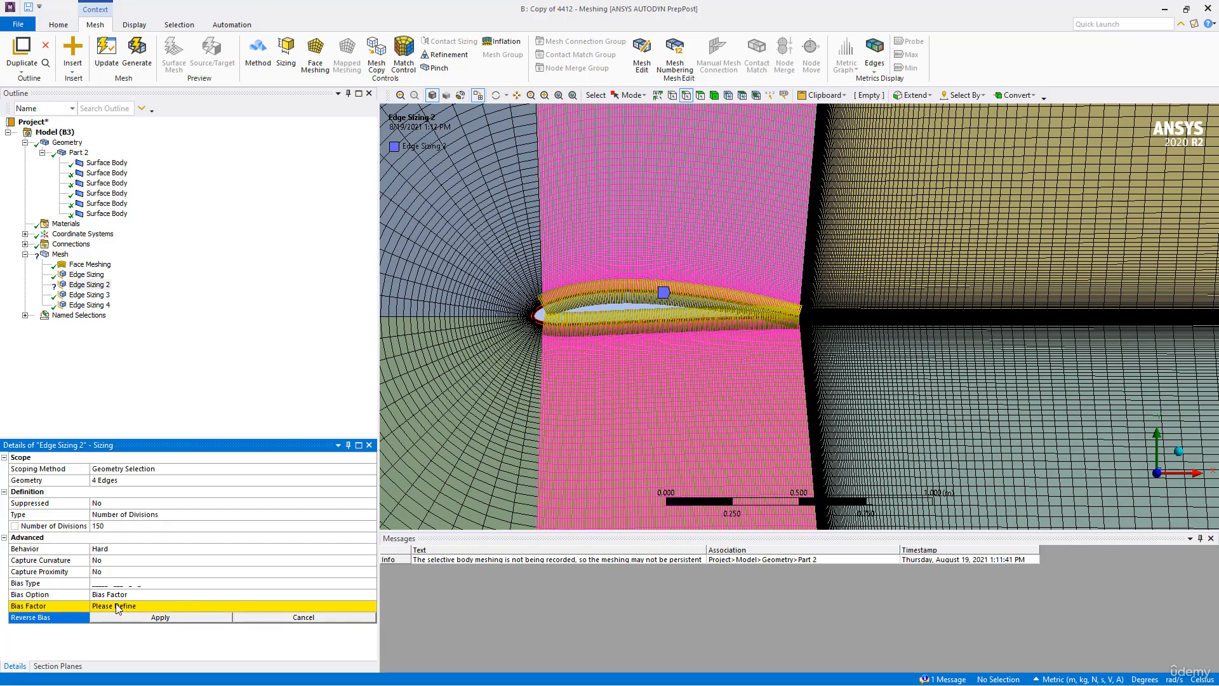
pyautogui.click(122, 595)
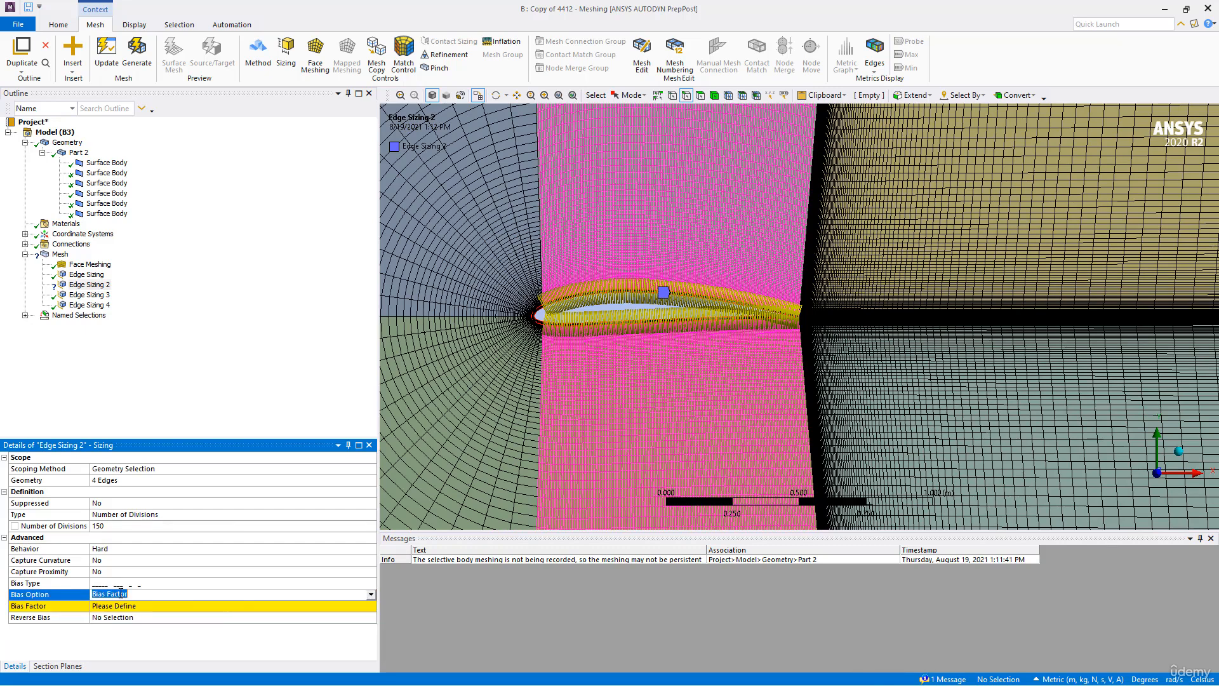
pyautogui.write('500')
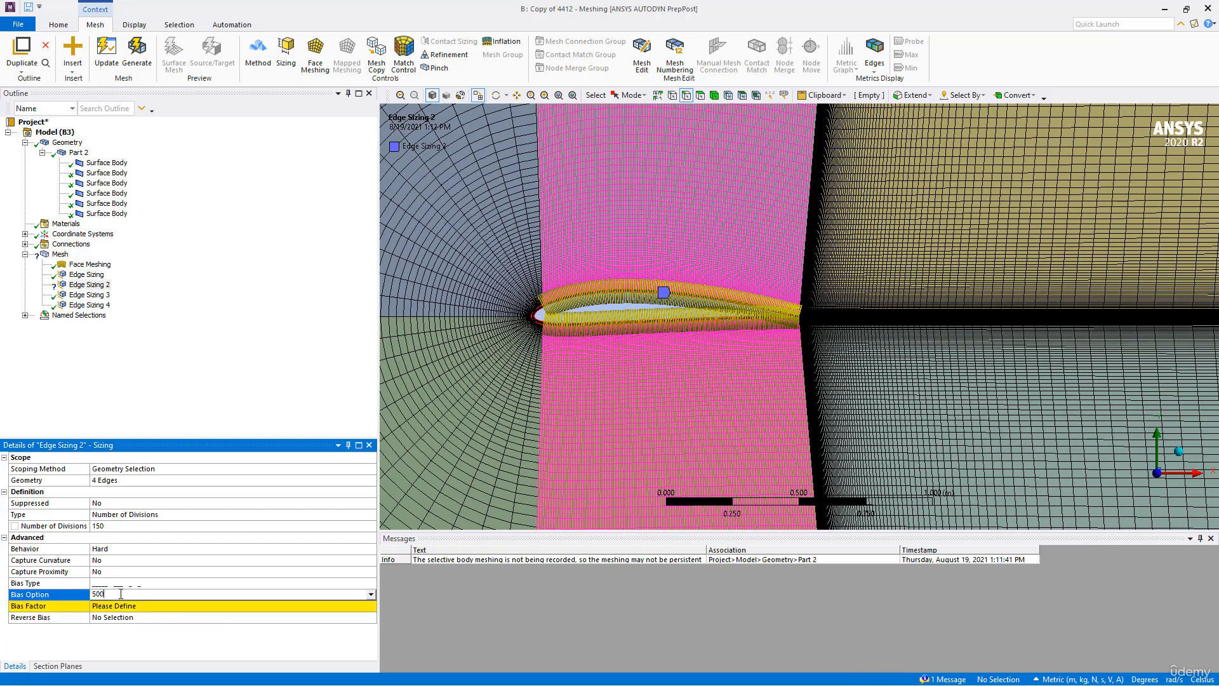
pyautogui.scroll(10, 733, 273)
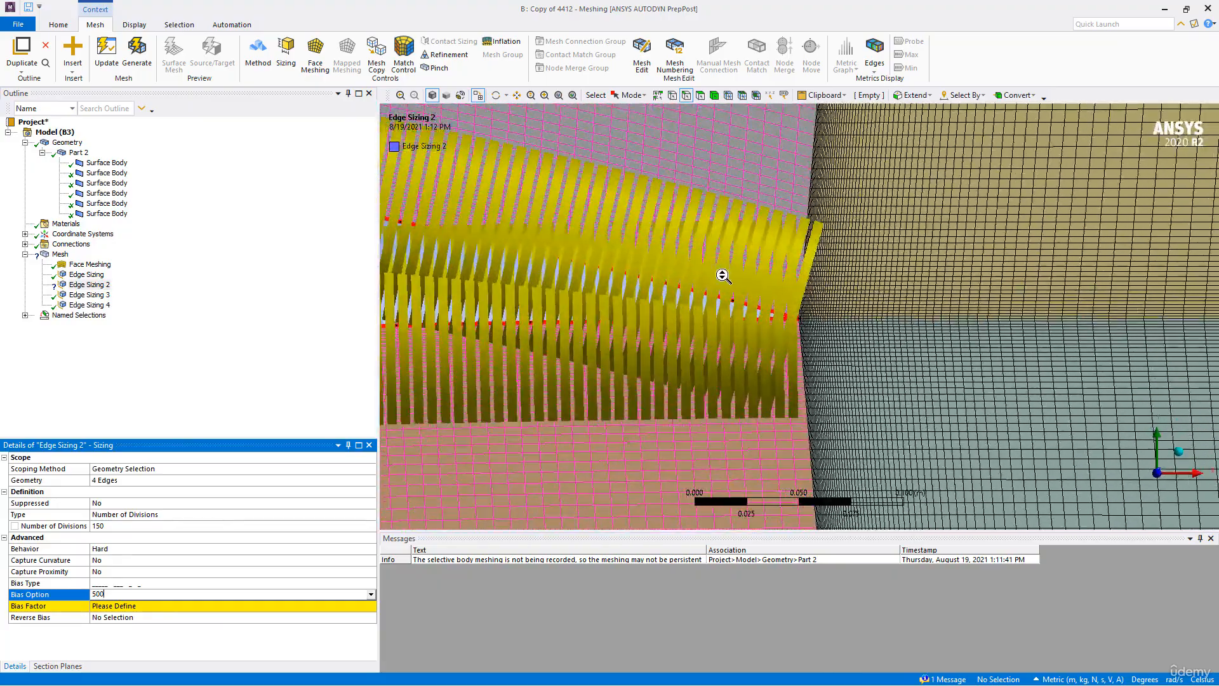
pyautogui.click(143, 56)
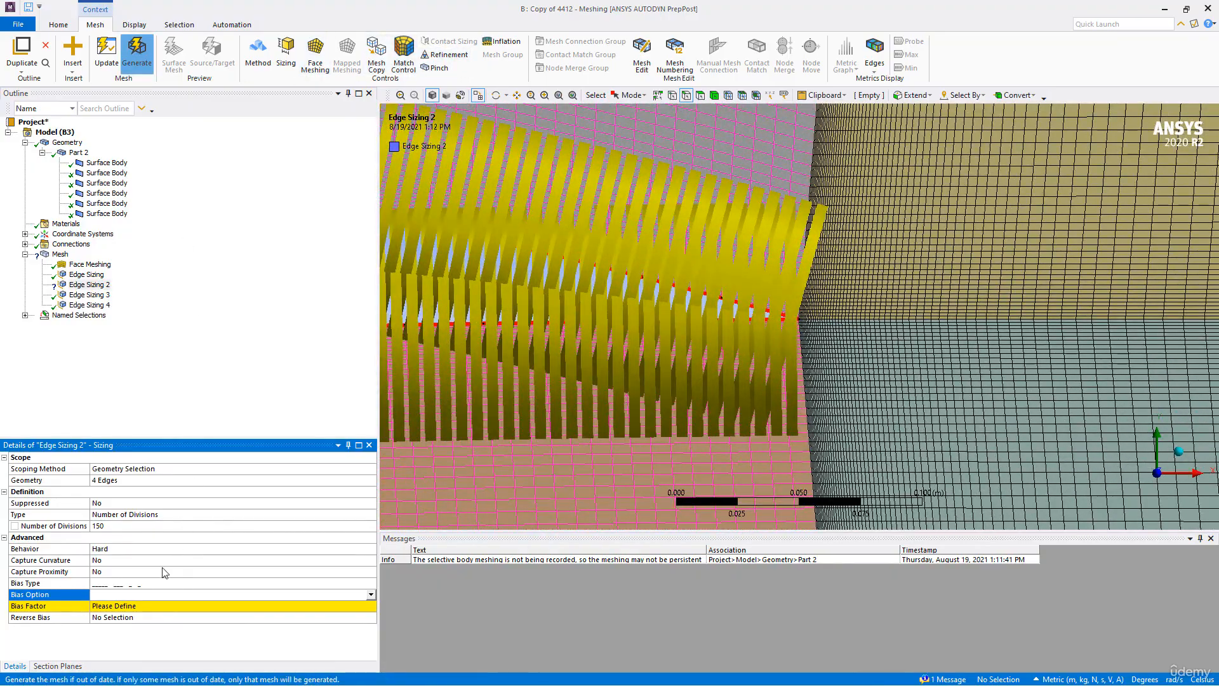
# - Define a bias factor of 500 for Edge Sizing 2 and regenerate the mesh to compare the cells above and below the trailing edge
pyautogui.click(90, 285)
pyautogui.click(117, 608)
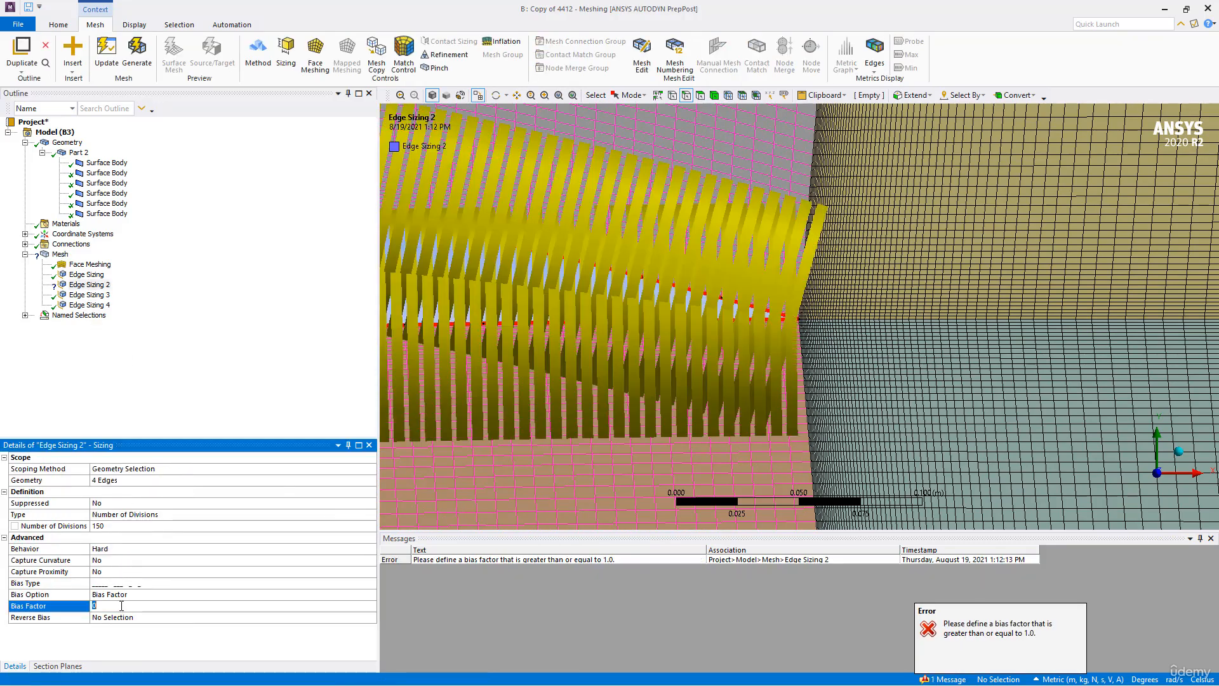
pyautogui.write('500')
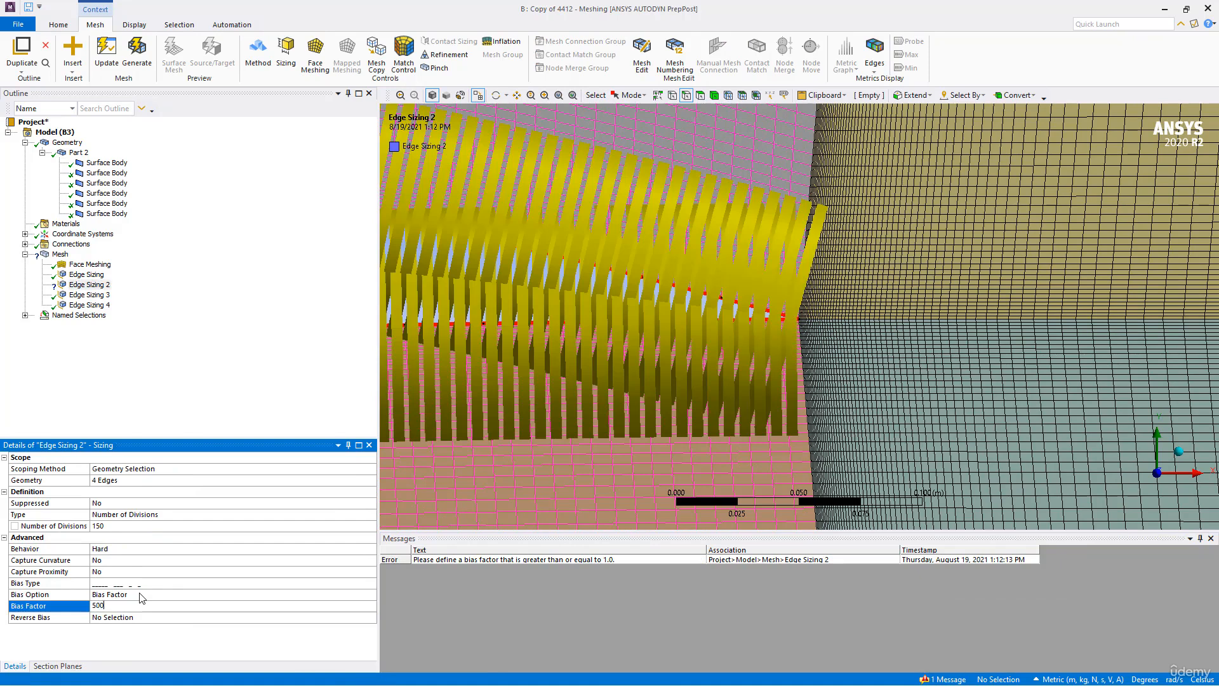
pyautogui.press('Return')
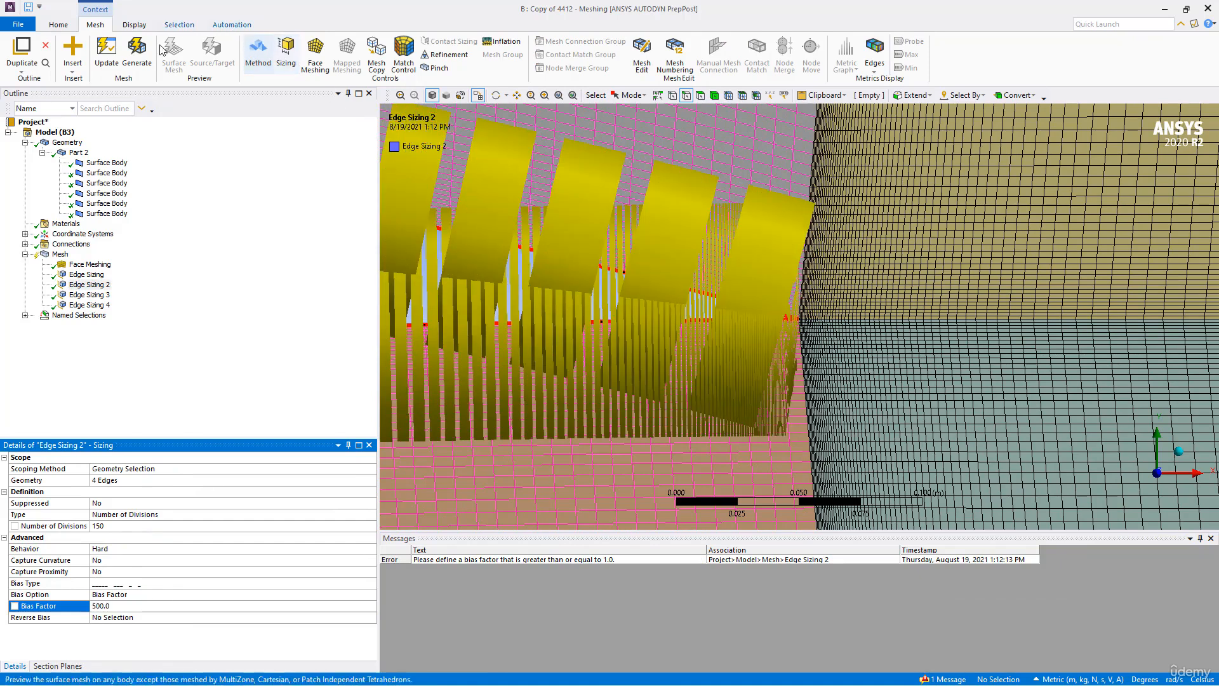
pyautogui.click(136, 54)
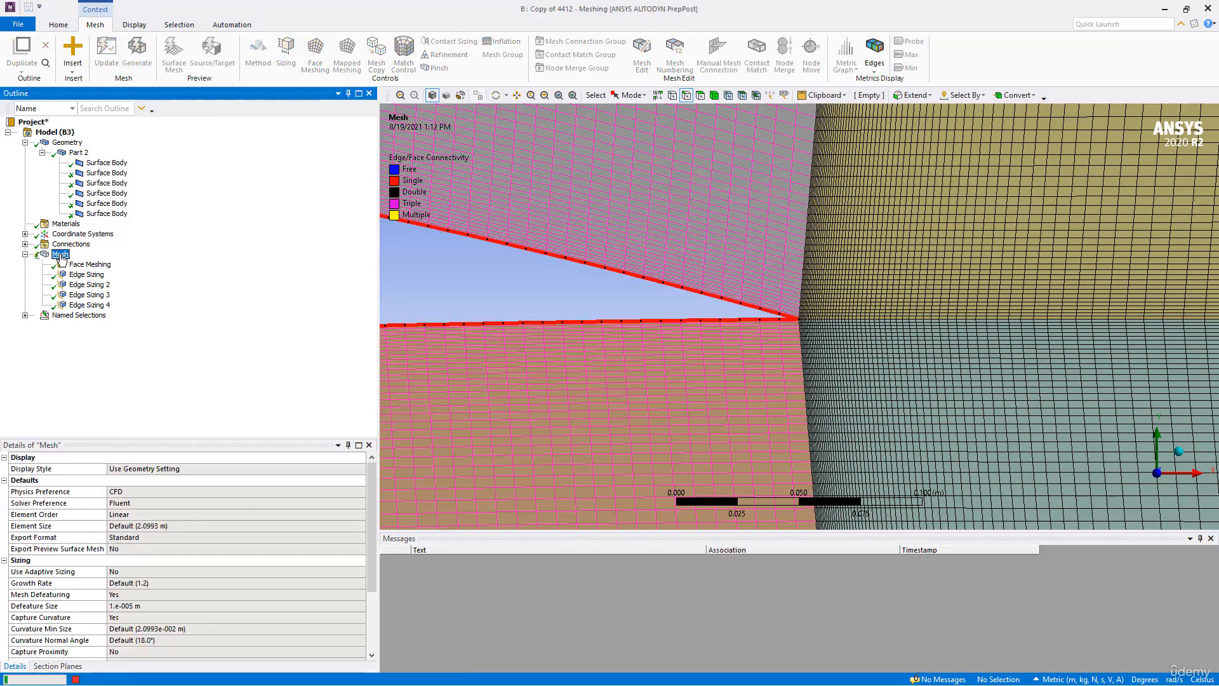
pyautogui.scroll(-5, 655, 292)
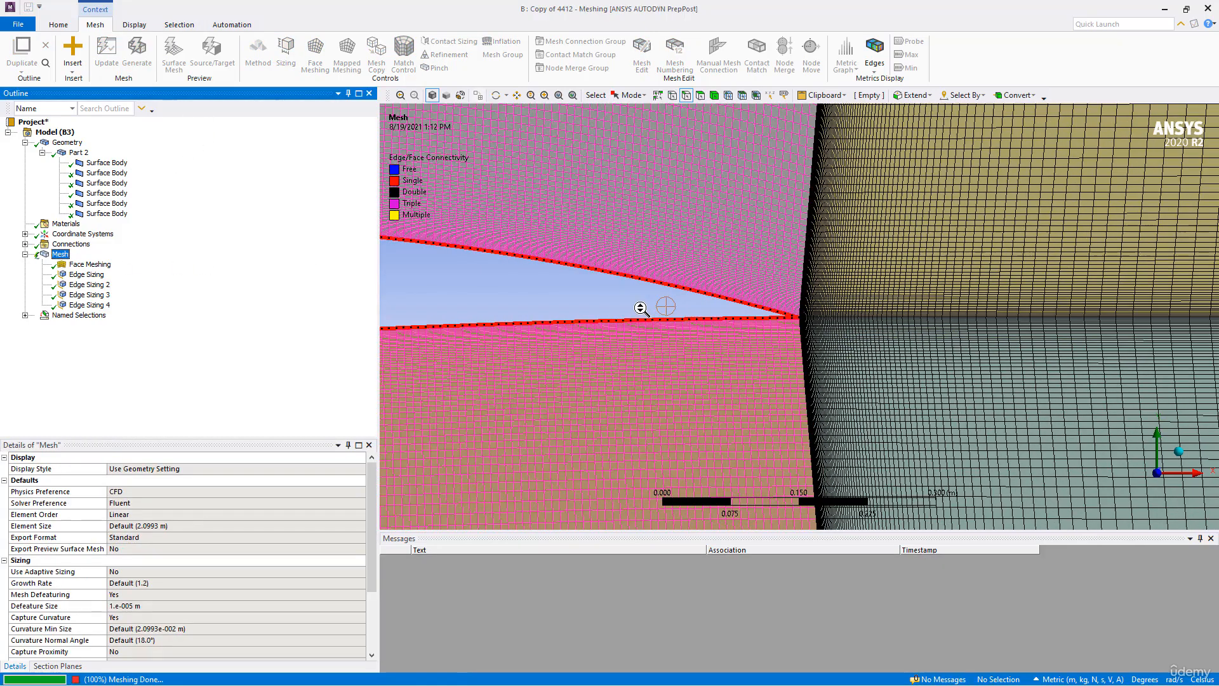
pyautogui.scroll(10, 654, 306)
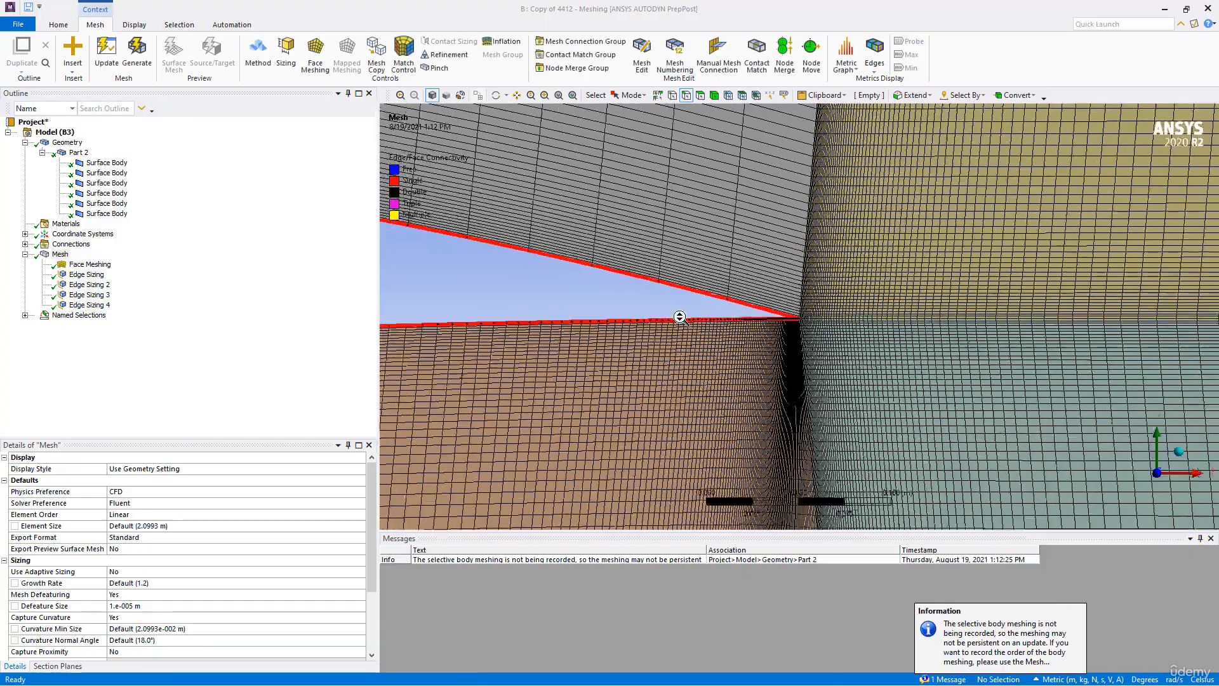
pyautogui.scroll(6, 682, 339)
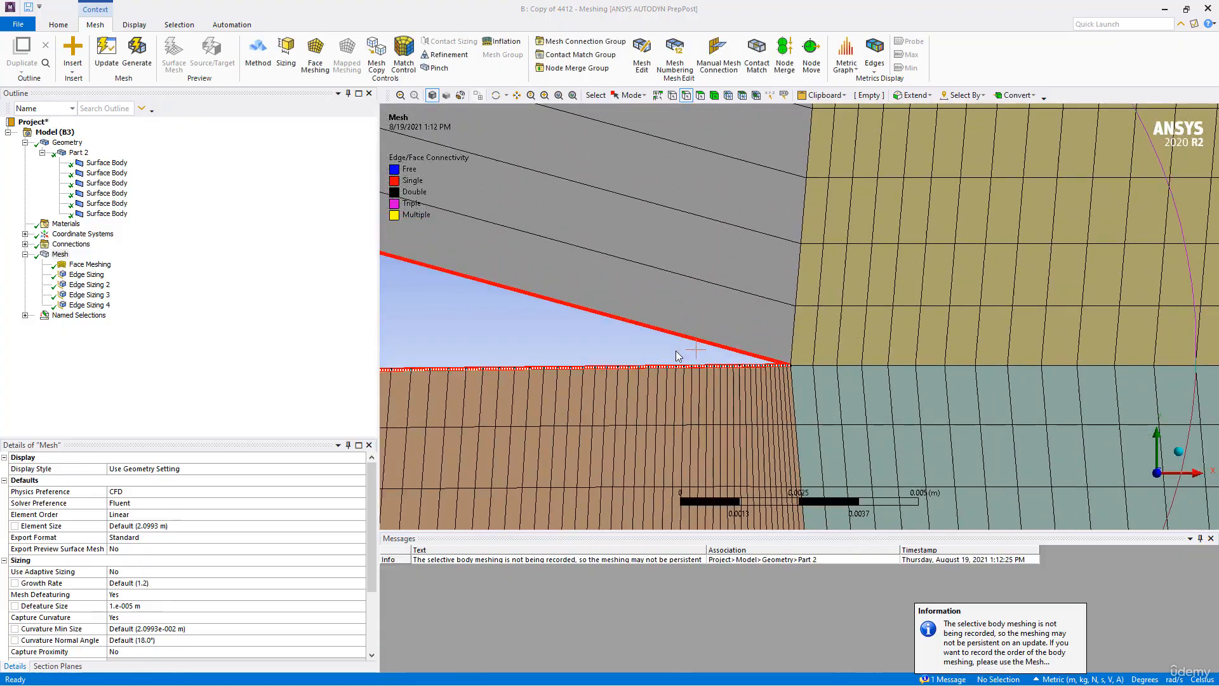
# - Set the bias factor of Edge Sizing 2 to 100
pyautogui.click(88, 285)
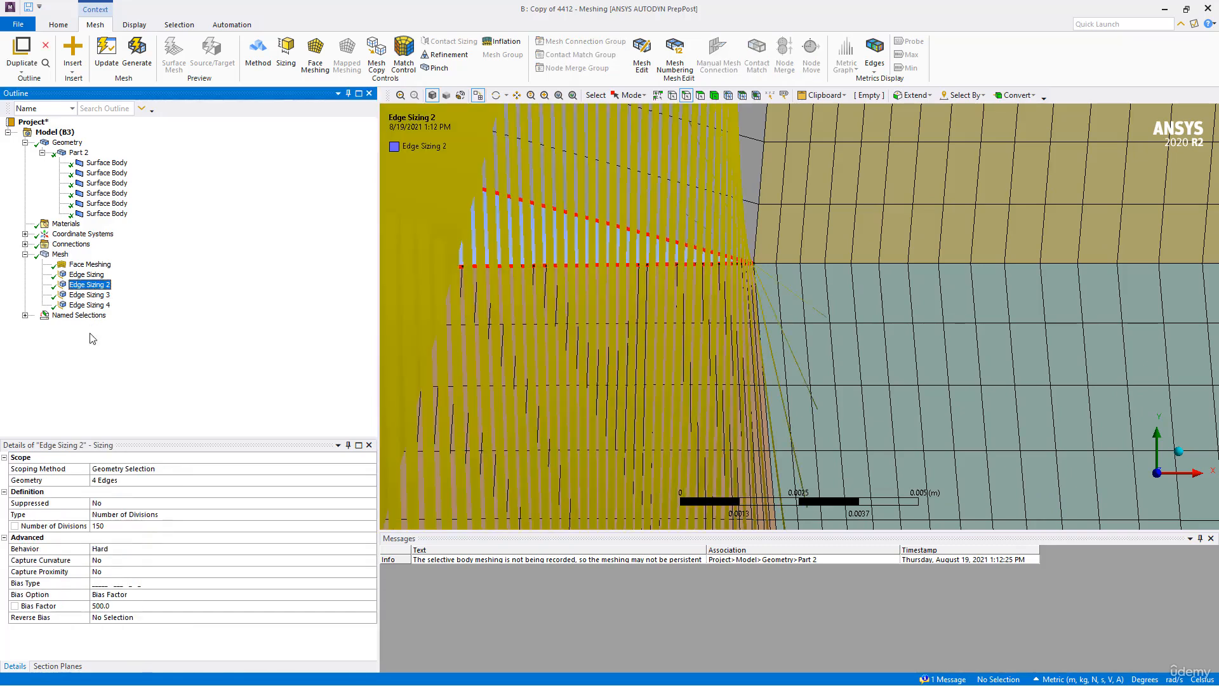
pyautogui.click(124, 607)
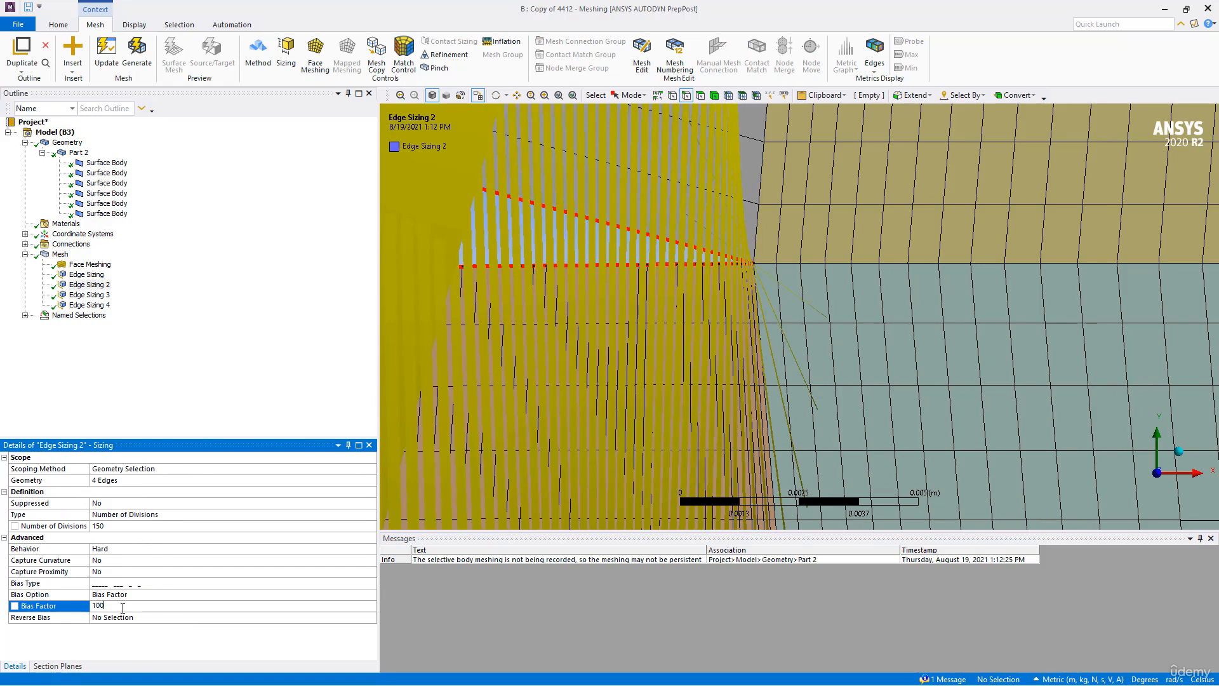
pyautogui.press('BackSpace')
pyautogui.press('BackSpace')
# - Reverse the Edge Sizing 2 bias on the airfoil's upper edge and regenerate the mesh
pyautogui.click(116, 617)
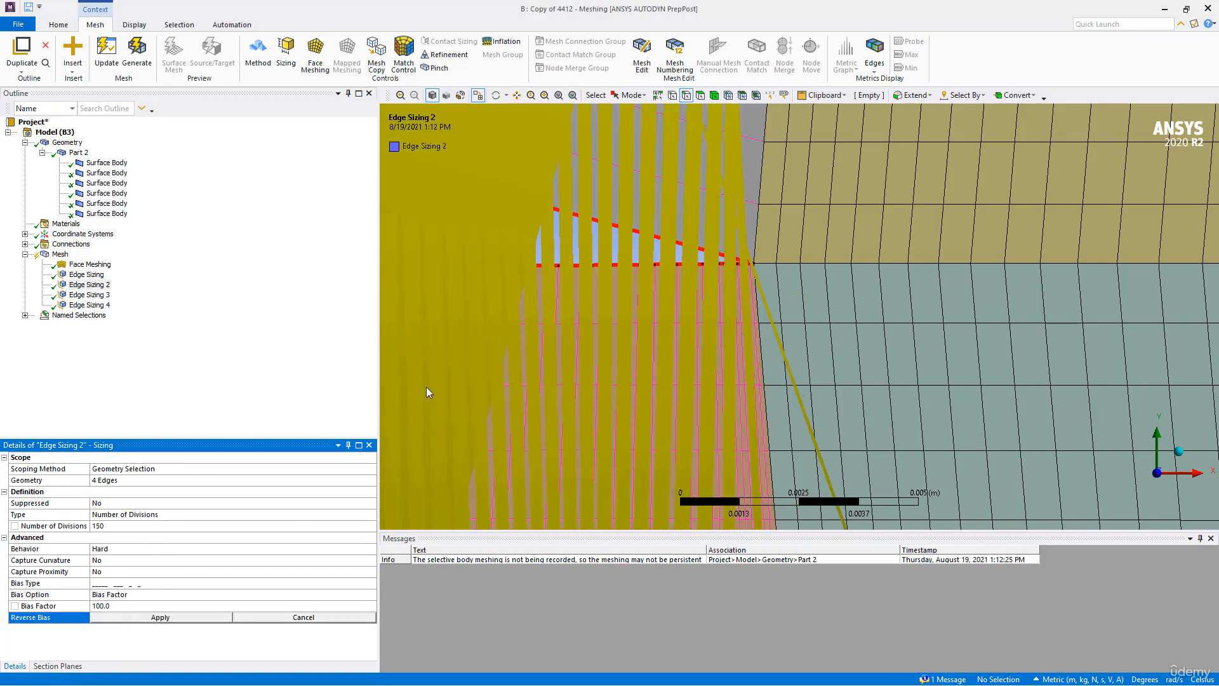
pyautogui.click(669, 247)
pyautogui.click(160, 617)
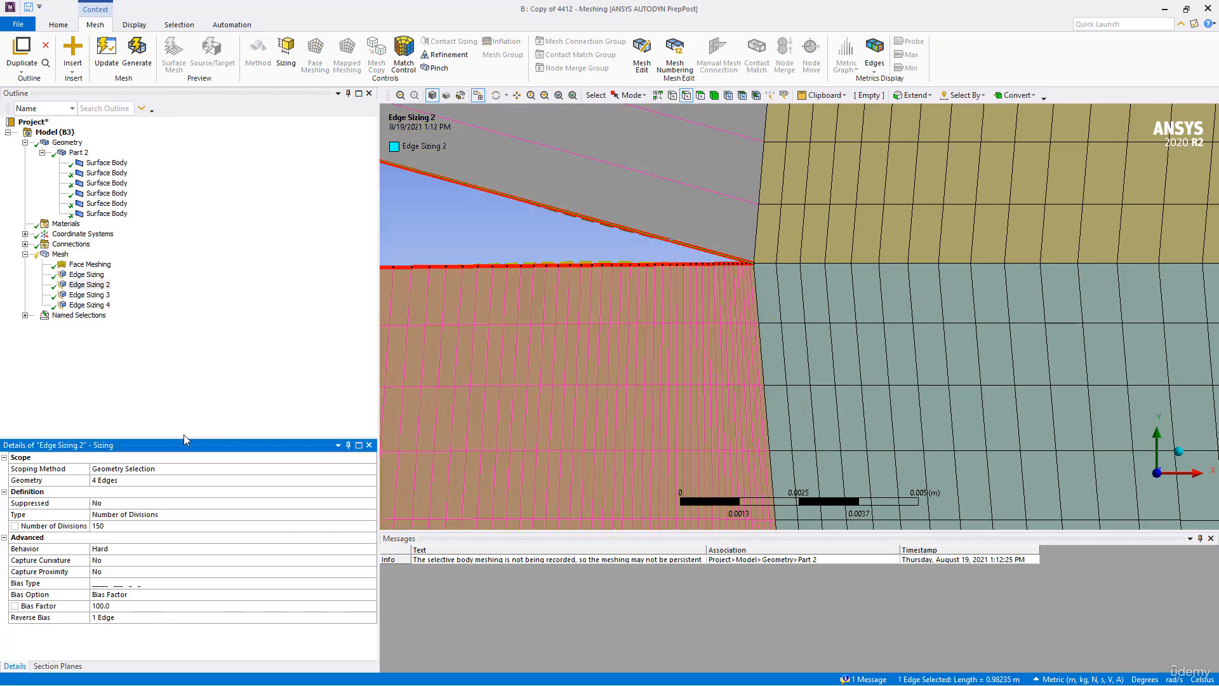
pyautogui.click(137, 52)
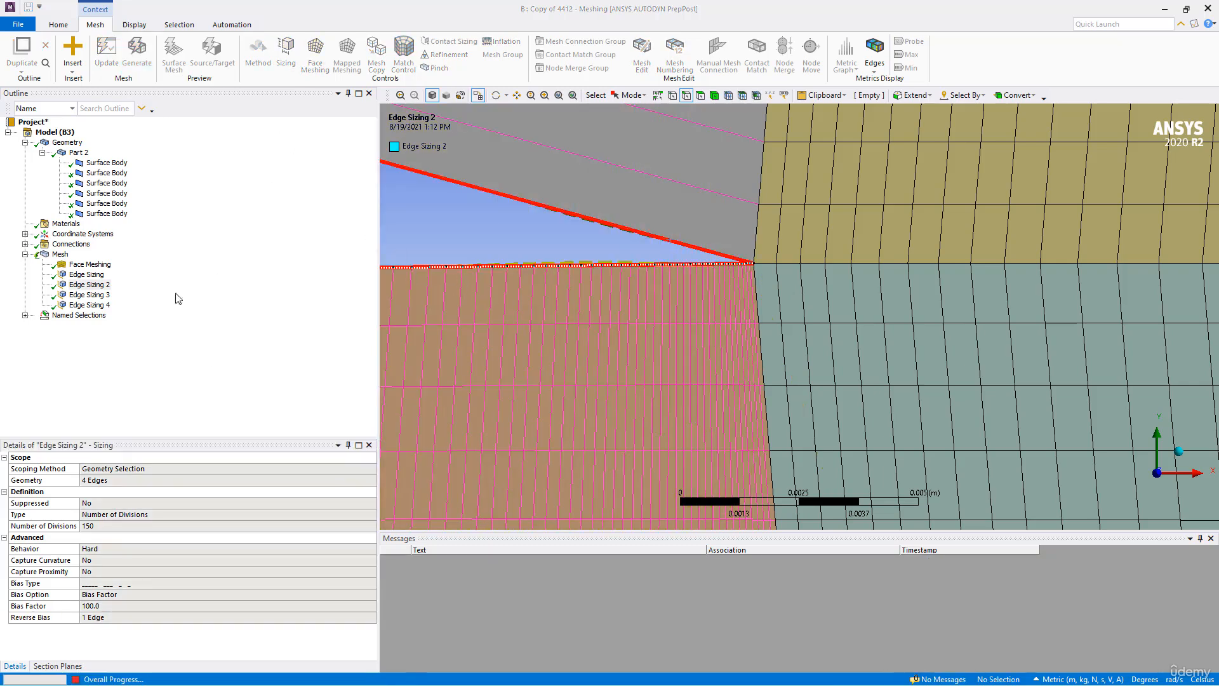
pyautogui.click(74, 245)
pyautogui.click(62, 254)
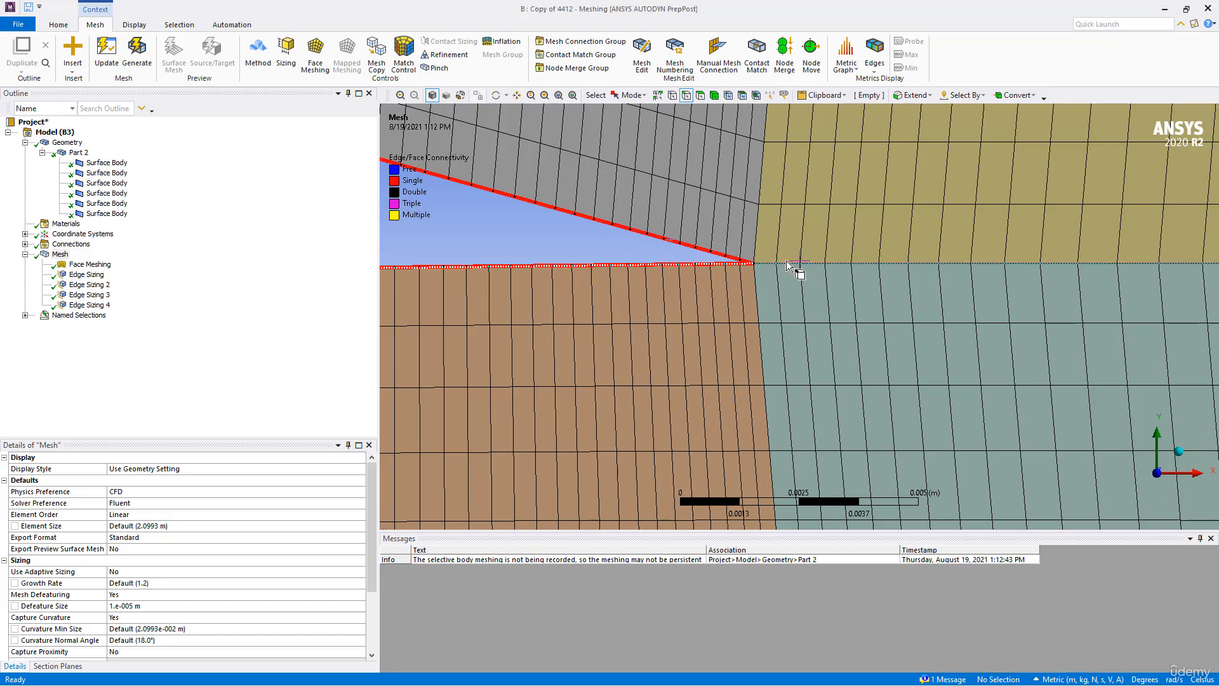
# - Set the bias factor of Edge Sizing 4, the wake edge sizing, to 2500
pyautogui.click(89, 295)
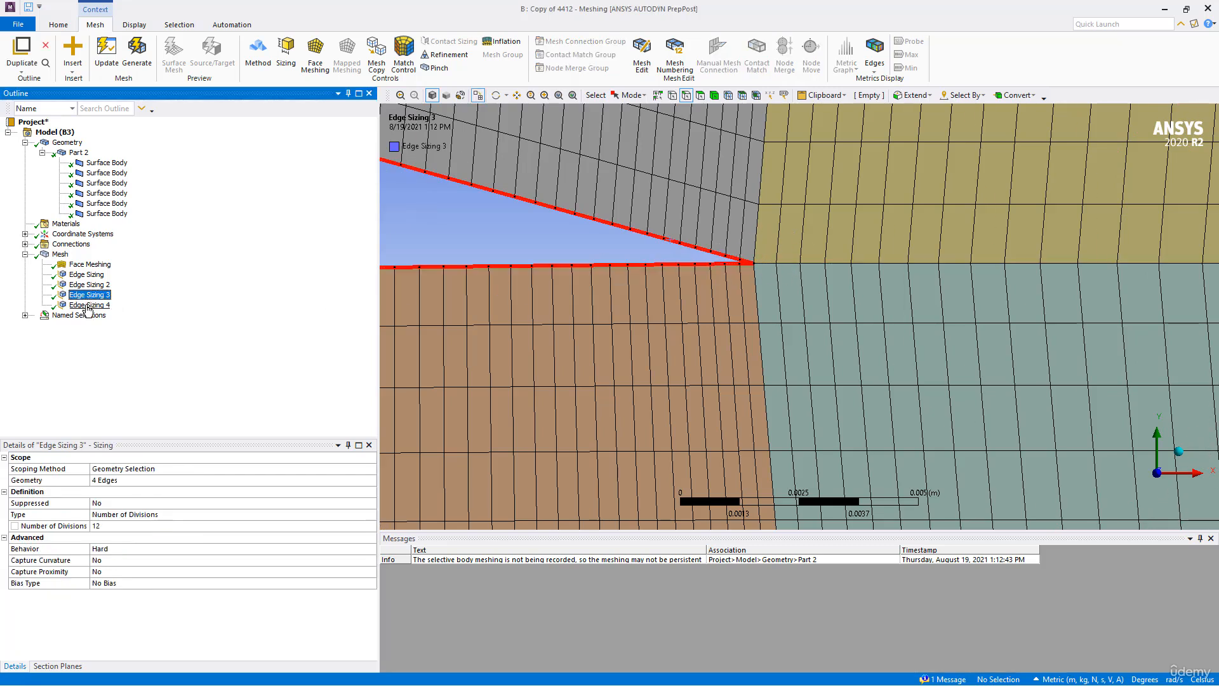
pyautogui.click(89, 306)
pyautogui.click(113, 606)
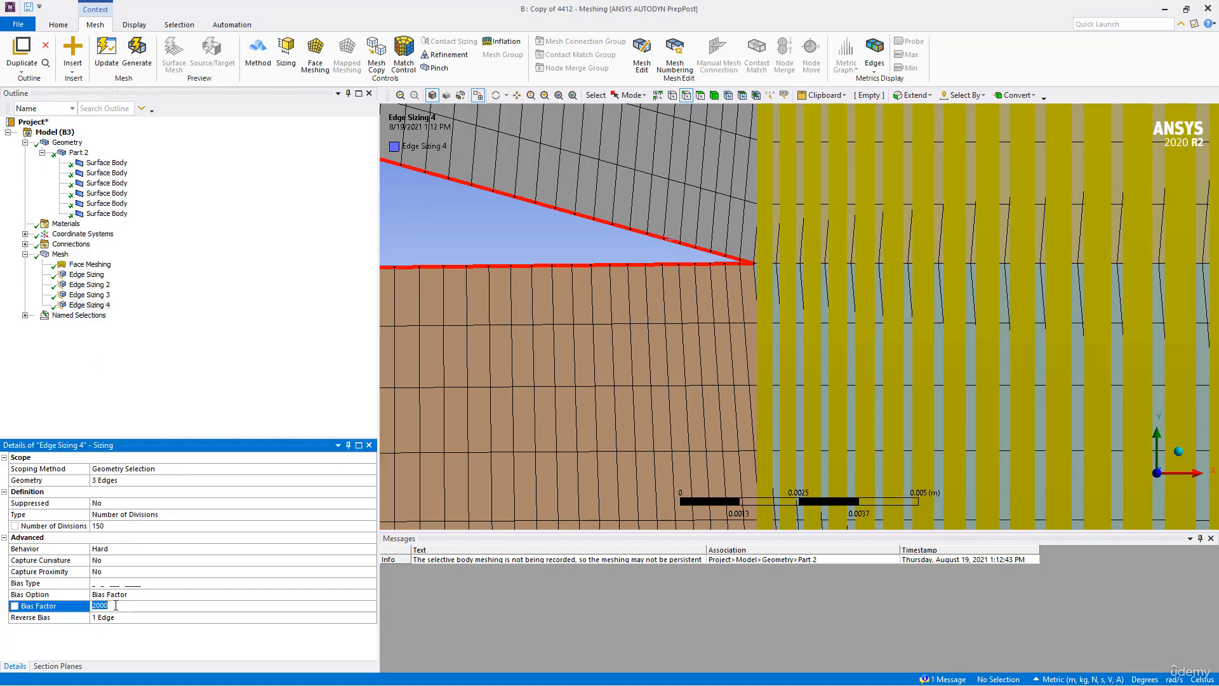
pyautogui.write('2500')
pyautogui.press('Return')
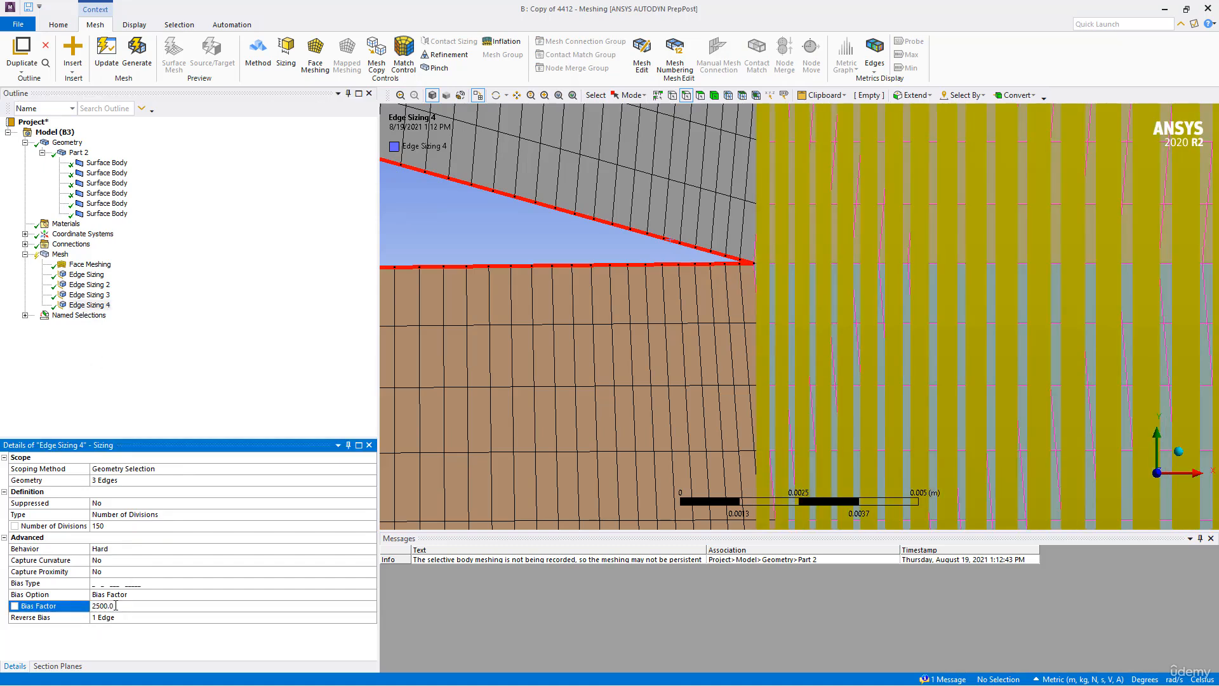
# - Regenerate the mesh and check the cells at the airfoil's trailing edge and around its leading edge
pyautogui.click(137, 51)
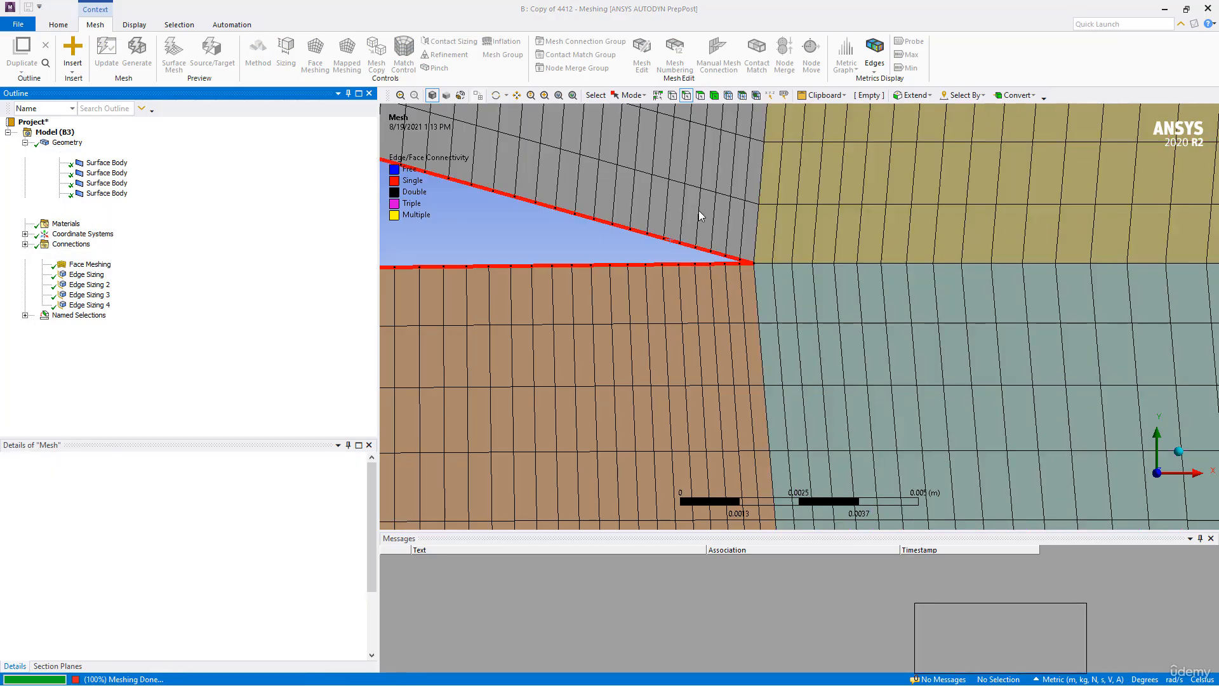
pyautogui.scroll(-6, 730, 267)
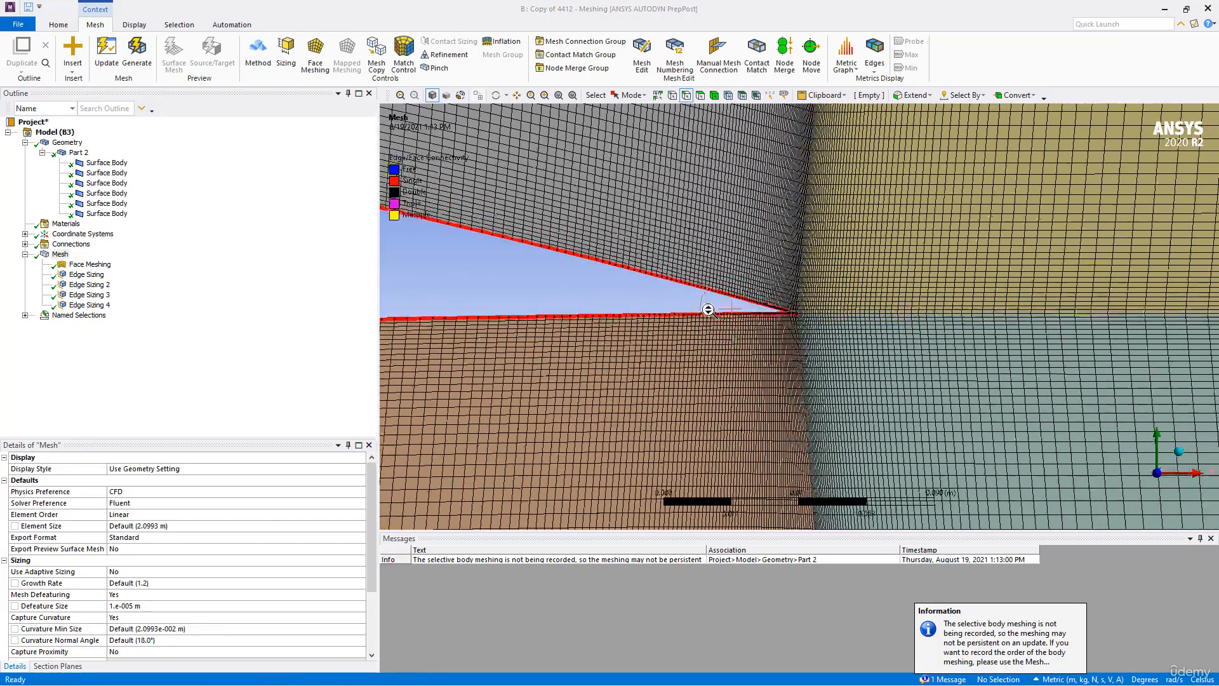
pyautogui.scroll(-6, 661, 318)
pyautogui.scroll(8, 784, 321)
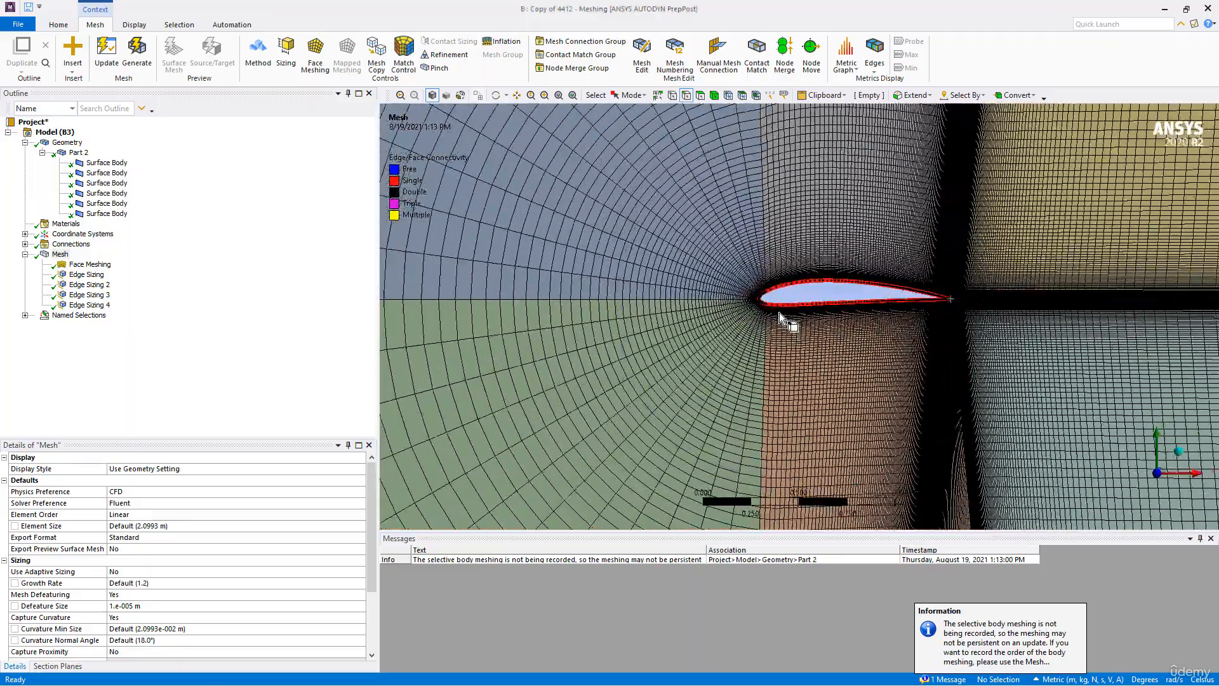
pyautogui.scroll(5, 735, 294)
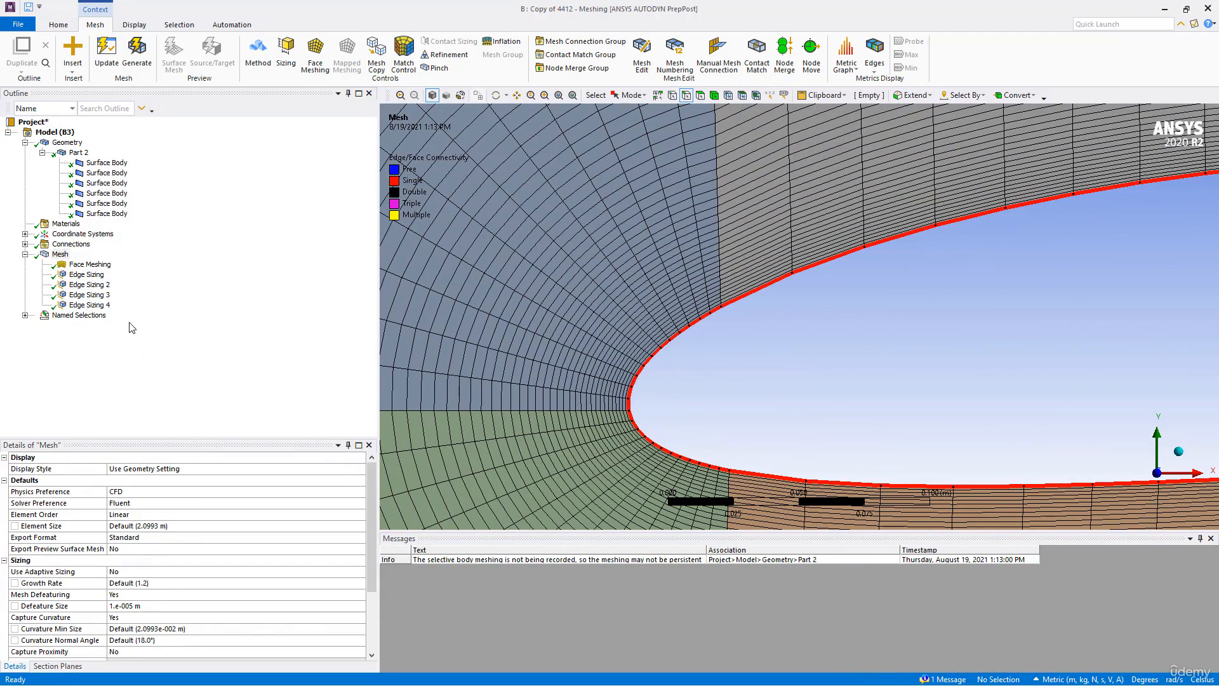
# - Review the face meshing and the four edge sizings one by one against the mesh around the airfoil
pyautogui.click(89, 285)
pyautogui.click(92, 265)
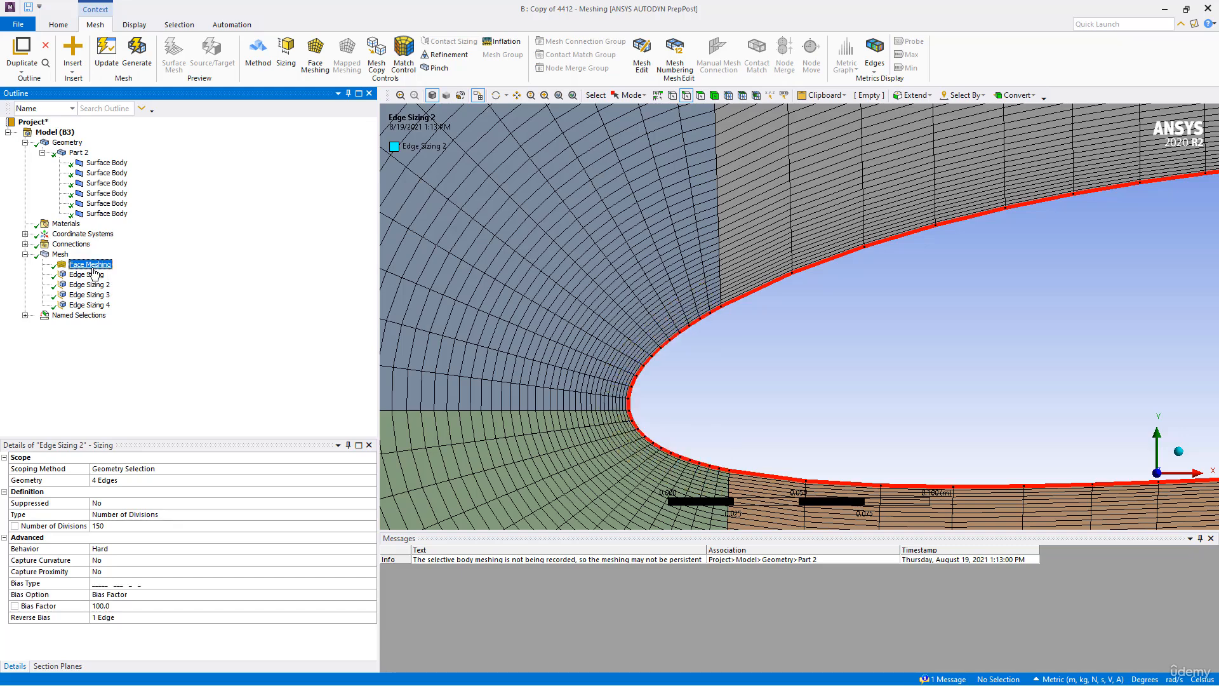
pyautogui.click(89, 274)
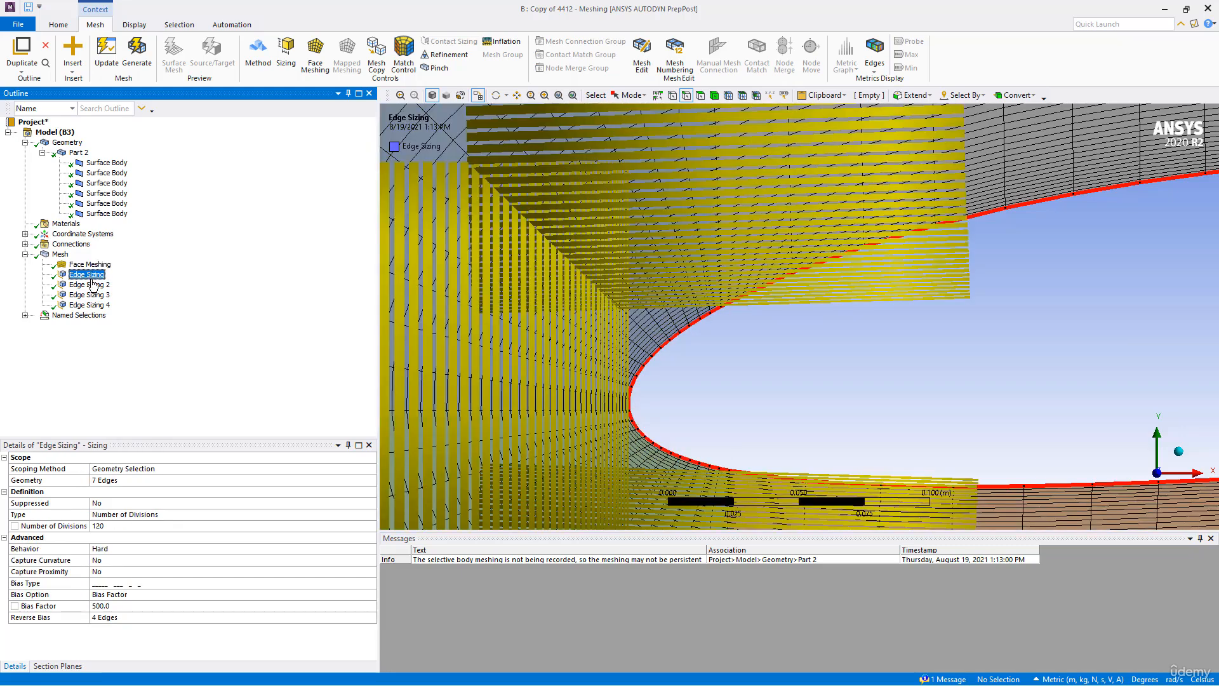
pyautogui.click(92, 285)
pyautogui.click(89, 296)
pyautogui.click(87, 305)
pyautogui.scroll(-8, 1029, 449)
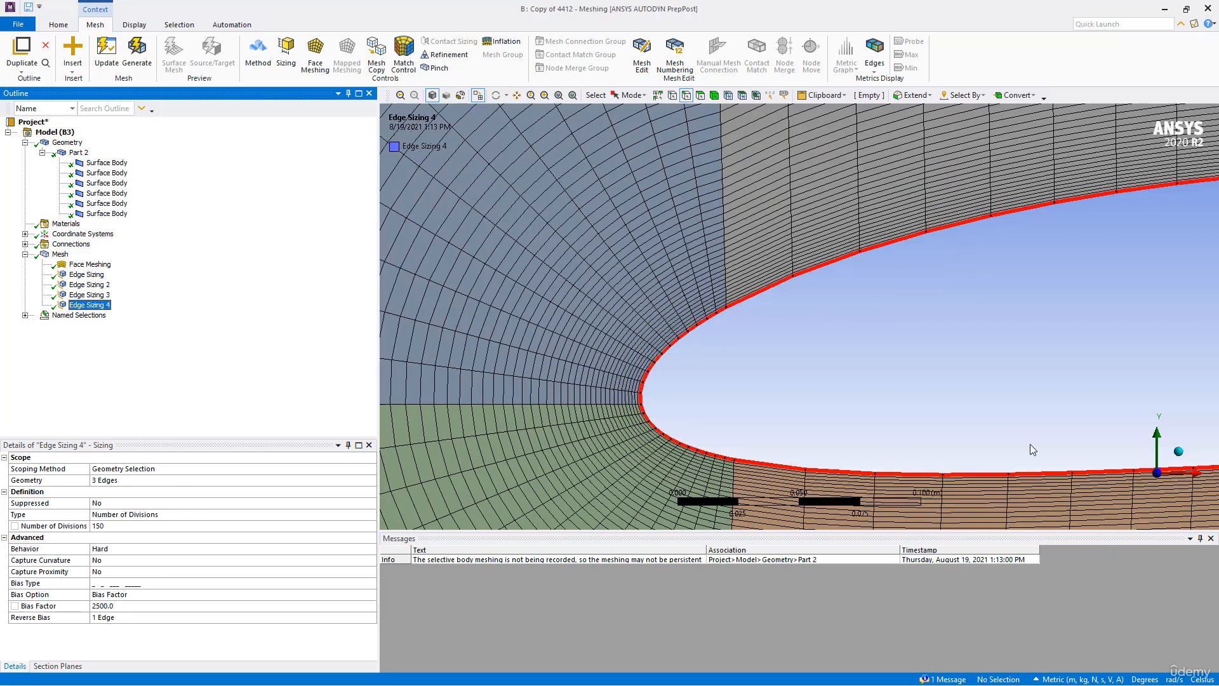
pyautogui.click(101, 296)
pyautogui.click(89, 286)
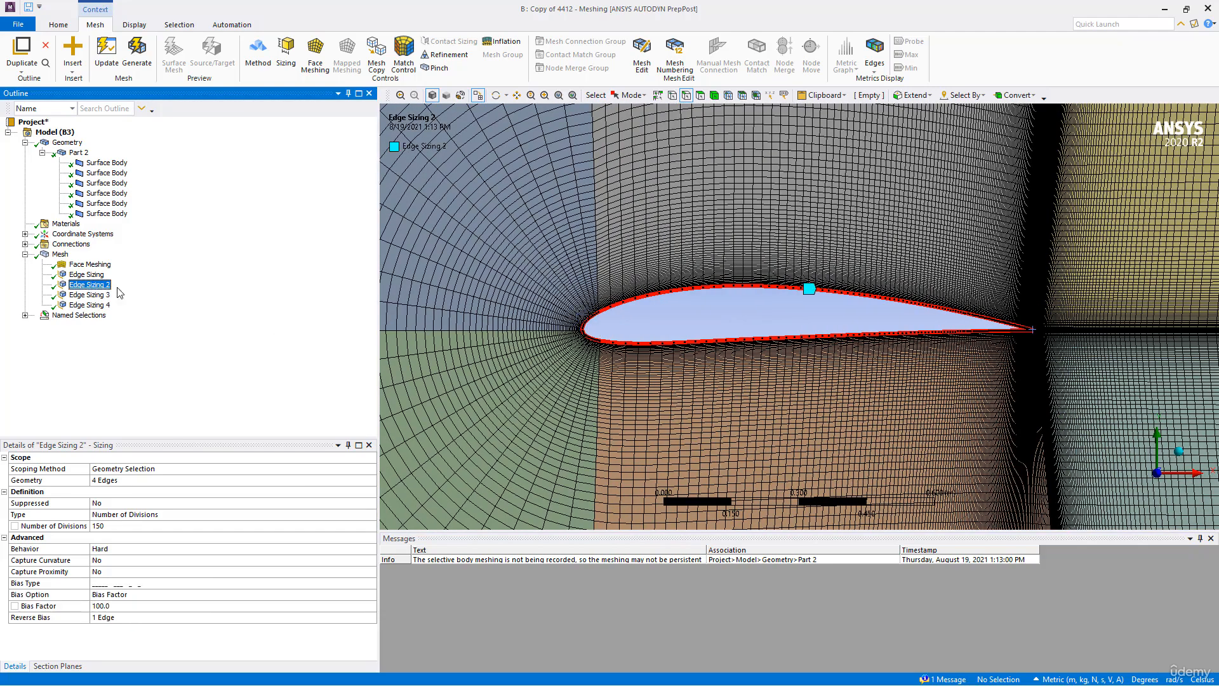
pyautogui.scroll(8, 721, 379)
pyautogui.scroll(-8, 589, 316)
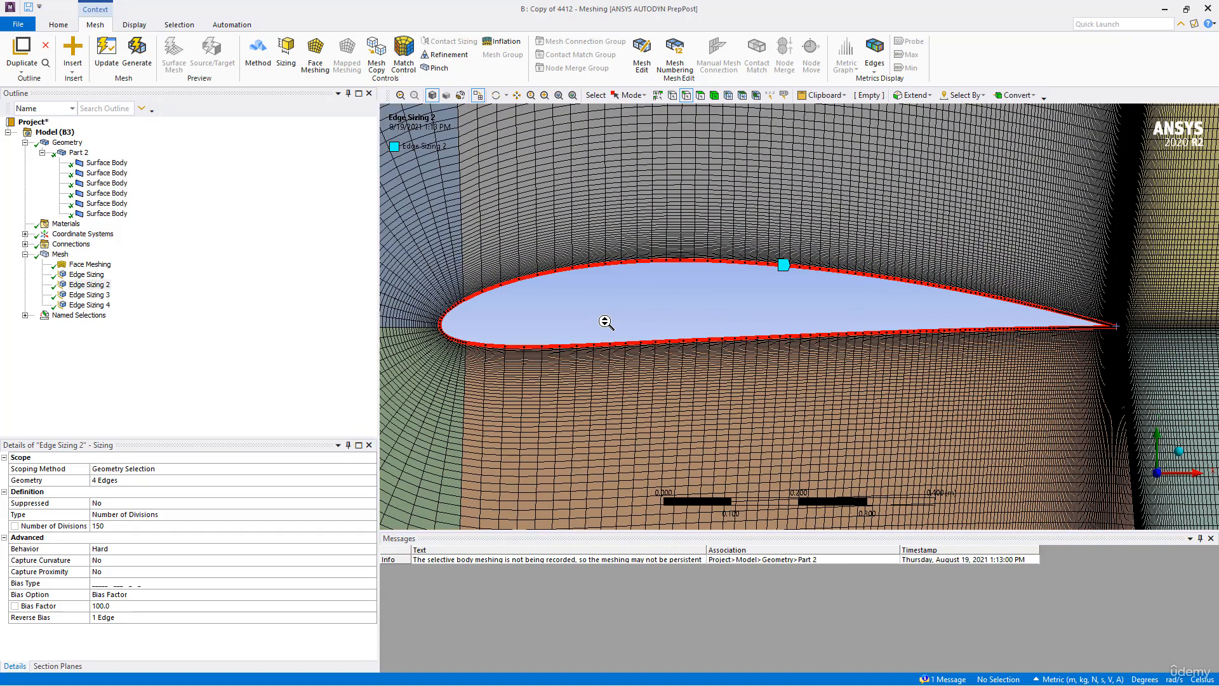
# - Check which edges Edge Sizing 2 is scoped to, leaving its geometry selection as it is
pyautogui.click(163, 485)
pyautogui.click(213, 348)
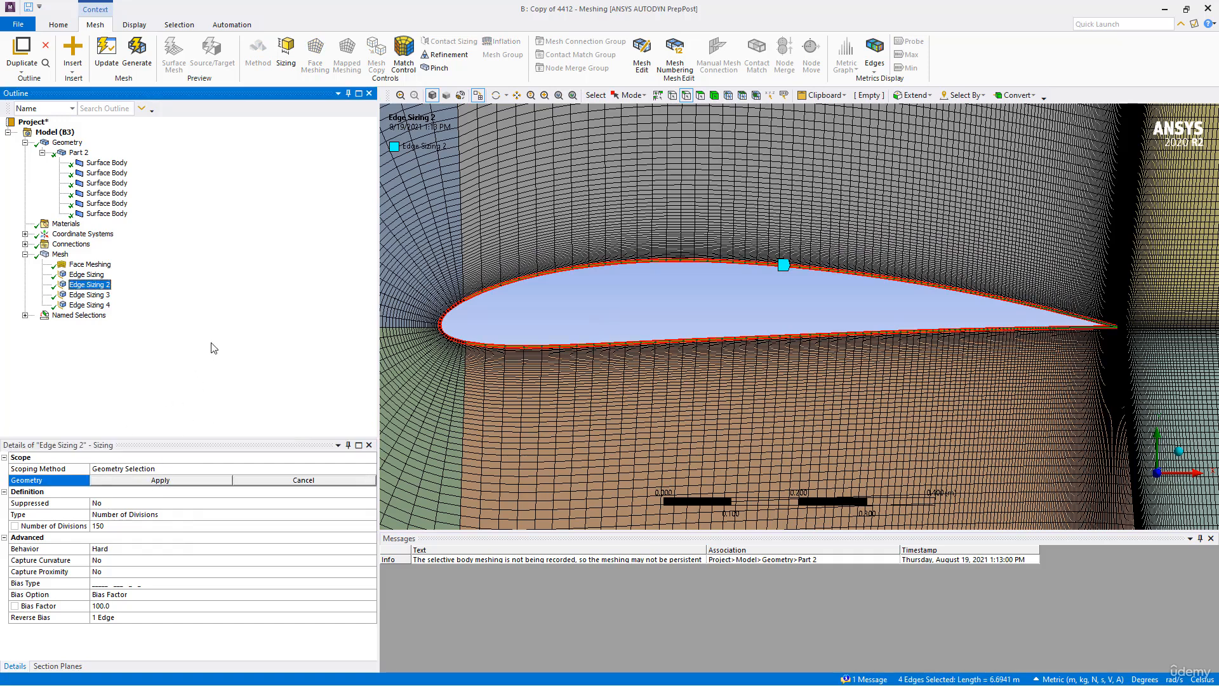
pyautogui.click(302, 480)
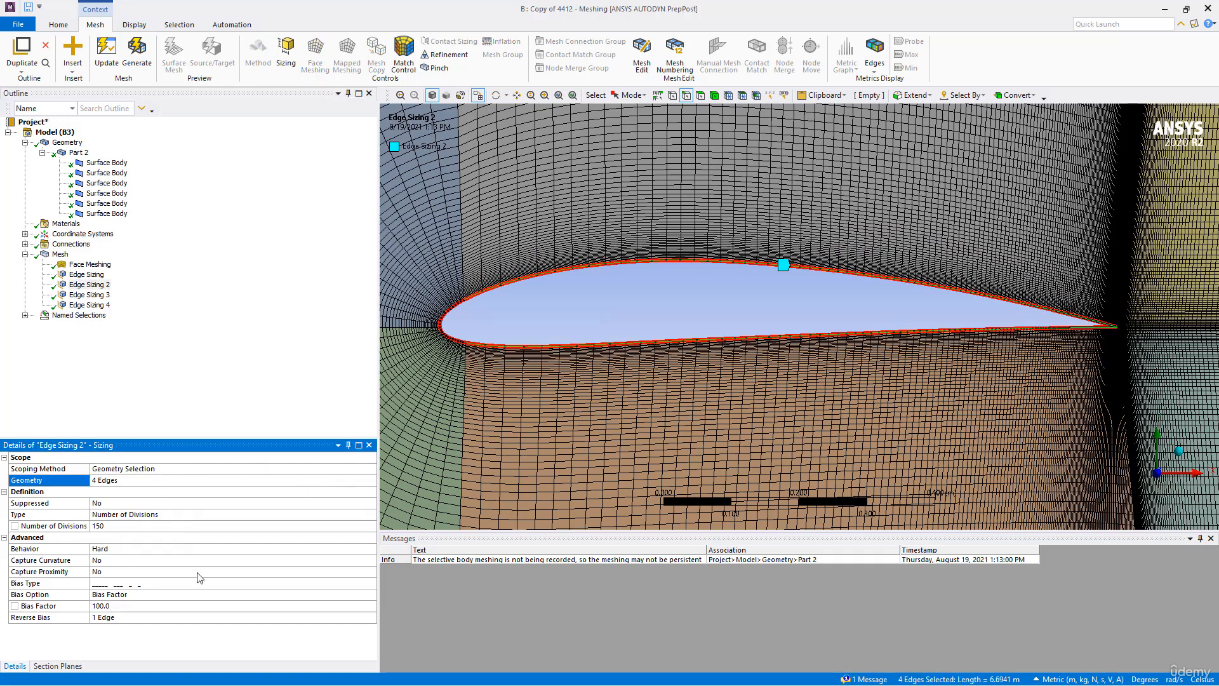
# - Try the symmetric bias type with fine divisions at both ends and coarse ones in the middle on Edge Sizing 2
pyautogui.click(146, 584)
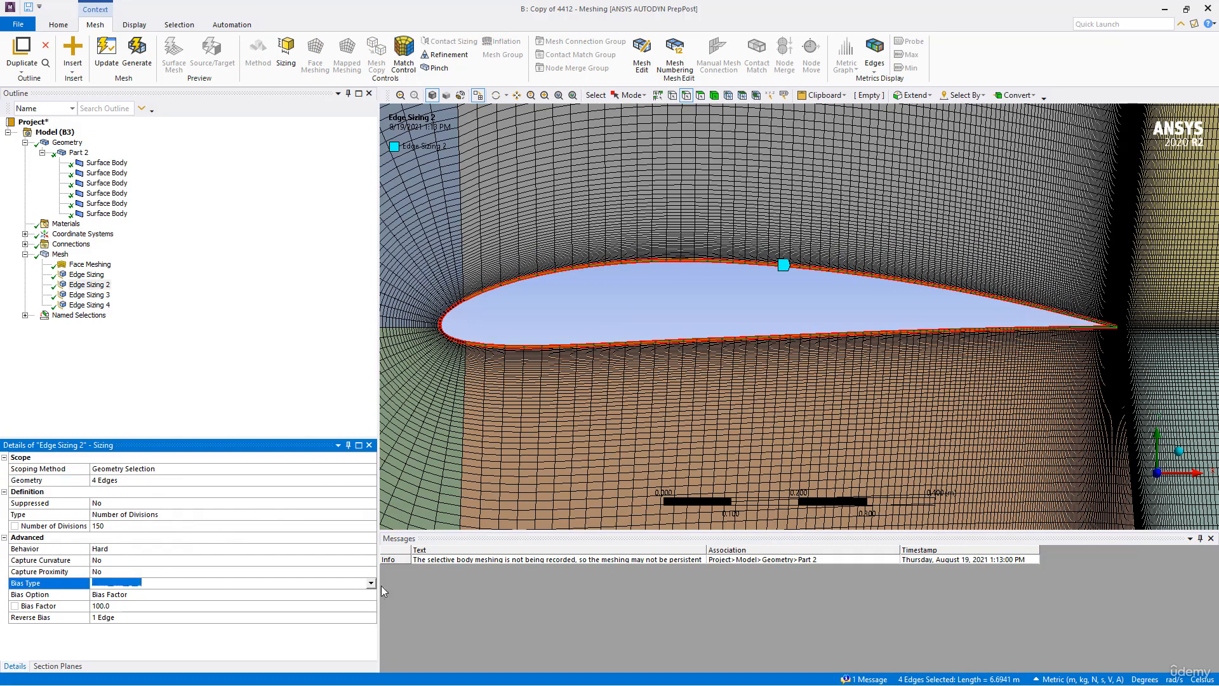
pyautogui.click(334, 582)
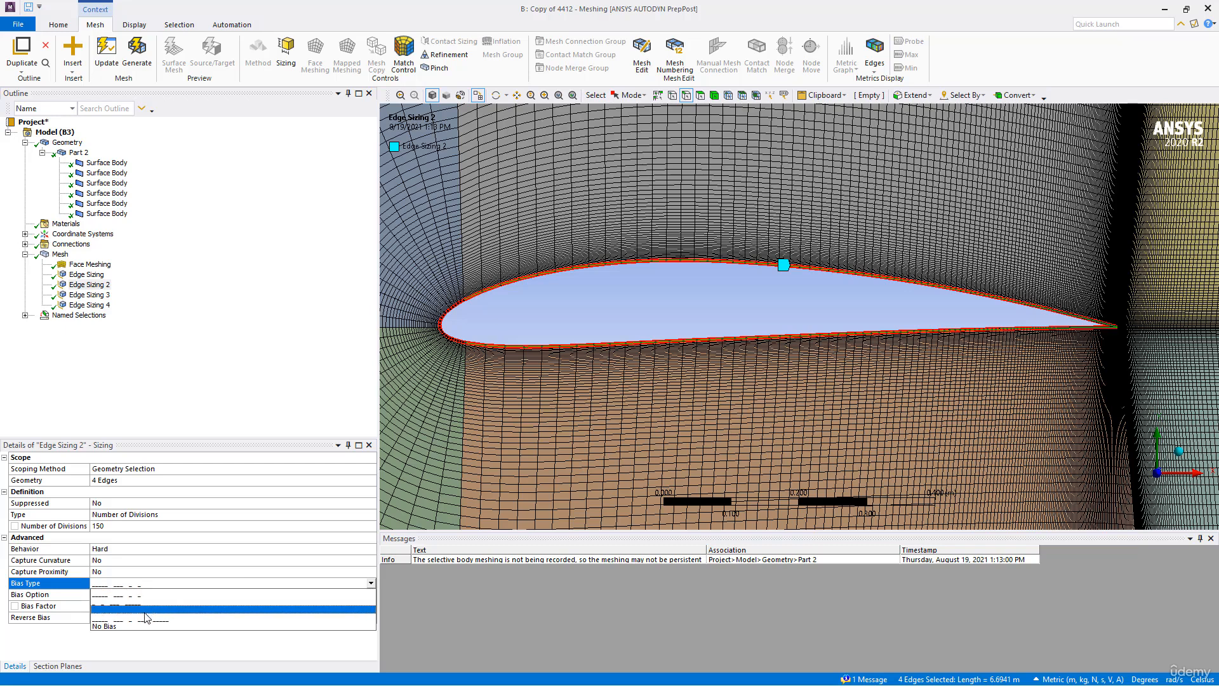
pyautogui.click(143, 610)
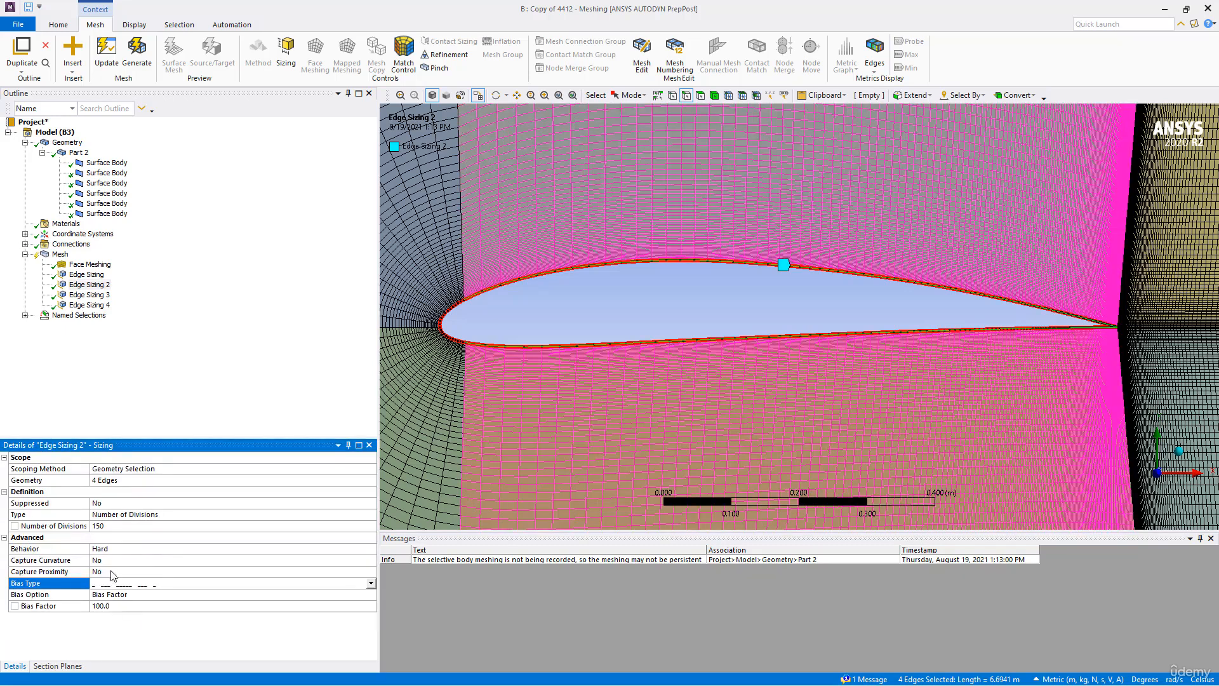
pyautogui.click(131, 611)
# - Return Edge Sizing 2 to the one-directional, coarse-to-fine bias type and regenerate the mesh
pyautogui.click(129, 583)
pyautogui.click(371, 583)
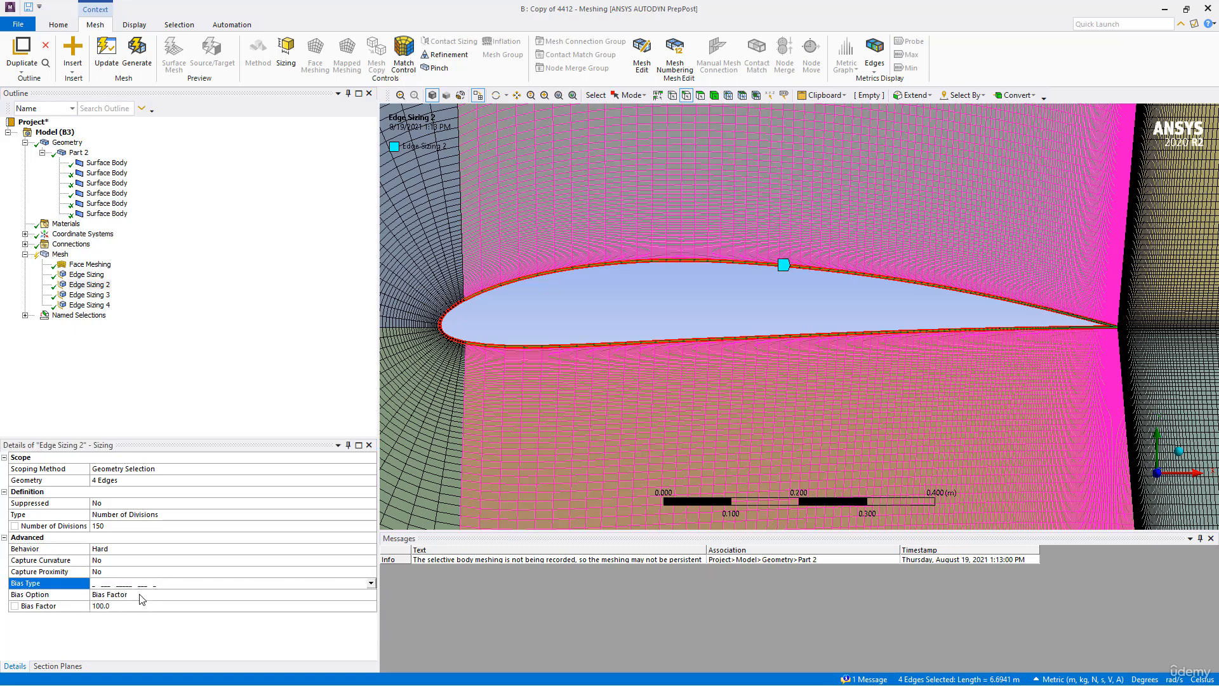
pyautogui.click(145, 600)
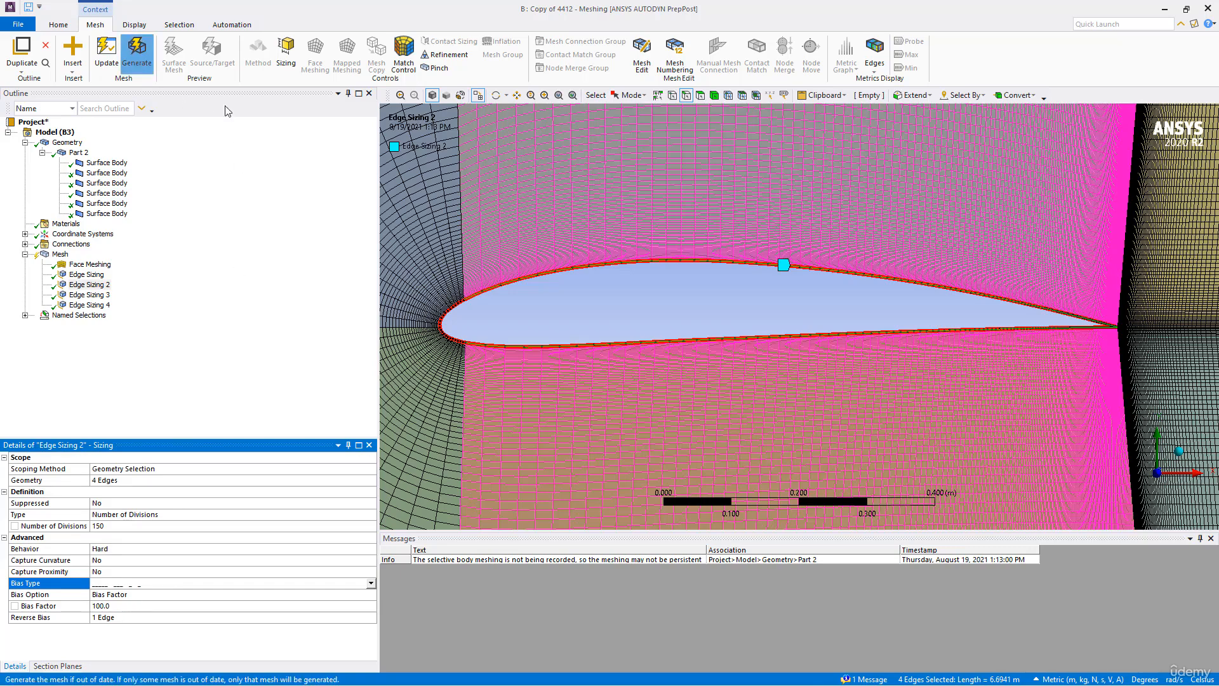
pyautogui.click(137, 54)
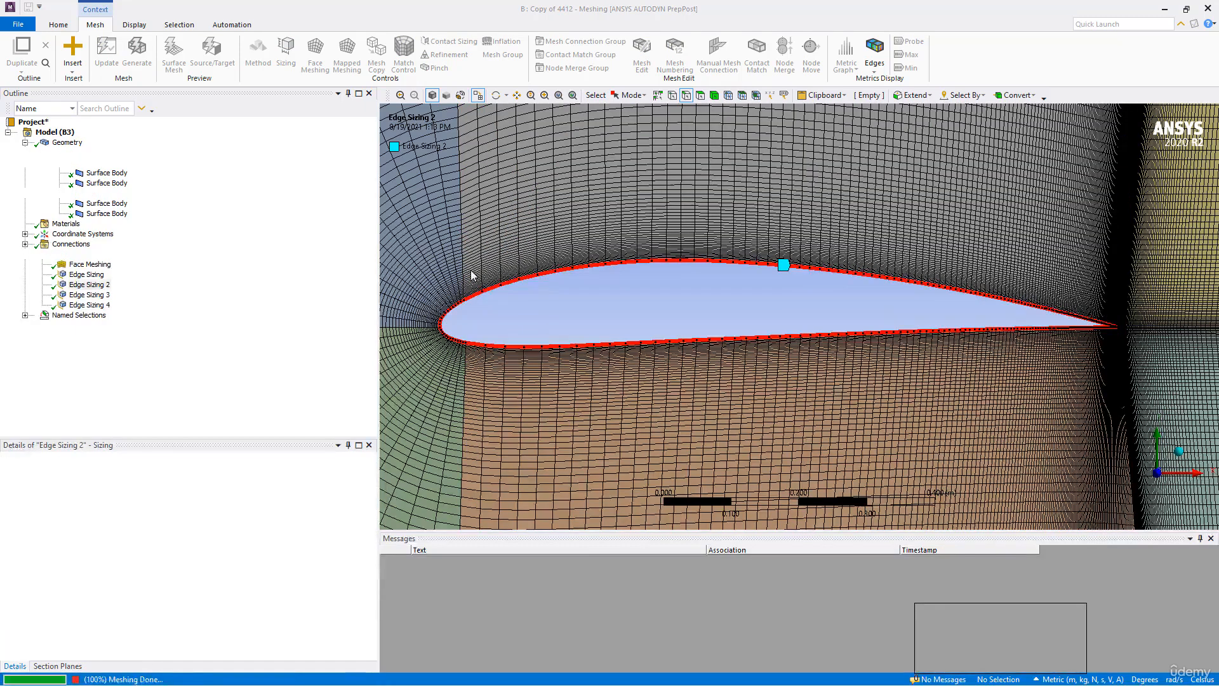
pyautogui.keyDown('ctrl'); pyautogui.moveTo(535, 294); pyautogui.dragTo(672, 309, button='middle'); pyautogui.keyUp('ctrl')
pyautogui.scroll(2, 566, 310)
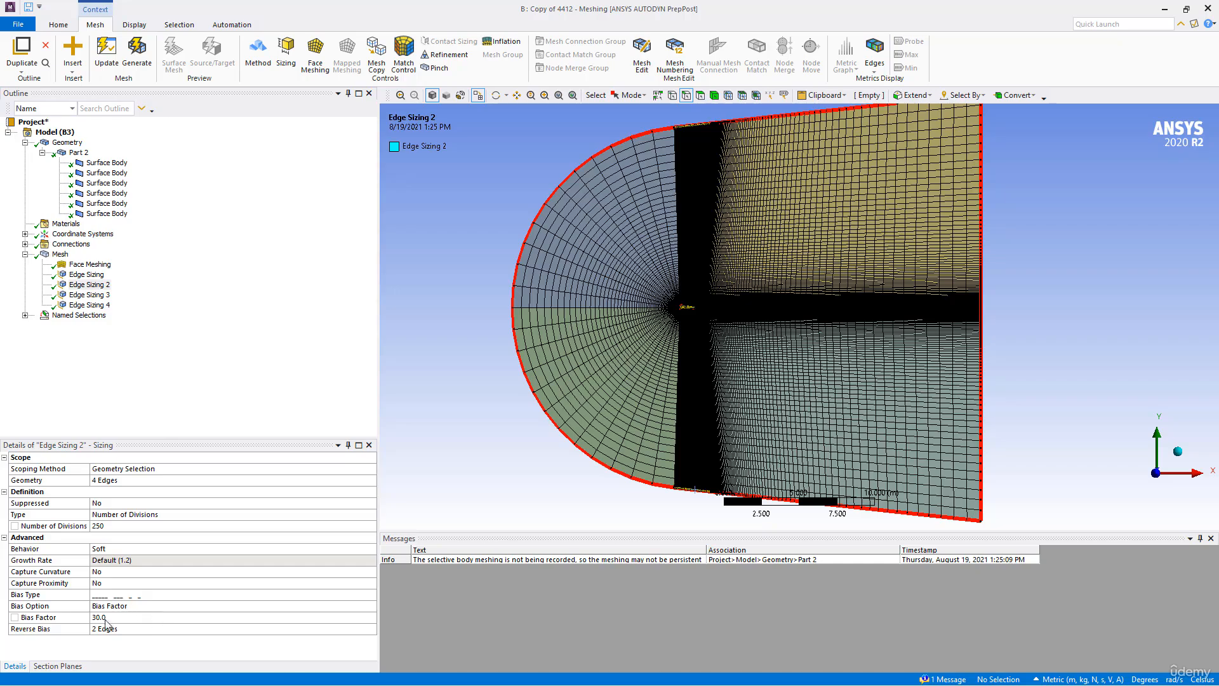
# - Display the full mesh and examine the cell spacing from the wake down to the airfoil's trailing edge
pyautogui.click(61, 254)
pyautogui.scroll(6, 558, 348)
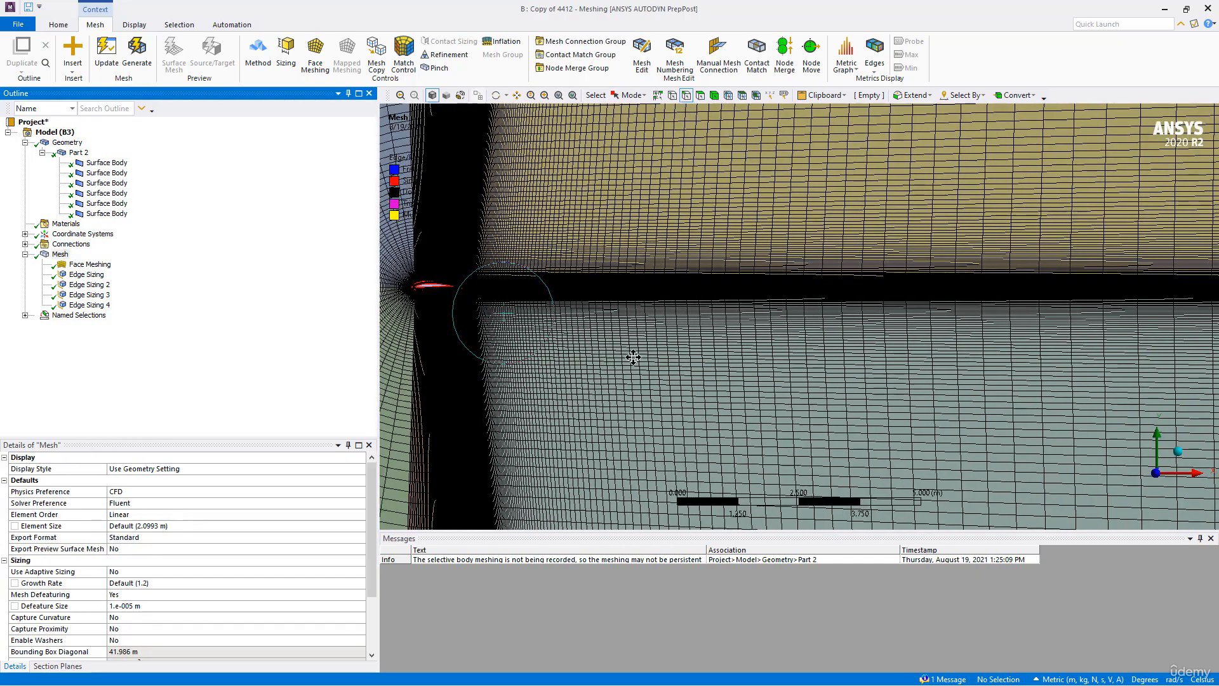
pyautogui.keyDown('ctrl'); pyautogui.moveTo(633, 357); pyautogui.dragTo(746, 385, button='middle'); pyautogui.keyUp('ctrl')
pyautogui.scroll(7, 745, 385)
pyautogui.keyDown('ctrl'); pyautogui.moveTo(798, 450); pyautogui.dragTo(730, 373, button='middle'); pyautogui.keyUp('ctrl')
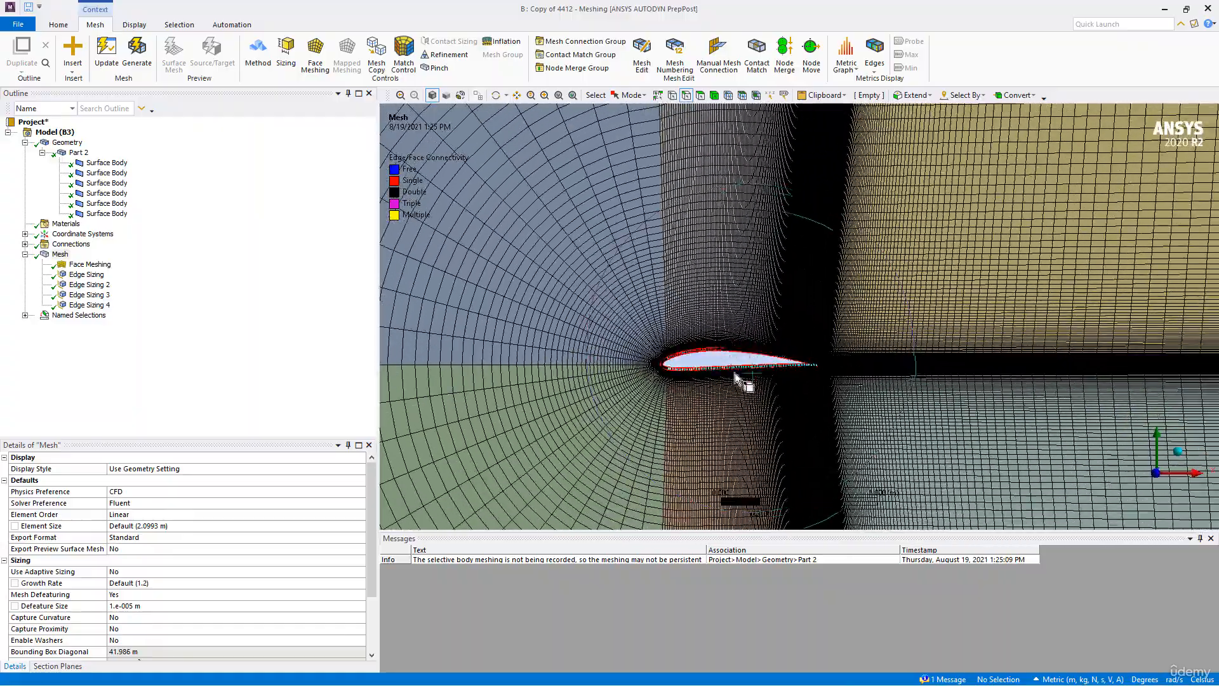
pyautogui.scroll(6, 744, 382)
pyautogui.keyDown('ctrl'); pyautogui.moveTo(619, 408); pyautogui.dragTo(742, 333, button='middle'); pyautogui.keyUp('ctrl')
pyautogui.scroll(2, 742, 333)
pyautogui.scroll(1, 742, 332)
pyautogui.keyDown('ctrl'); pyautogui.moveTo(882, 365); pyautogui.dragTo(675, 348, button='middle'); pyautogui.keyUp('ctrl')
pyautogui.scroll(3, 675, 349)
pyautogui.keyDown('ctrl'); pyautogui.moveTo(927, 520); pyautogui.dragTo(793, 400, button='middle'); pyautogui.keyUp('ctrl')
pyautogui.scroll(2, 800, 405)
pyautogui.scroll(1, 800, 404)
pyautogui.keyDown('ctrl'); pyautogui.moveTo(938, 473); pyautogui.dragTo(764, 400, button='middle'); pyautogui.keyUp('ctrl')
pyautogui.scroll(3, 764, 400)
pyautogui.keyDown('ctrl'); pyautogui.moveTo(755, 494); pyautogui.dragTo(742, 321, button='middle'); pyautogui.keyUp('ctrl')
pyautogui.scroll(2, 743, 321)
pyautogui.scroll(4, 743, 316)
pyautogui.scroll(-2, 622, 305)
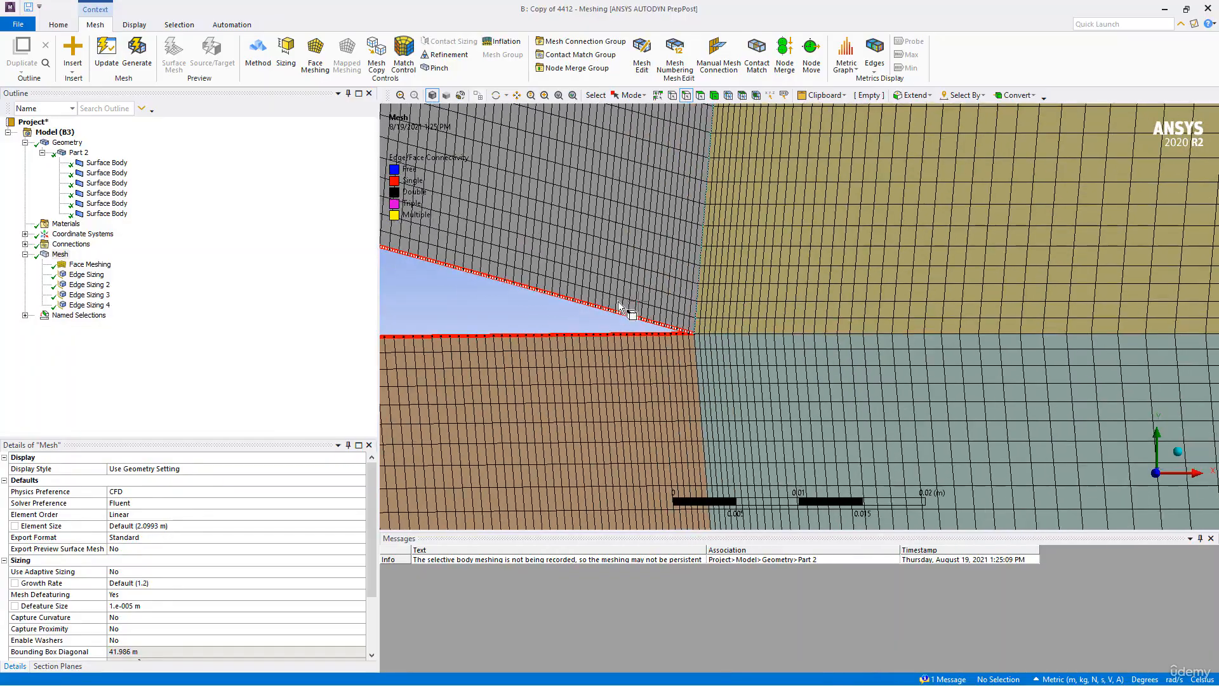
# - Examine the cells along the airfoil surface and around its leading edge
pyautogui.scroll(-7, 621, 303)
pyautogui.scroll(5, 517, 336)
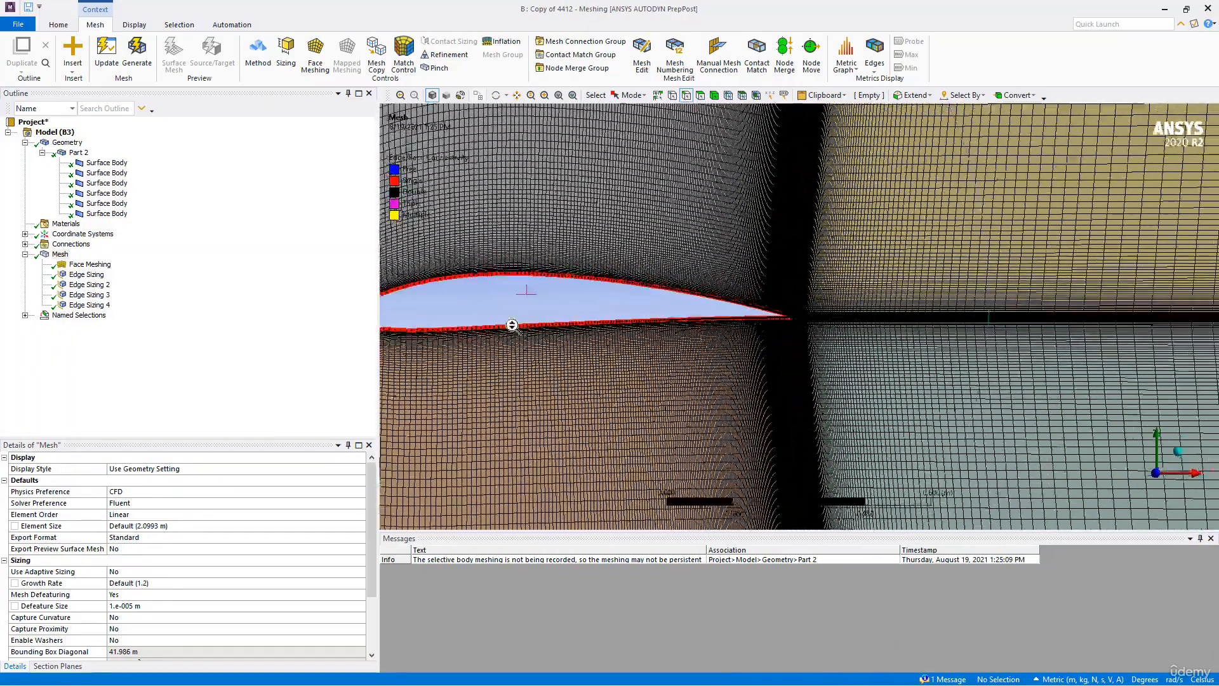
pyautogui.scroll(-8, 730, 311)
pyautogui.scroll(-4, 643, 307)
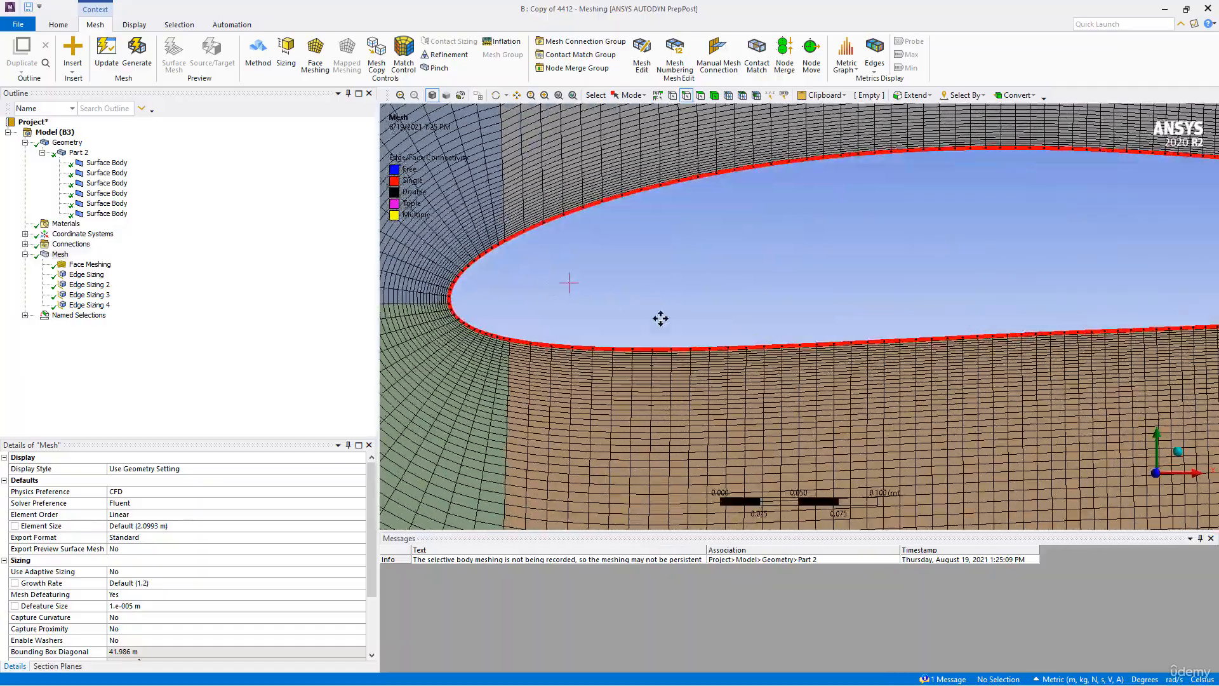
pyautogui.scroll(12, 741, 289)
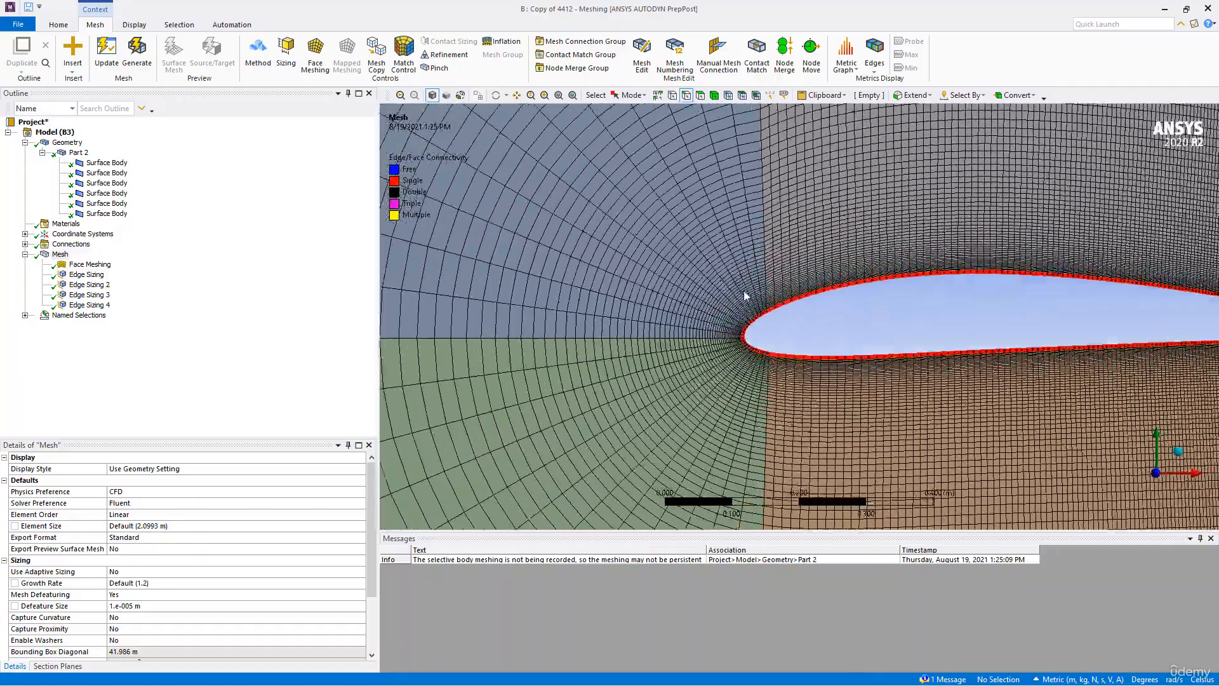
pyautogui.scroll(10, 795, 313)
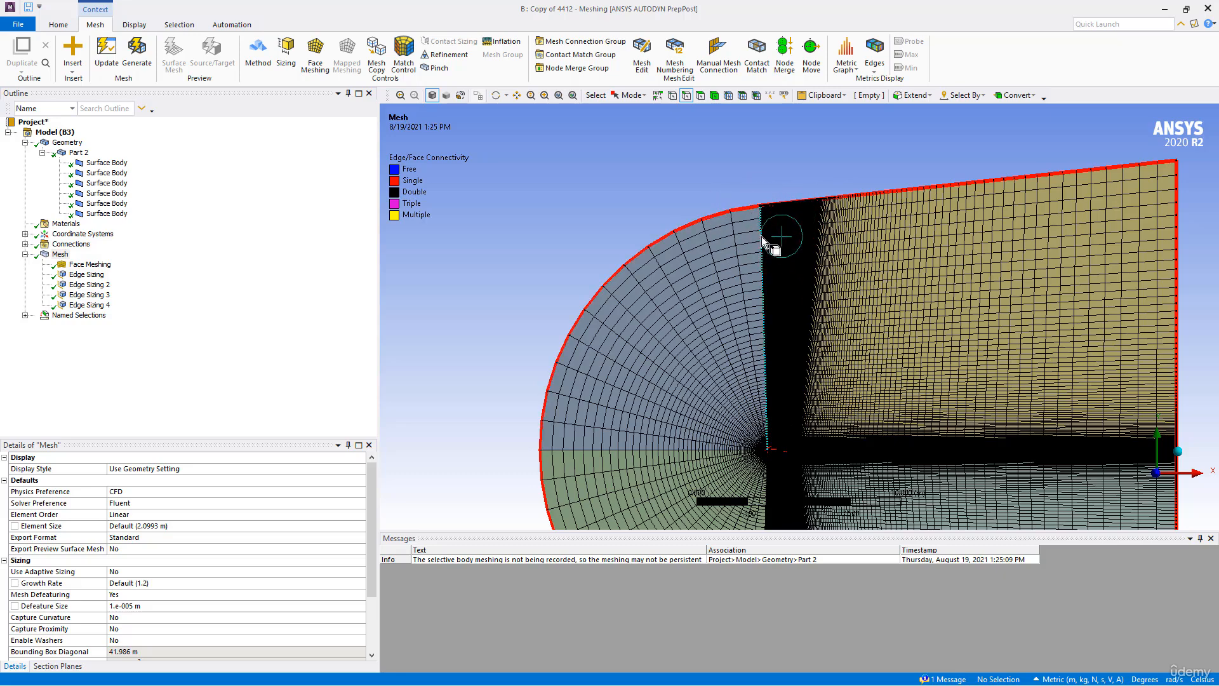
# - Examine the mesh over the whole C-shaped domain, including the inlet arc and the dense bands around the airfoil
pyautogui.keyDown('ctrl'); pyautogui.moveTo(733, 379); pyautogui.dragTo(673, 250, button='middle'); pyautogui.keyUp('ctrl')
pyautogui.scroll(-5, 721, 354)
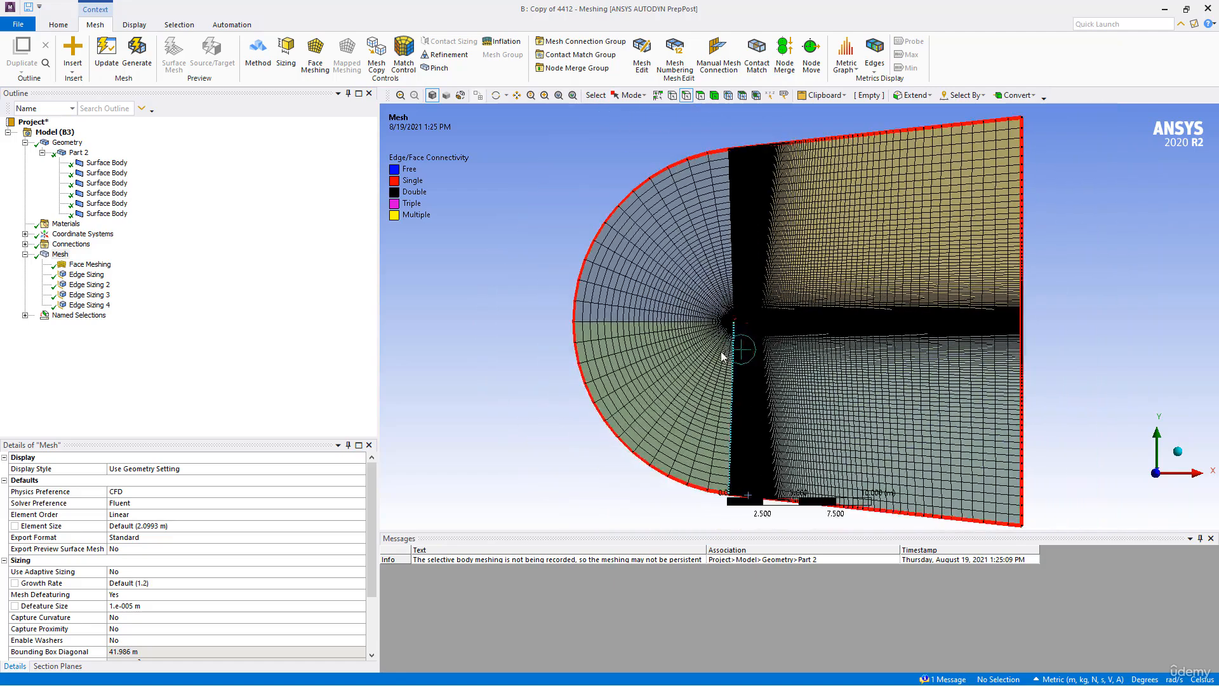
pyautogui.keyDown('ctrl'); pyautogui.moveTo(680, 362); pyautogui.dragTo(597, 344, button='middle'); pyautogui.keyUp('ctrl')
pyautogui.scroll(3, 676, 377)
pyautogui.scroll(3, 676, 376)
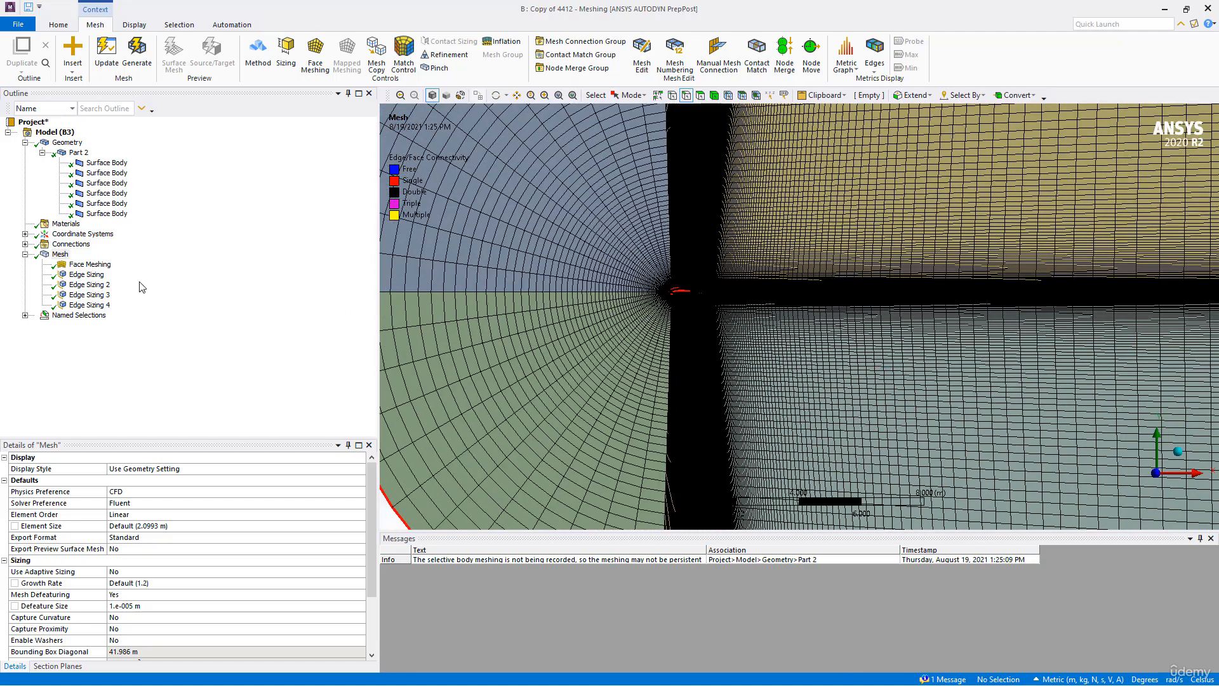
pyautogui.scroll(-5, 645, 341)
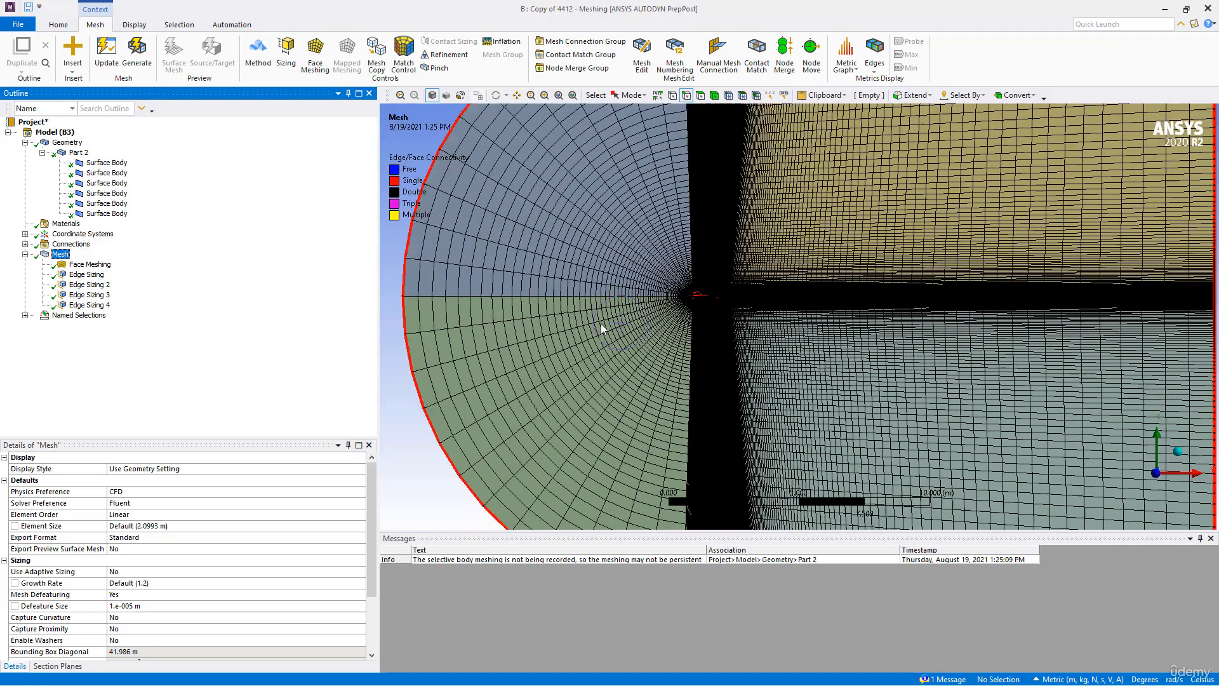